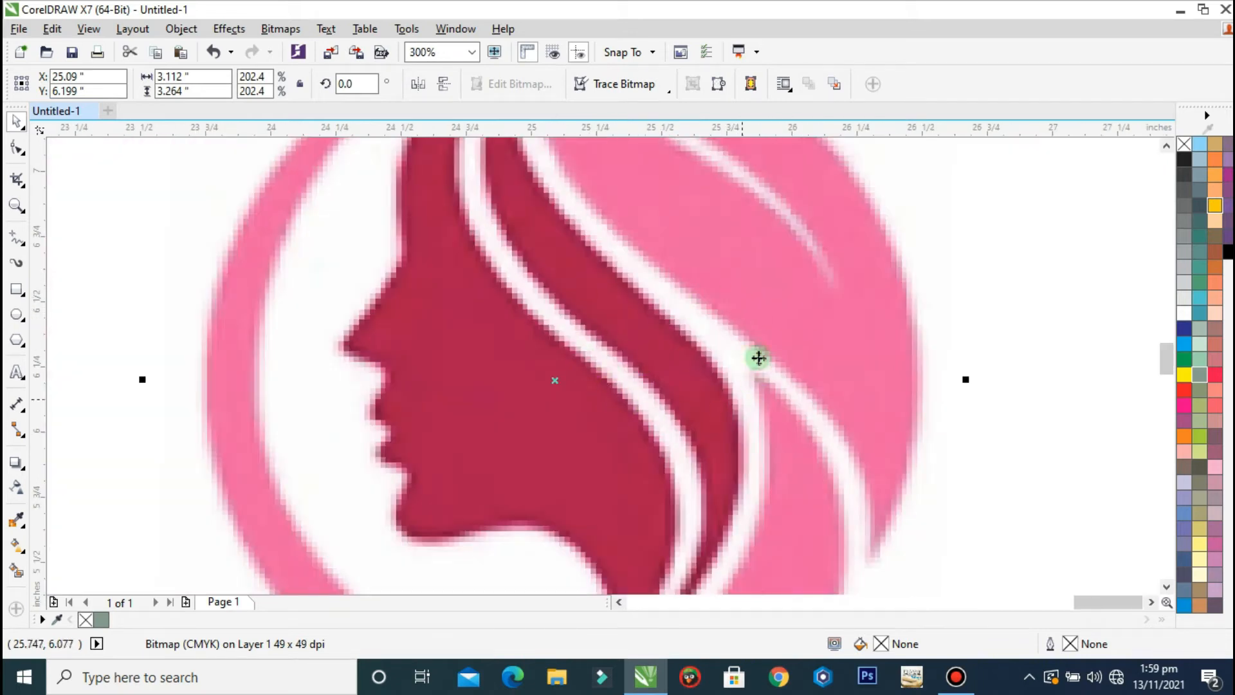
Step: Begin a straight-segment Freehand outline at the pink ring's upper tip and run it along the outer edge to the ring's bottom
click(1056, 406)
scroll(616, 381, down, 2)
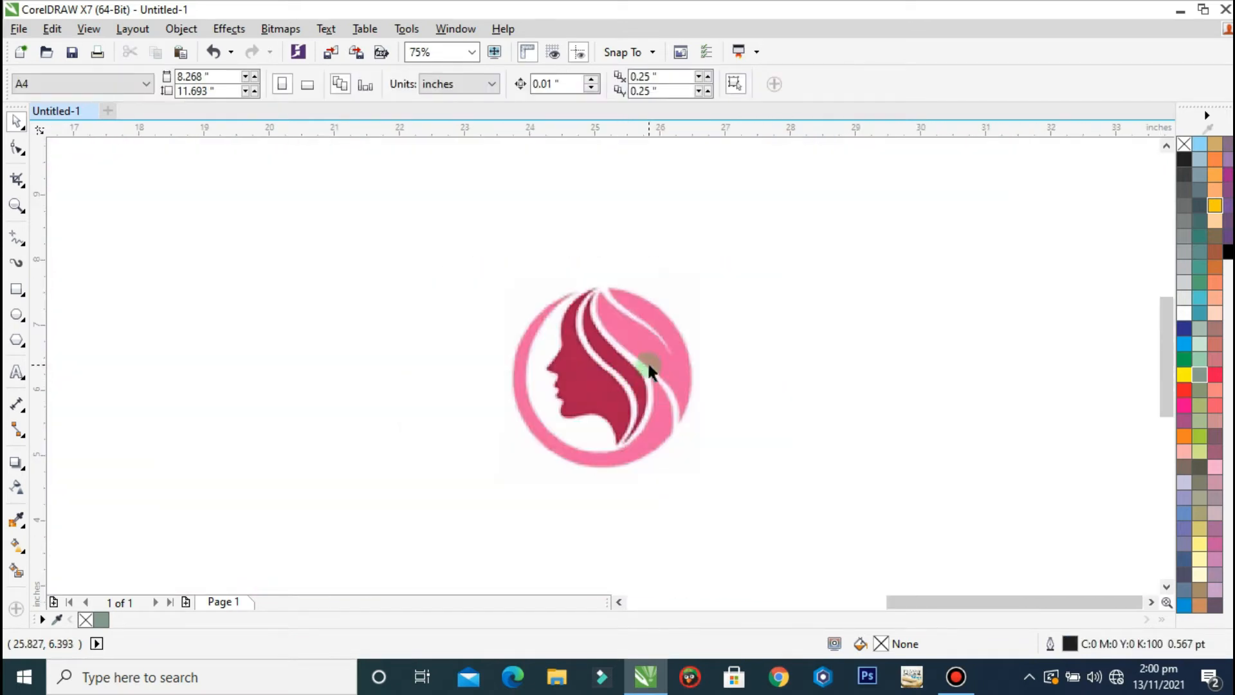
drag(732, 231, 463, 504)
drag(389, 516, 928, 229)
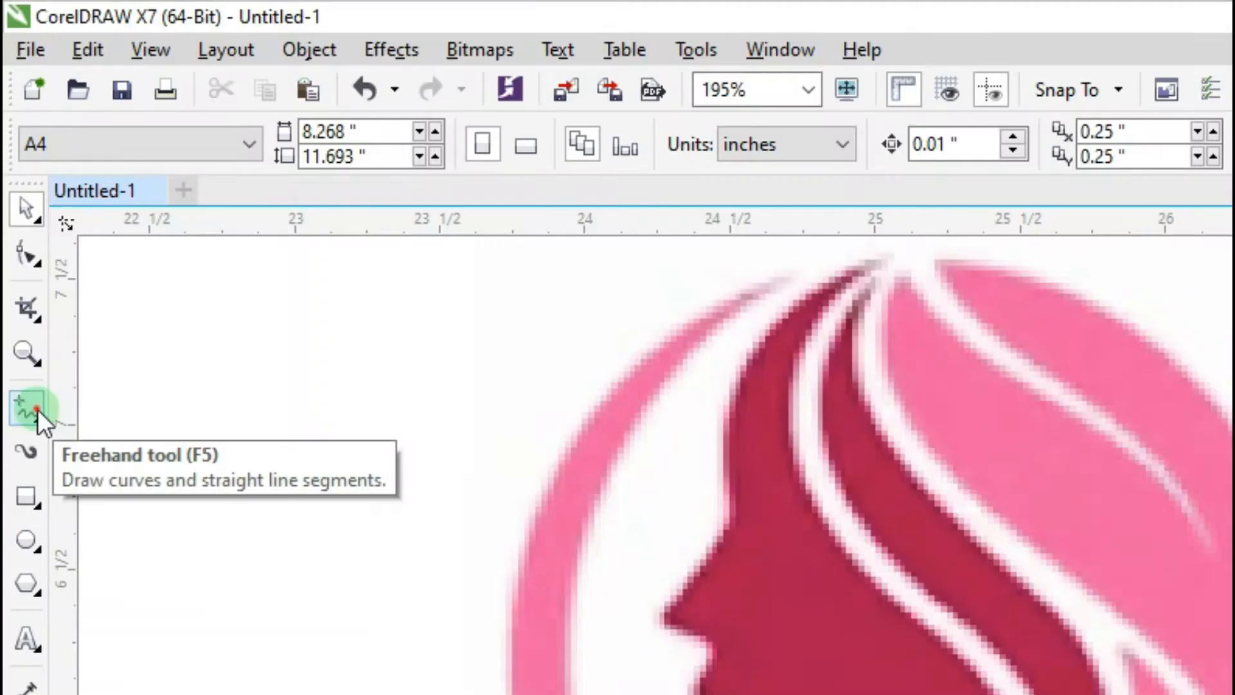
click(22, 239)
click(454, 163)
click(303, 332)
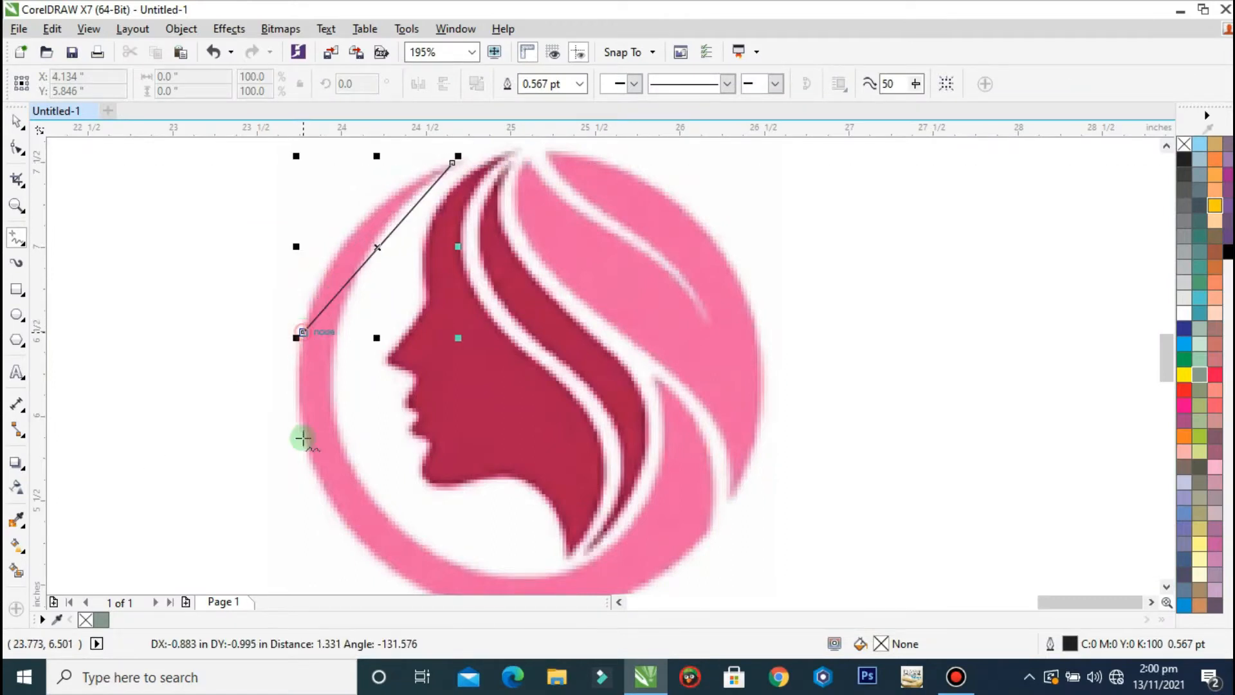
click(303, 333)
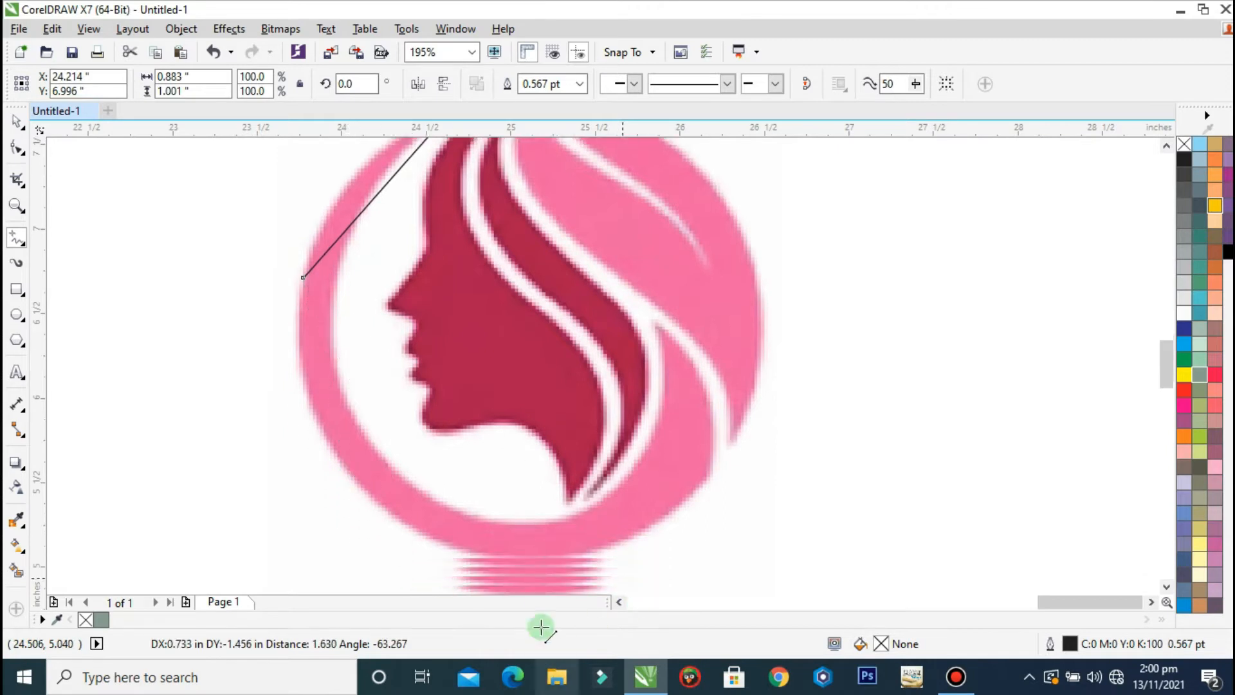
click(506, 531)
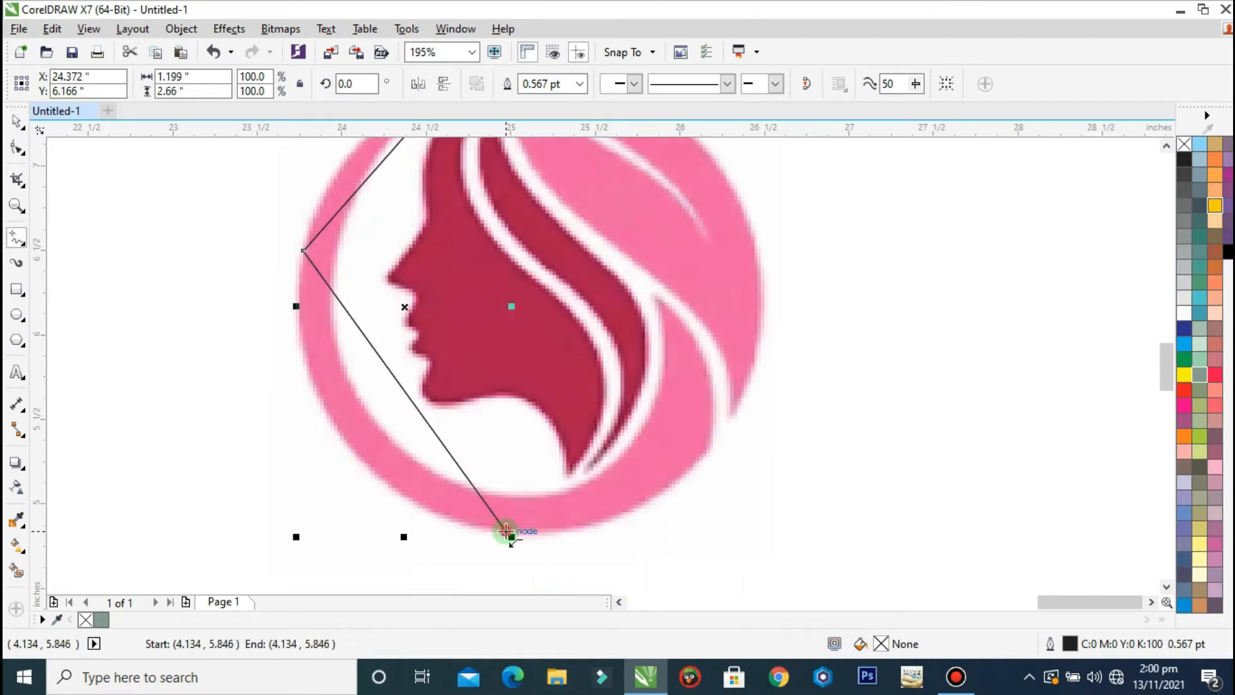
Step: Continue the outline around the pink lower hair lock and back along the ring's inner edge, closing it at the starting tip
click(710, 445)
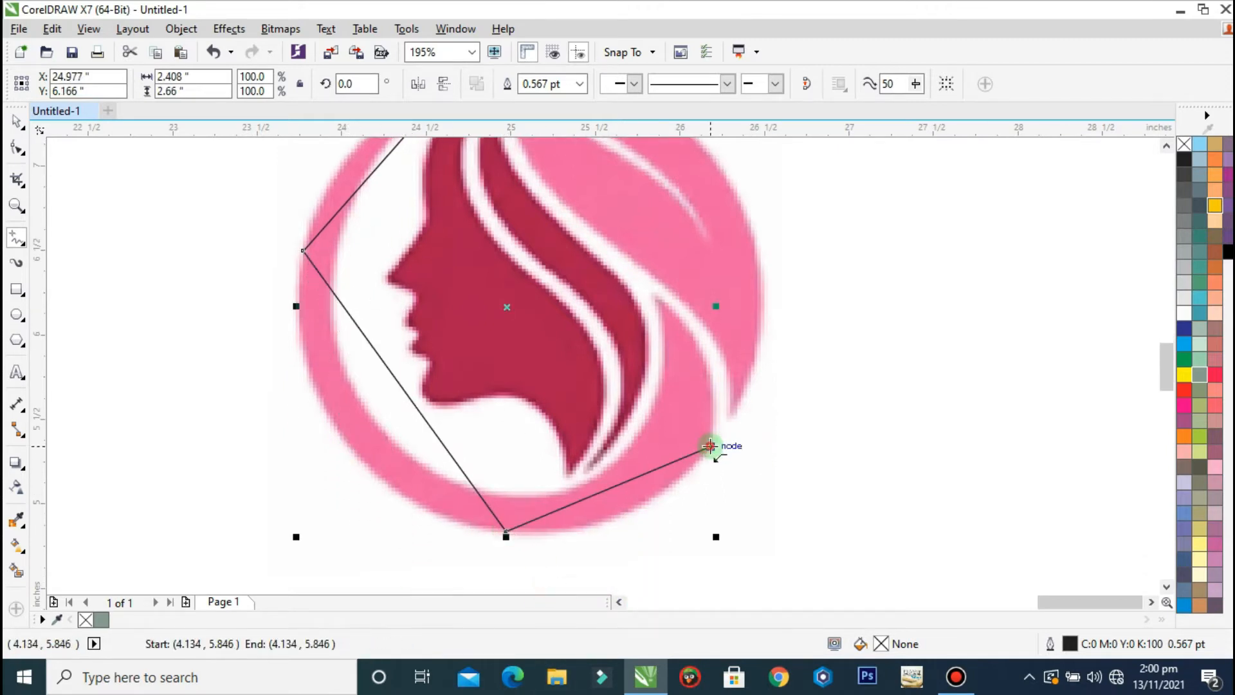
click(660, 301)
click(564, 497)
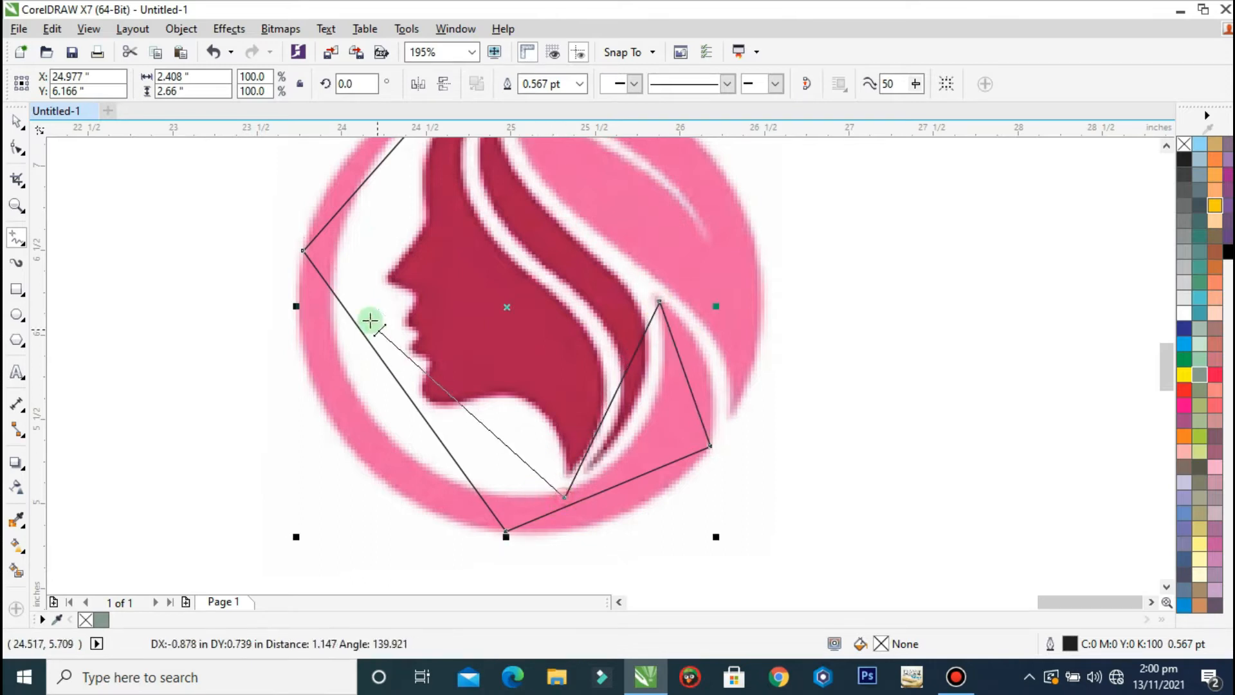
click(337, 251)
click(454, 216)
click(454, 217)
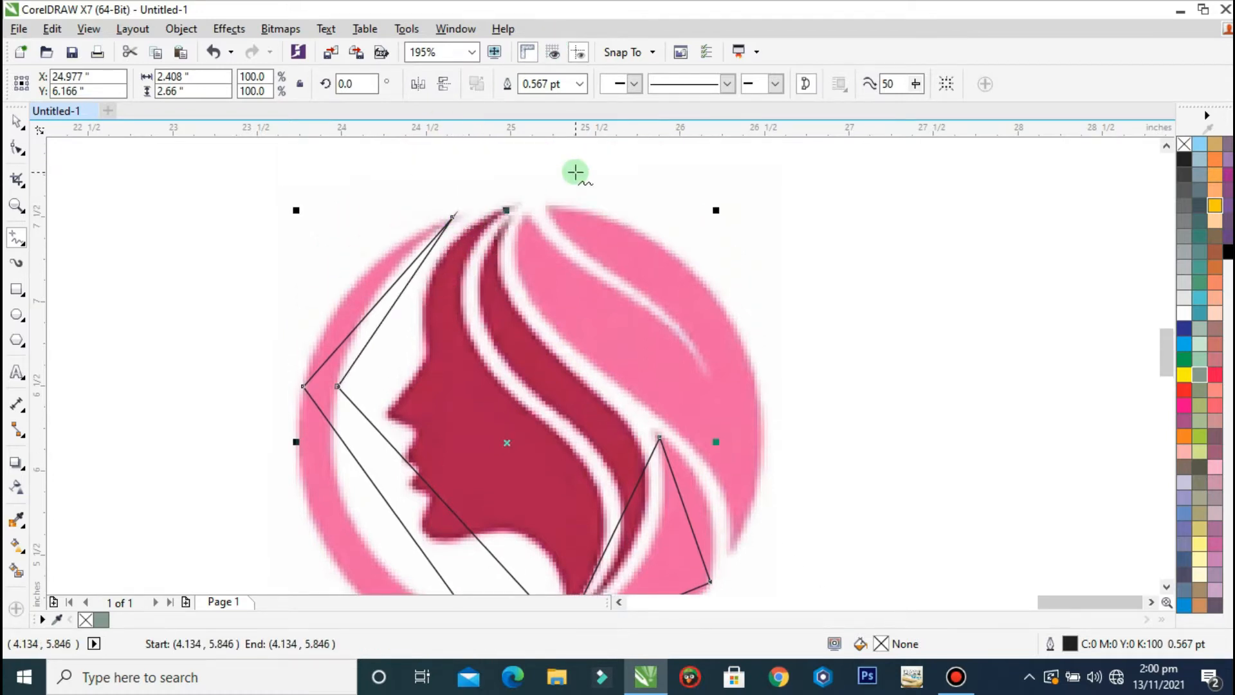
Step: Convert the outline's upper outer segment to a curve and bend it to follow the pink ring's outer edge
scroll(577, 173, down, 2)
drag(684, 160, 361, 476)
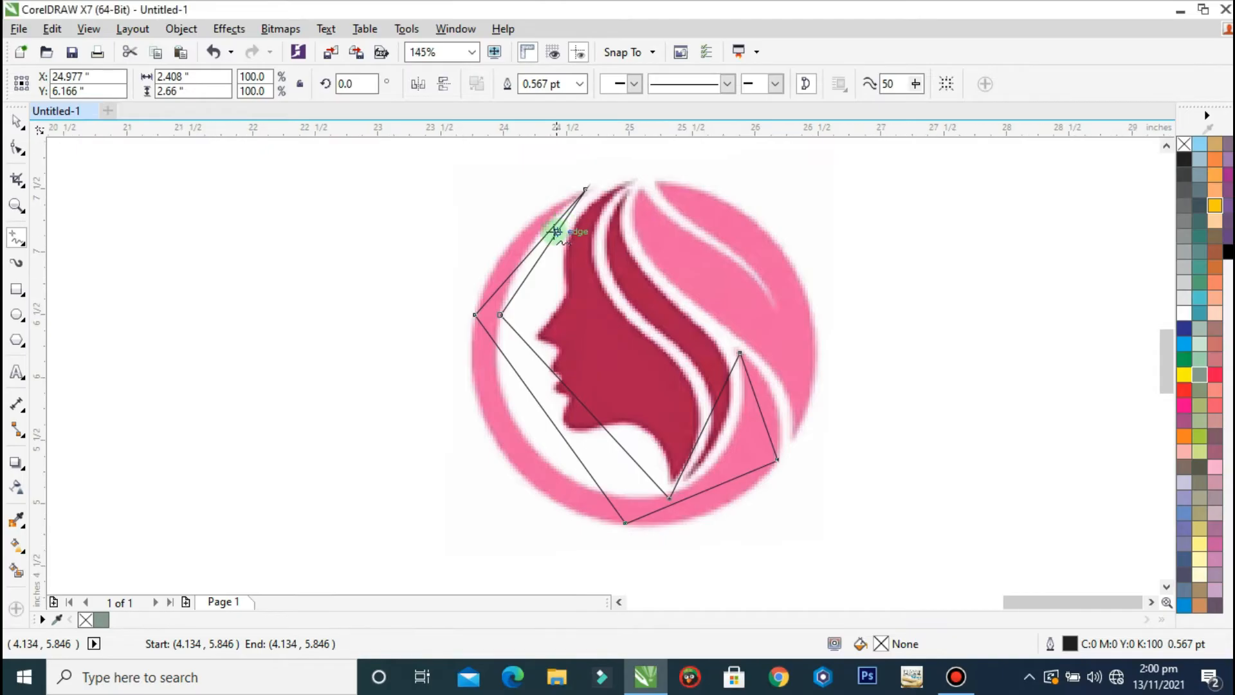
scroll(543, 237, up, 2)
key(F10)
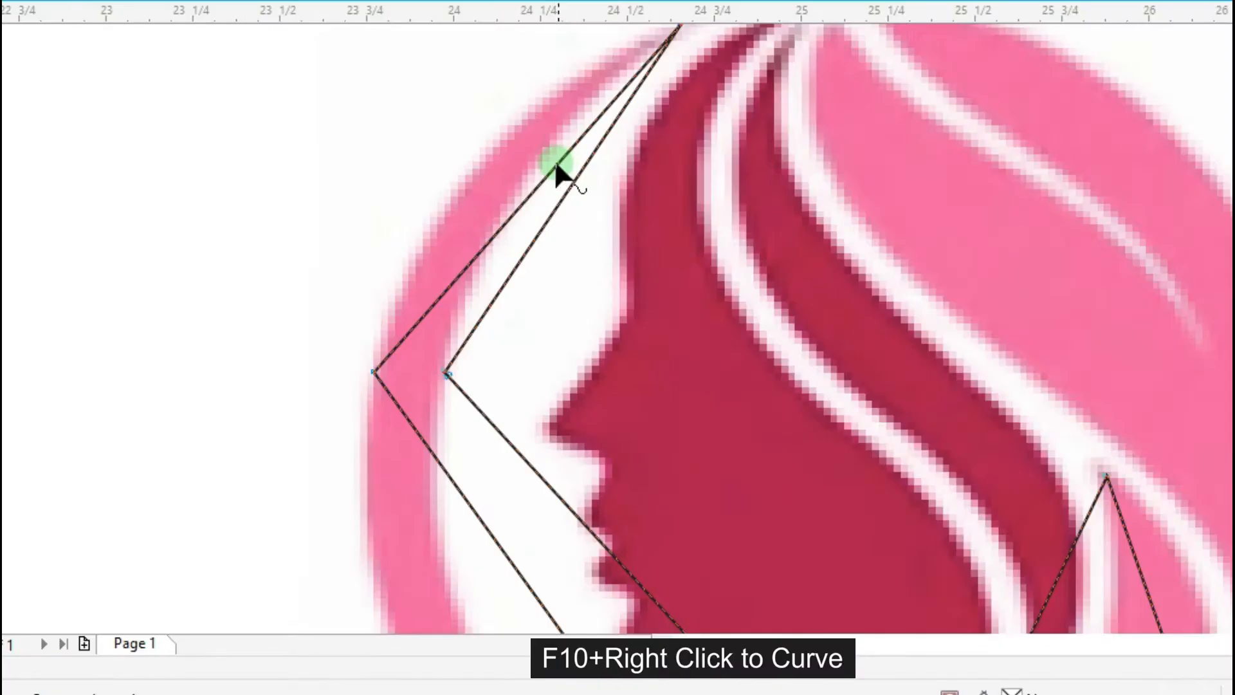
right_click(553, 161)
click(569, 264)
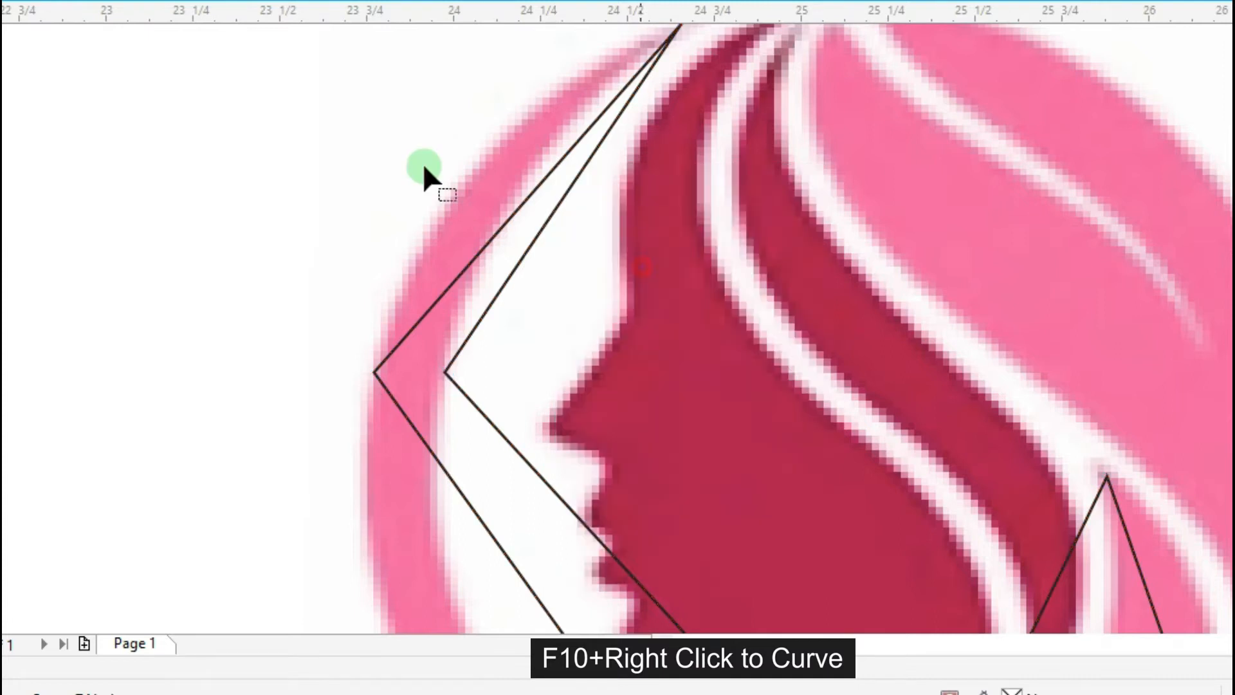
drag(503, 221, 527, 237)
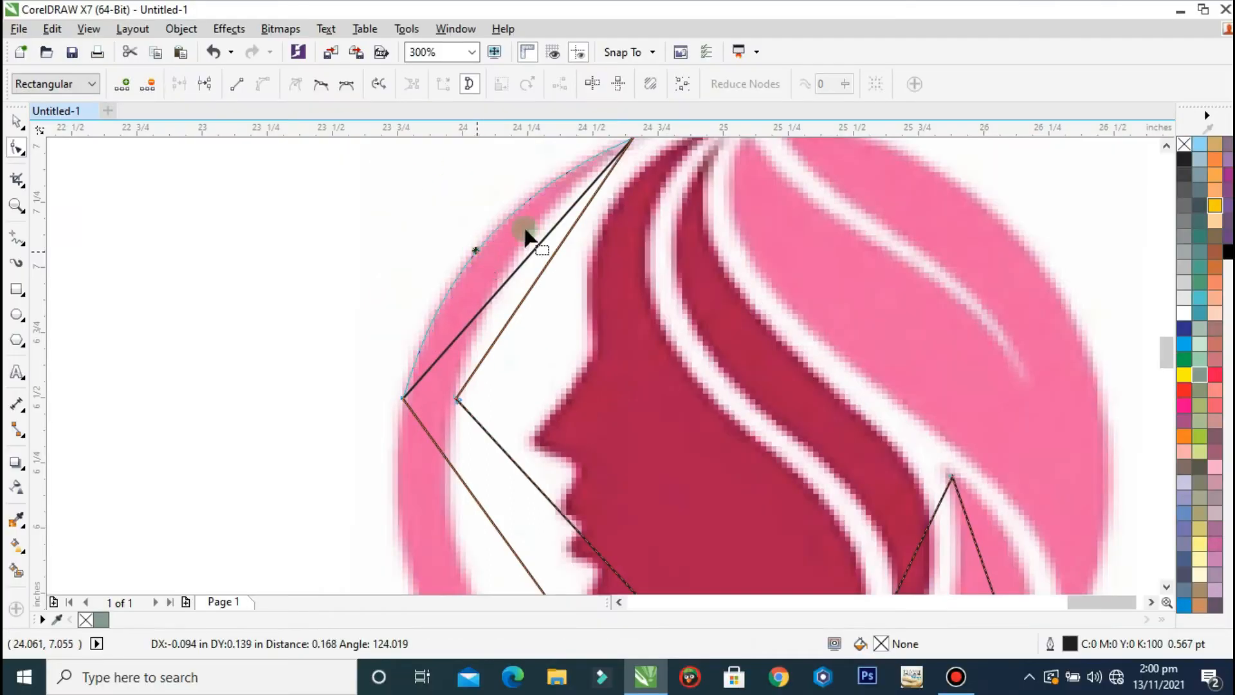
Step: Convert the long outer segment on the face side to a curve and bow it out along the ring's lower outer edge
key(F3)
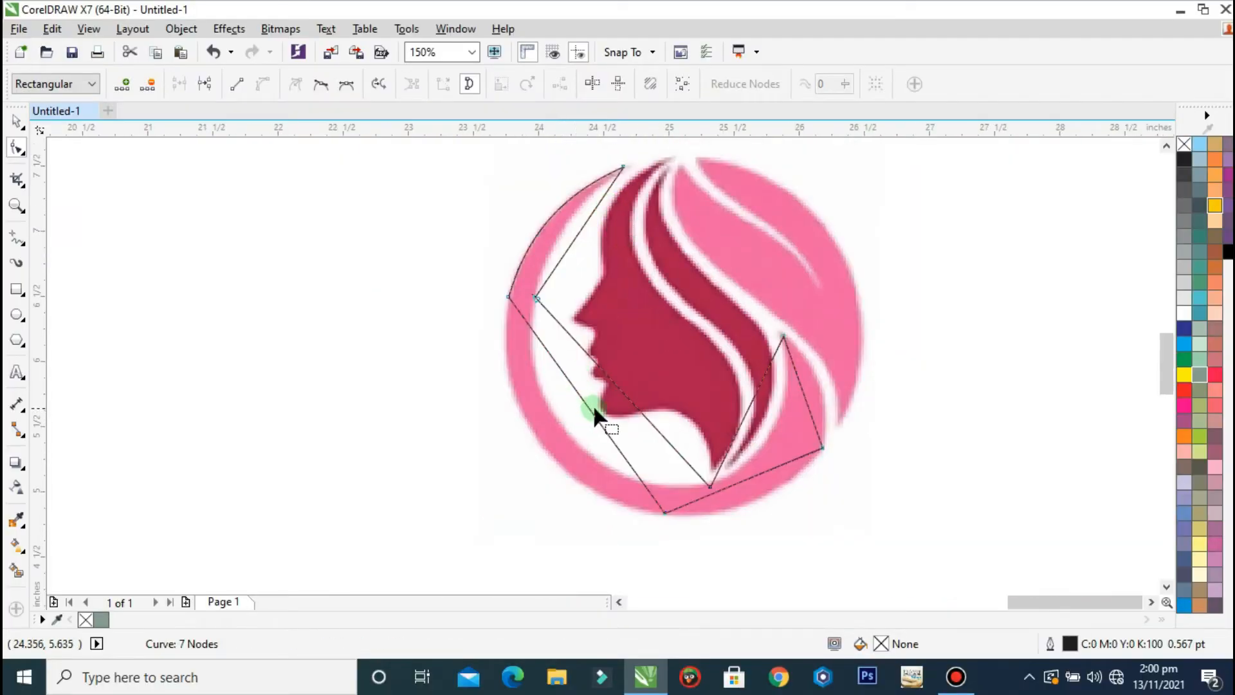
scroll(593, 411, up, 3)
right_click(584, 426)
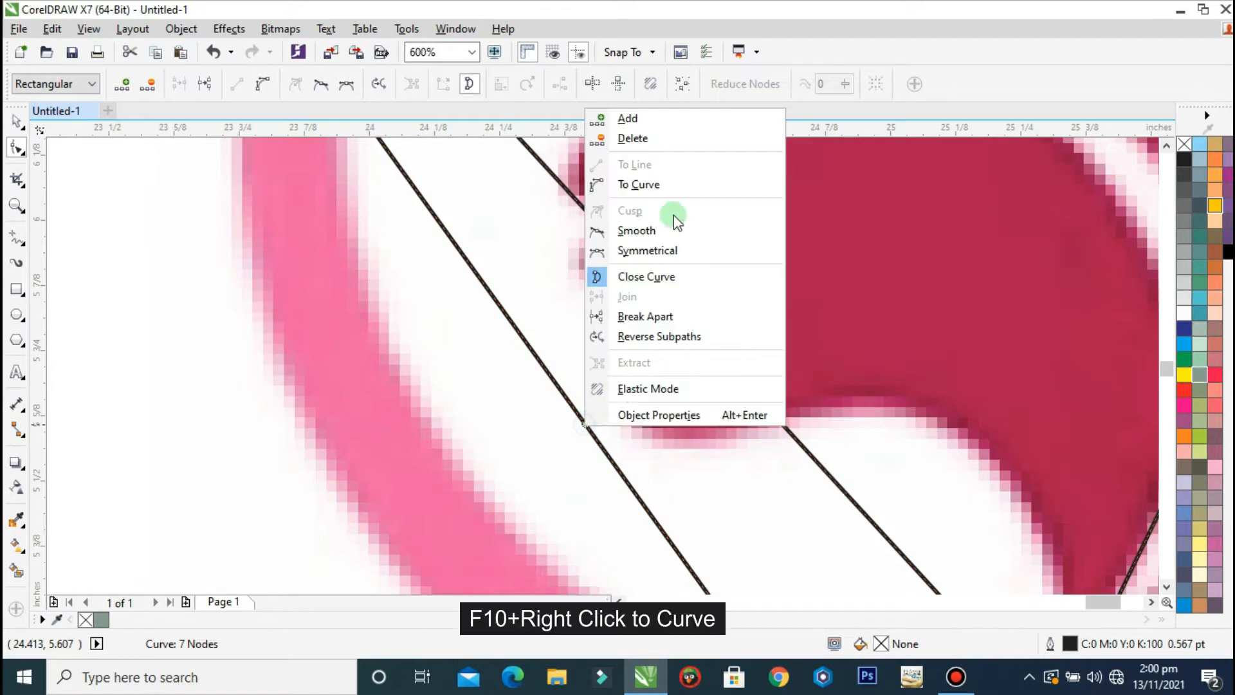
click(639, 185)
scroll(671, 229, down, 2)
drag(630, 334, 547, 409)
Step: Convert the outer segment beneath the hair lock to a curve and bend it onto the ring's bottom edge
right_click(936, 461)
click(1023, 214)
drag(962, 446, 976, 488)
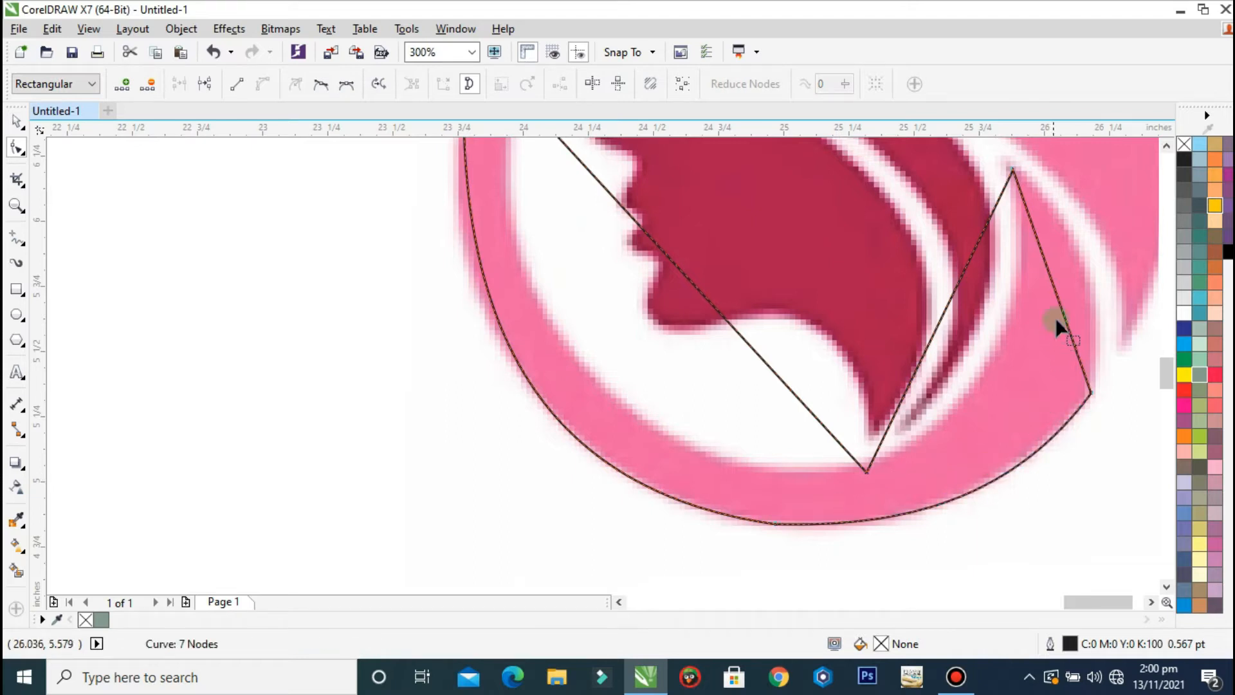
Step: Convert both segments of the lower hair lock to curves and bend them along the lock's outer and inner edges
right_click(1059, 299)
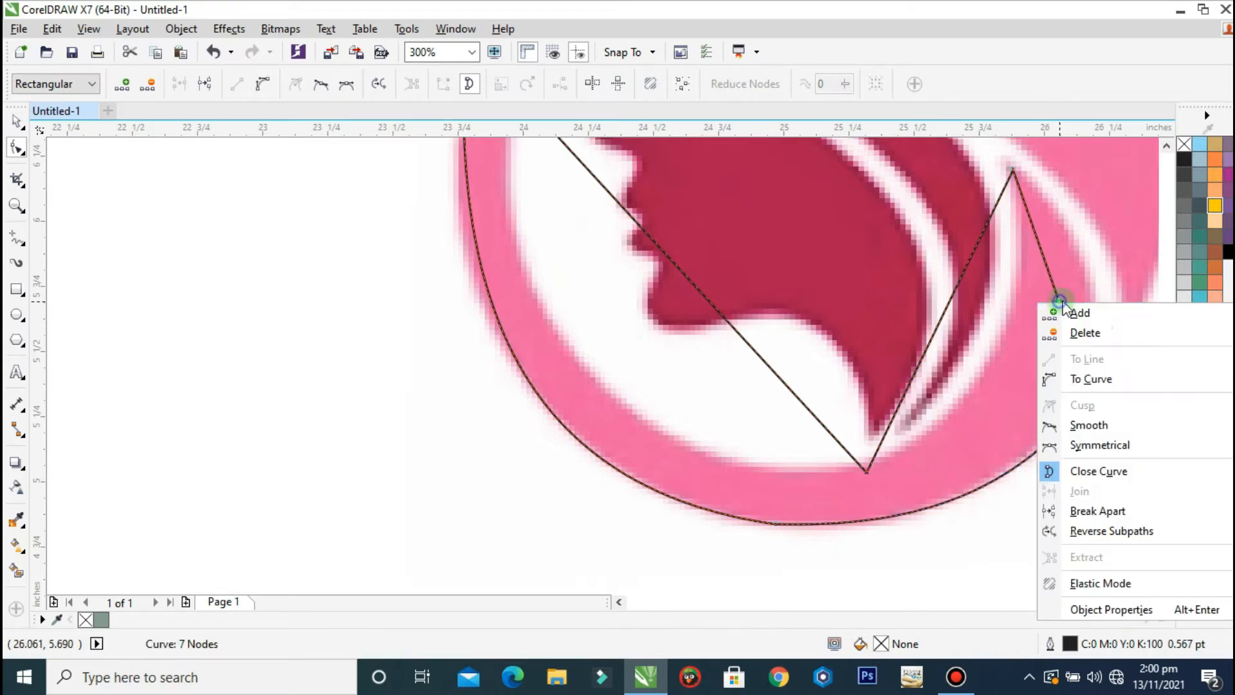
click(1064, 381)
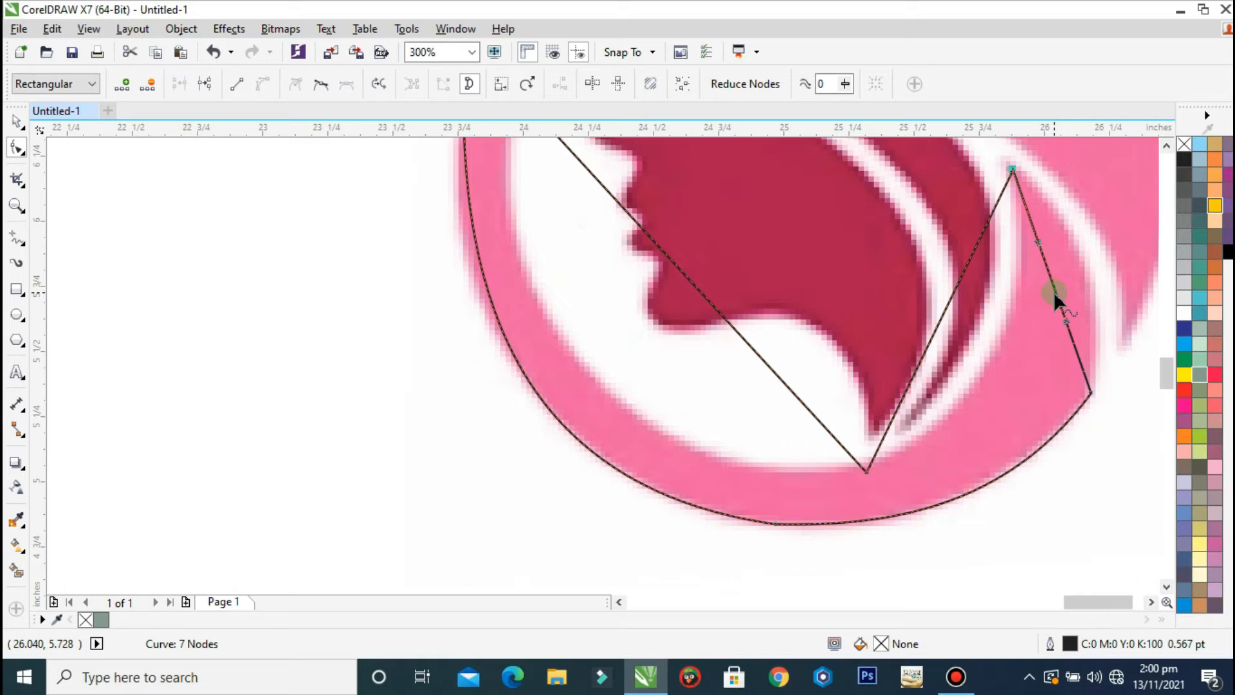
drag(1057, 290, 1092, 286)
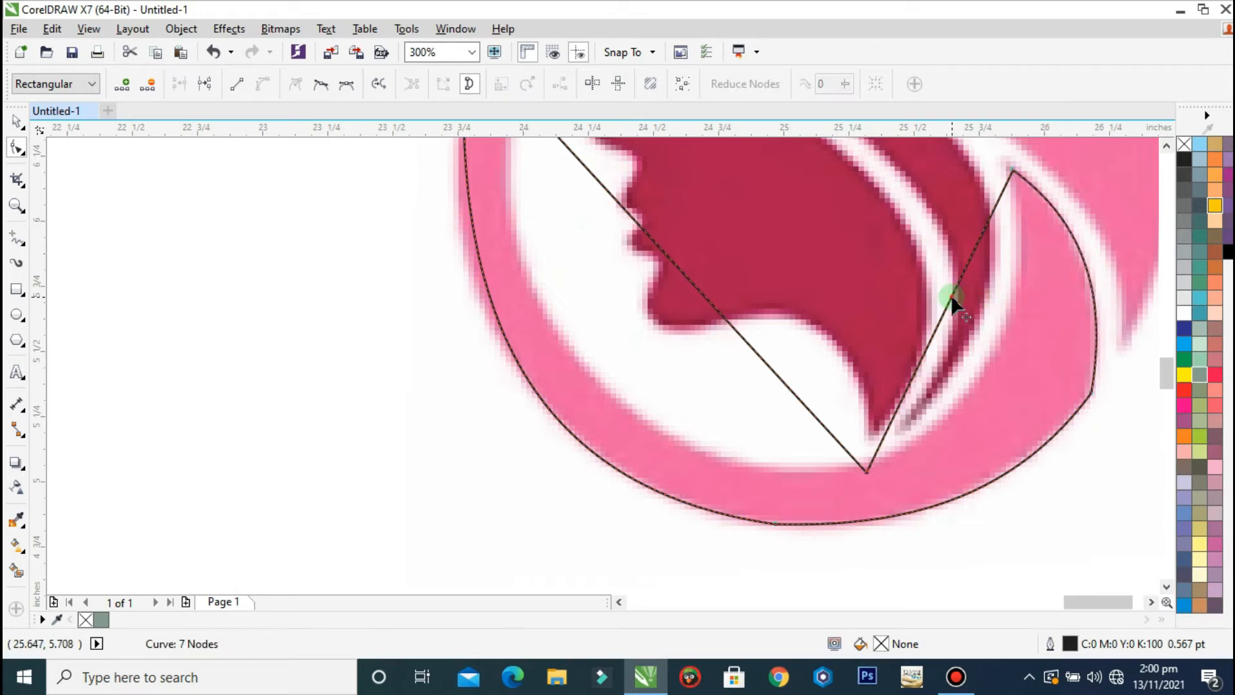
right_click(951, 298)
click(1004, 370)
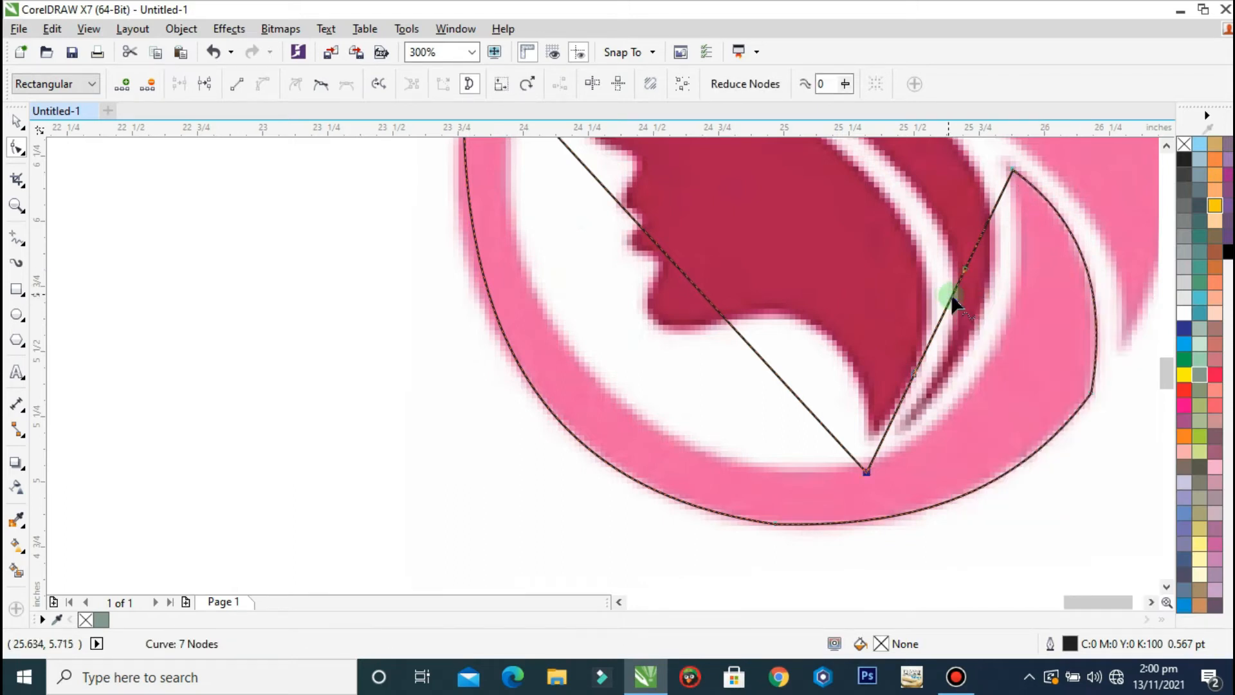
drag(952, 299, 999, 338)
Step: Convert the long inner segment below the face to a curve and shape it to the ring's inner edge, keeping its bottom node
right_click(776, 374)
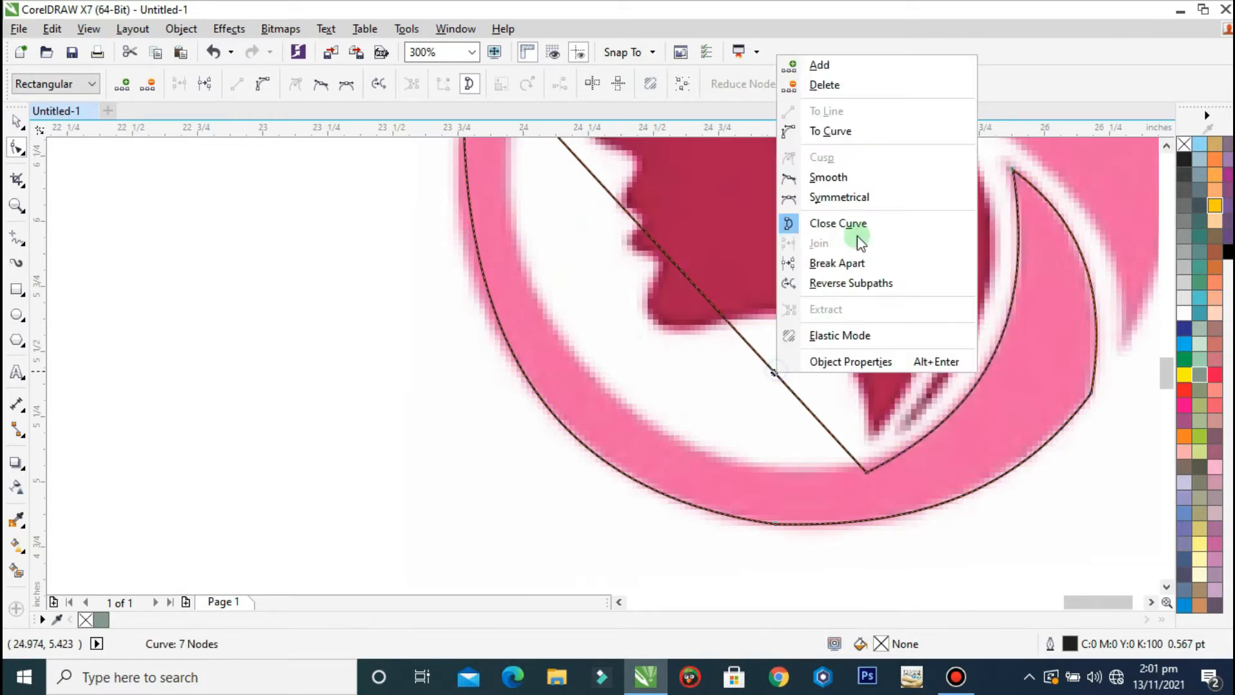
click(834, 130)
drag(764, 367, 657, 431)
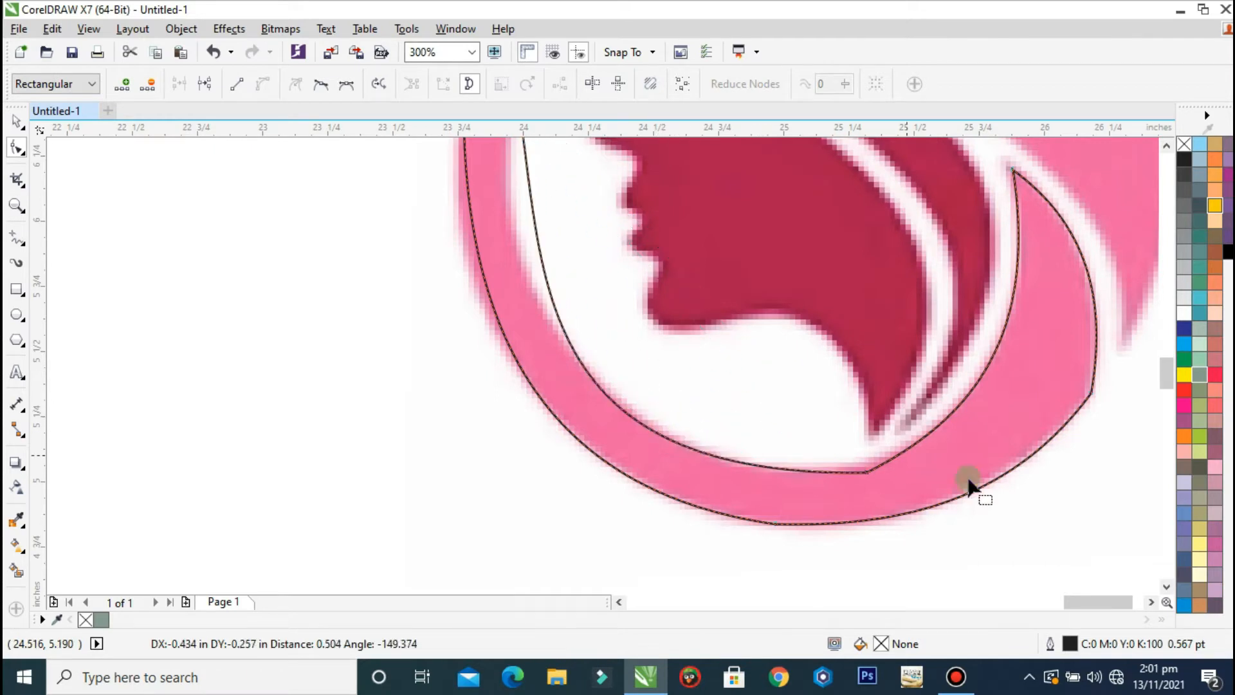
double_click(868, 471)
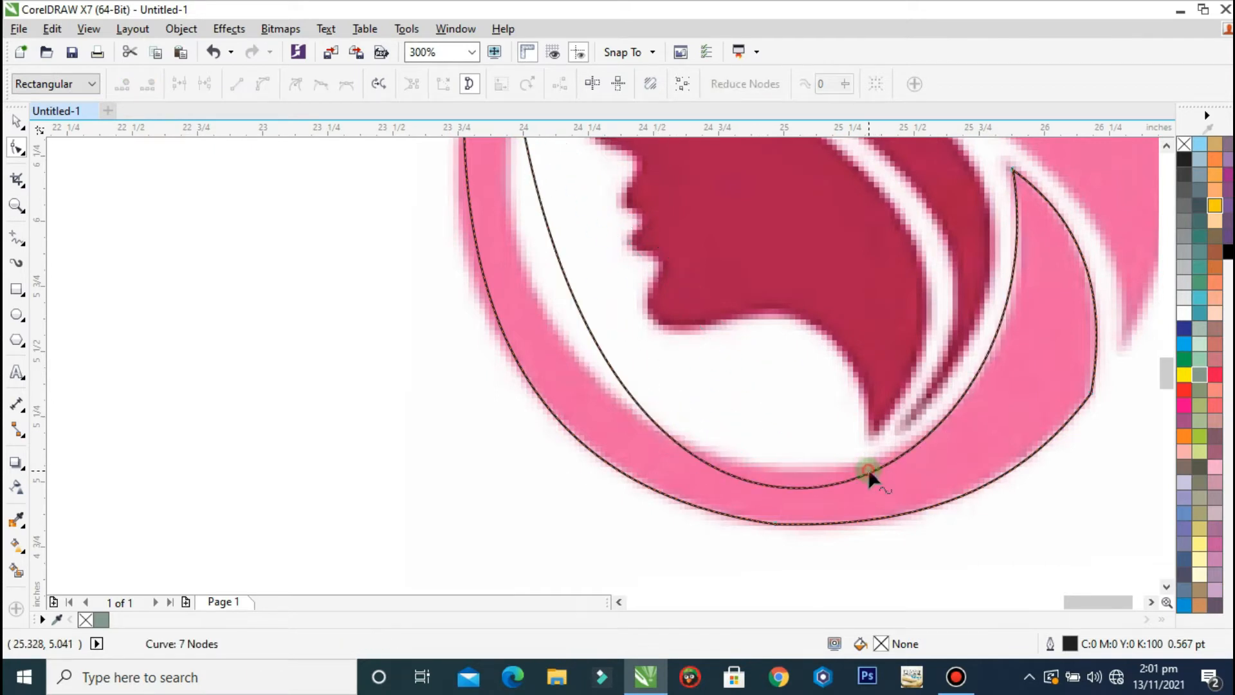
key(ctrl+z)
scroll(764, 446, down, 2)
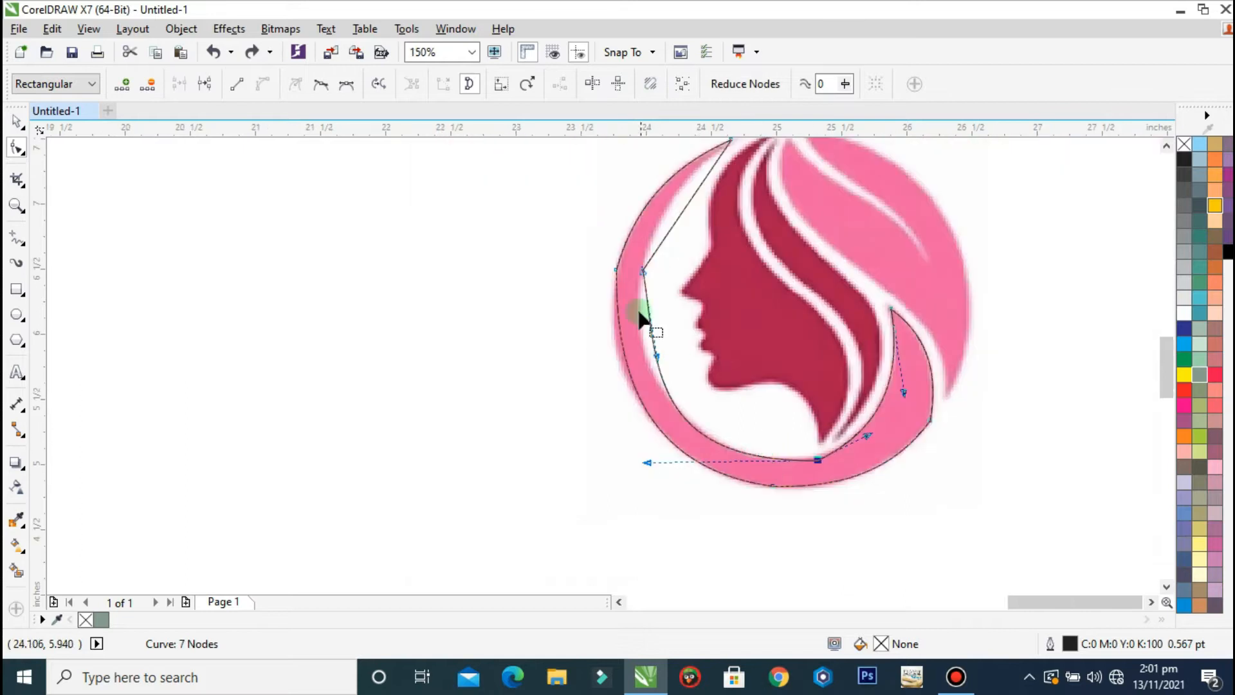
scroll(657, 350, up, 2)
drag(643, 364, 671, 368)
Step: Convert the upper inner segment beside the forehead to a curve and bend it to the ring's inner edge
scroll(671, 368, down, 2)
click(699, 220)
right_click(700, 225)
click(782, 294)
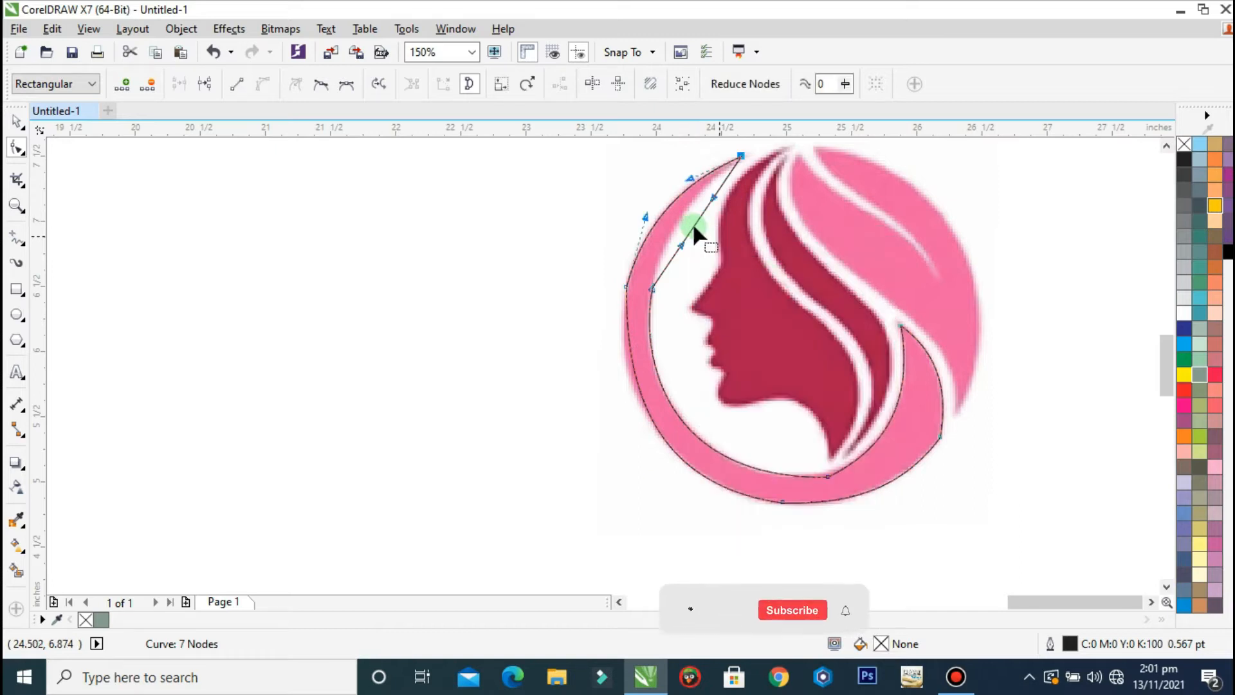
click(692, 226)
drag(692, 226, 680, 209)
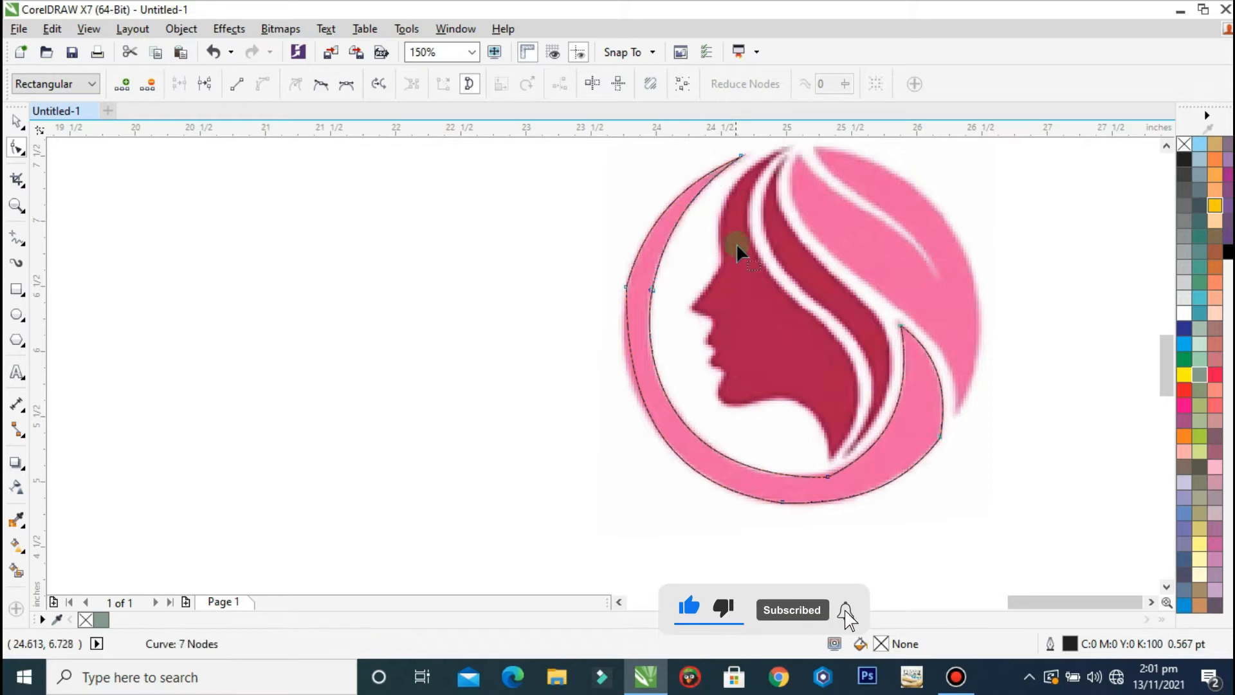
Step: Adjust the lower handle of the ring's outermost node on the face side so the curve follows the outer edge
scroll(737, 240, down, 1)
scroll(669, 248, up, 2)
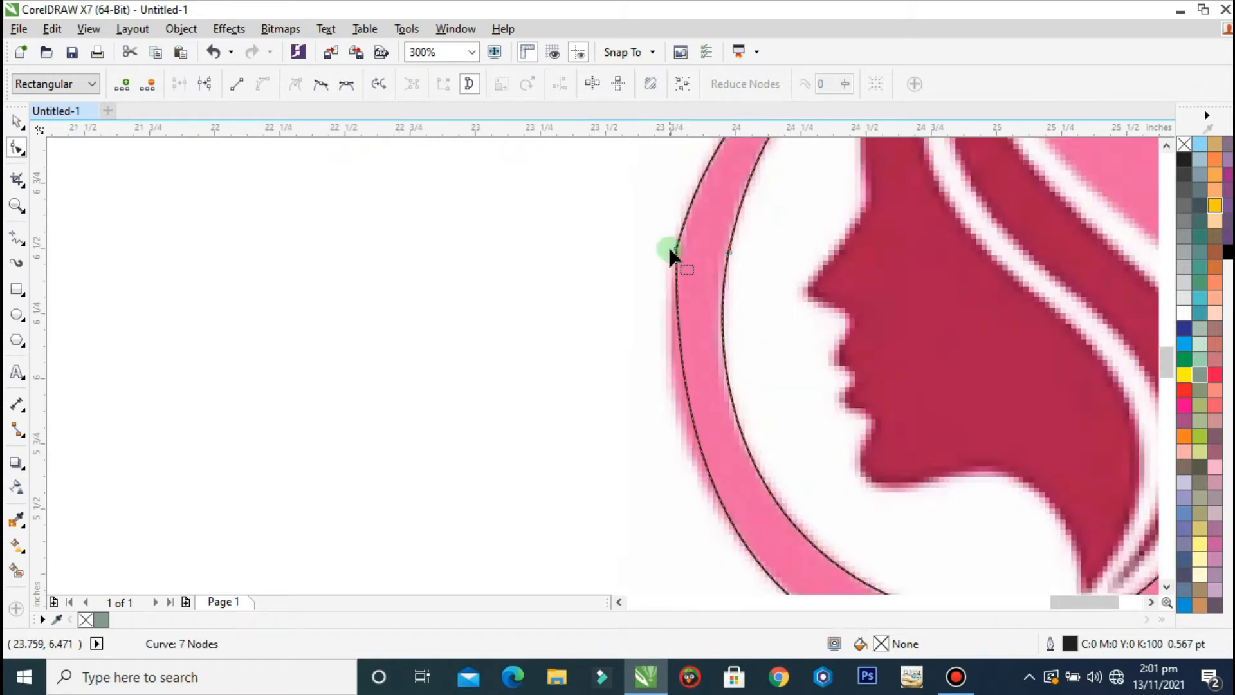
click(674, 248)
scroll(674, 248, down, 1)
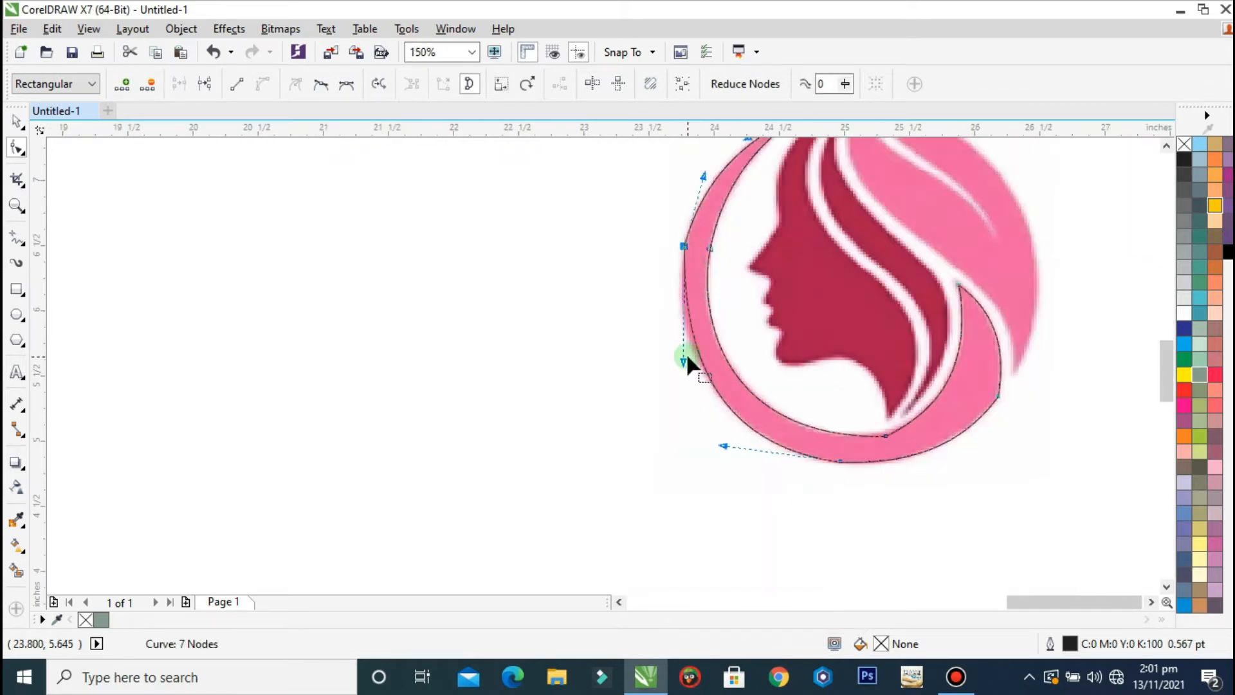
drag(684, 360, 674, 349)
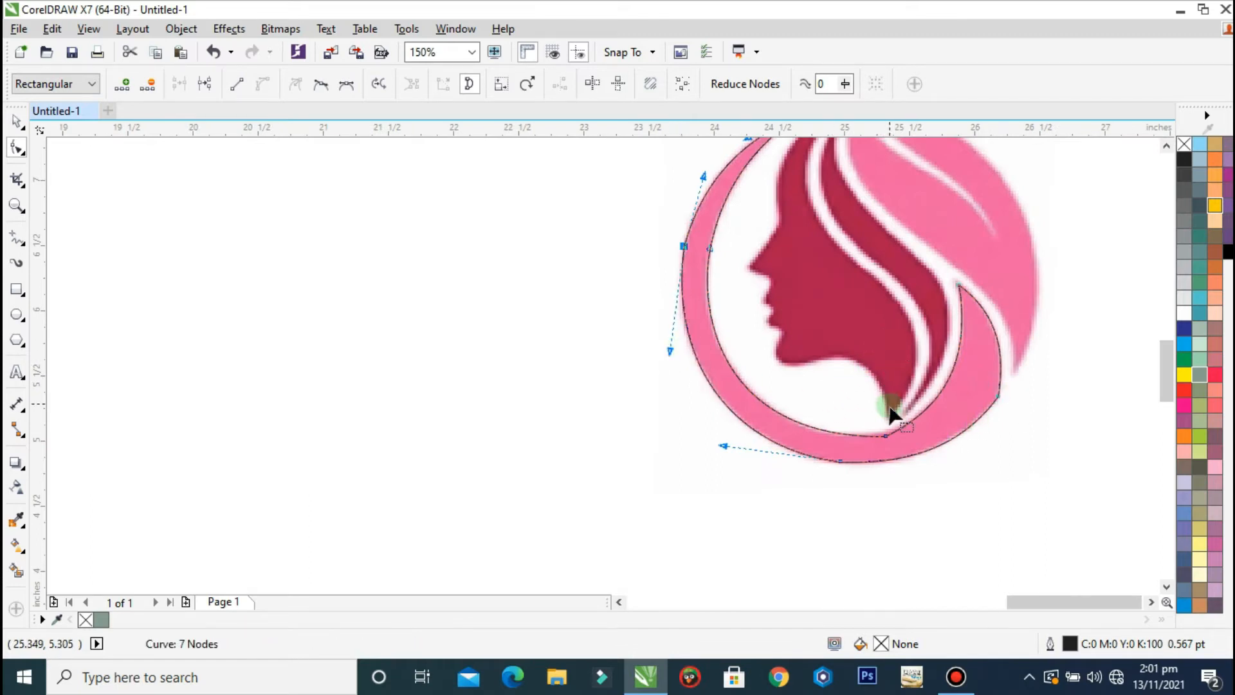
Step: Adjust the handle of the bottom inner node near the hair tip to refine the ring's lower inner curve
scroll(874, 429, up, 2)
drag(894, 439, 895, 438)
drag(553, 441, 584, 476)
scroll(894, 418, down, 2)
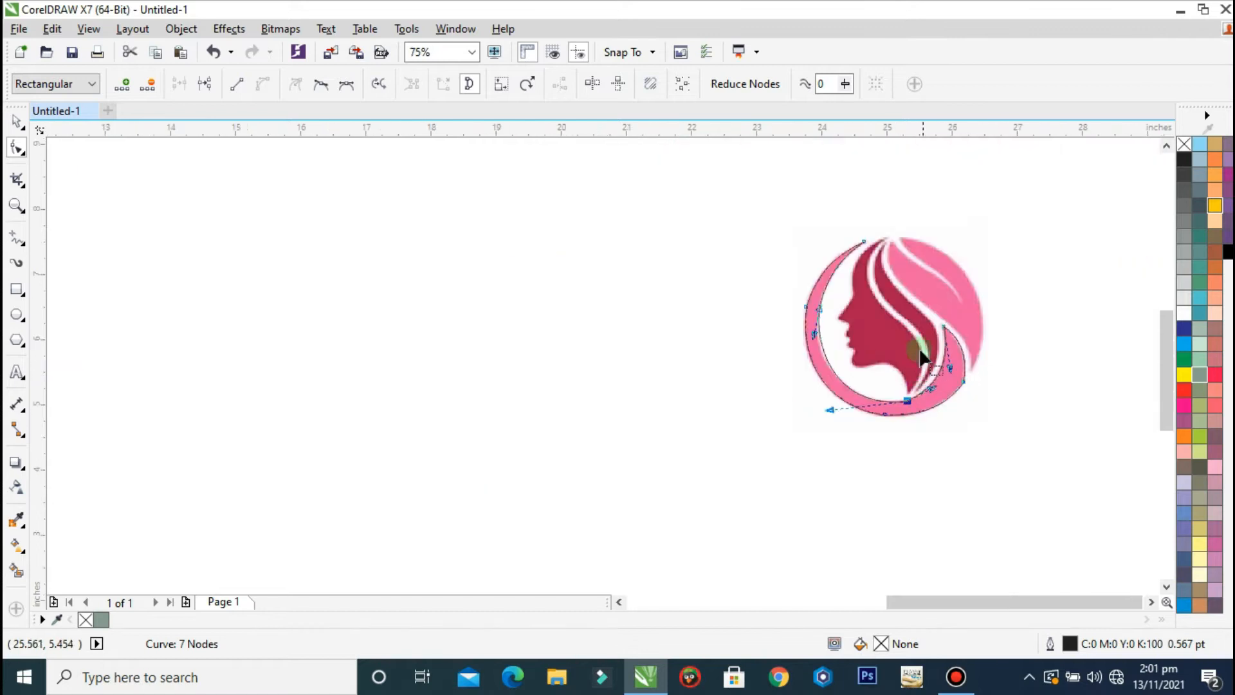
Step: Begin a new Freehand outline of the dark red face from the top of the hair through the forehead to the nose tip
scroll(855, 250, up, 1)
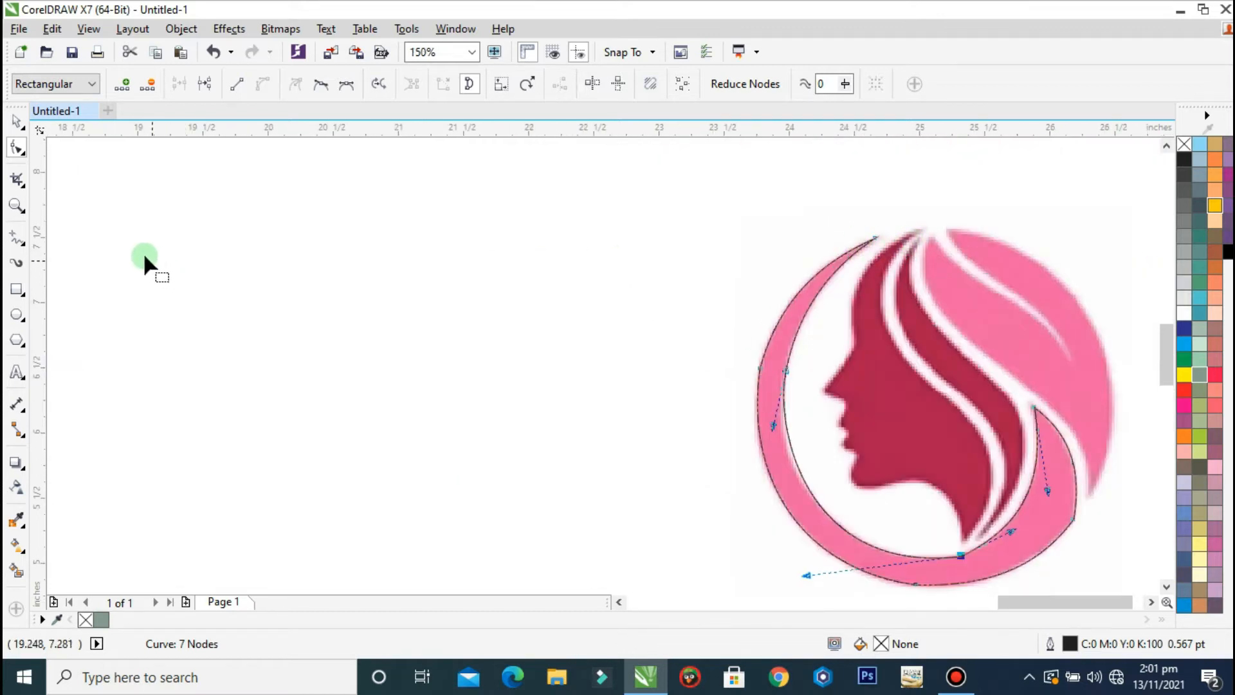
click(16, 235)
scroll(875, 286, up, 1)
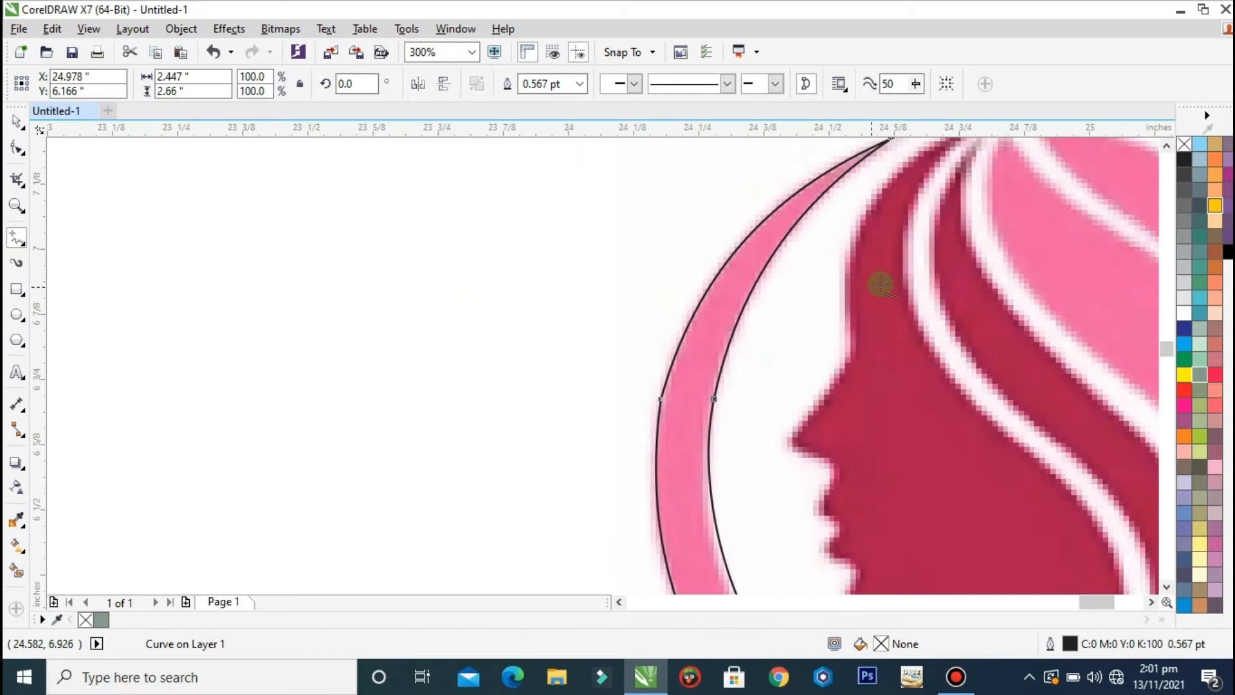
scroll(833, 261, down, 1)
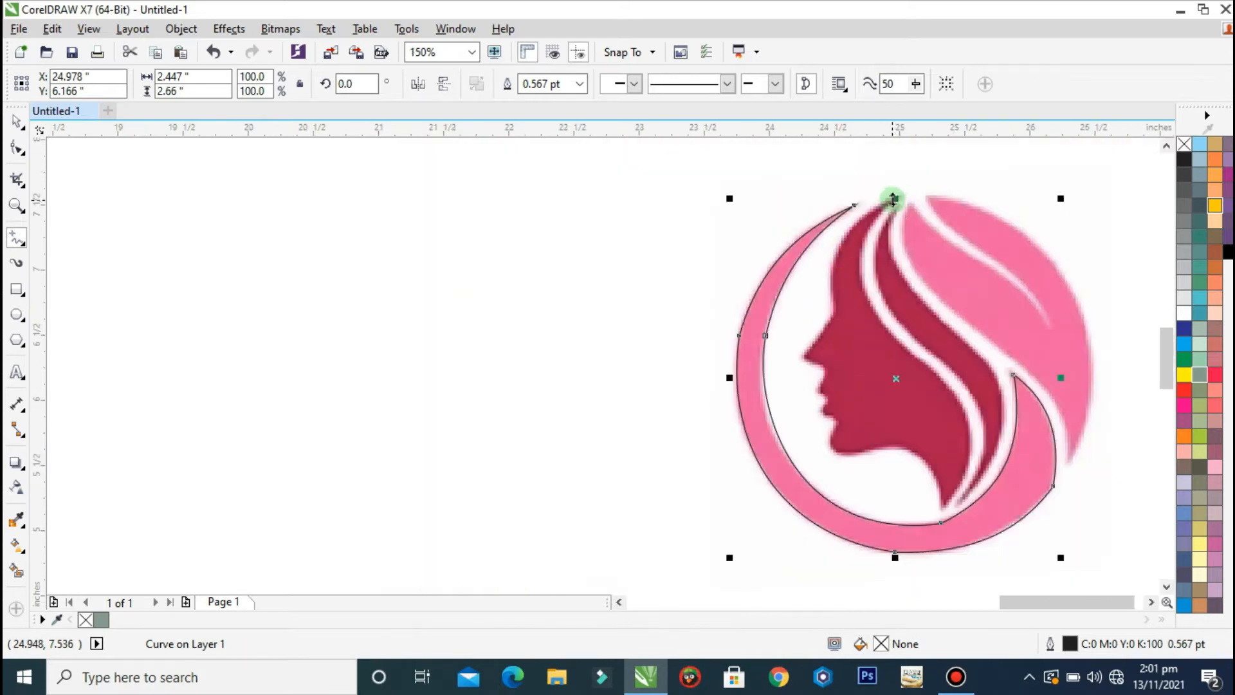
click(887, 200)
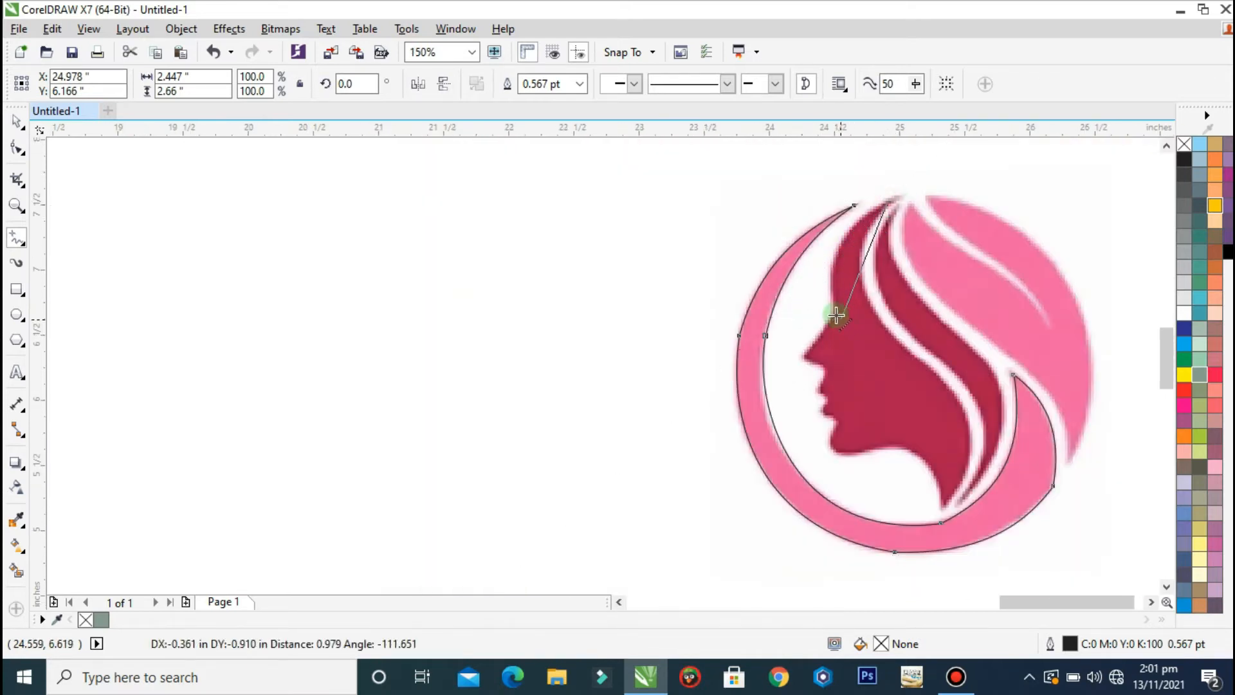
click(825, 334)
click(806, 356)
Step: Continue the Freehand face outline with straight segments from beneath the nose along both lips and down to the chin
click(823, 369)
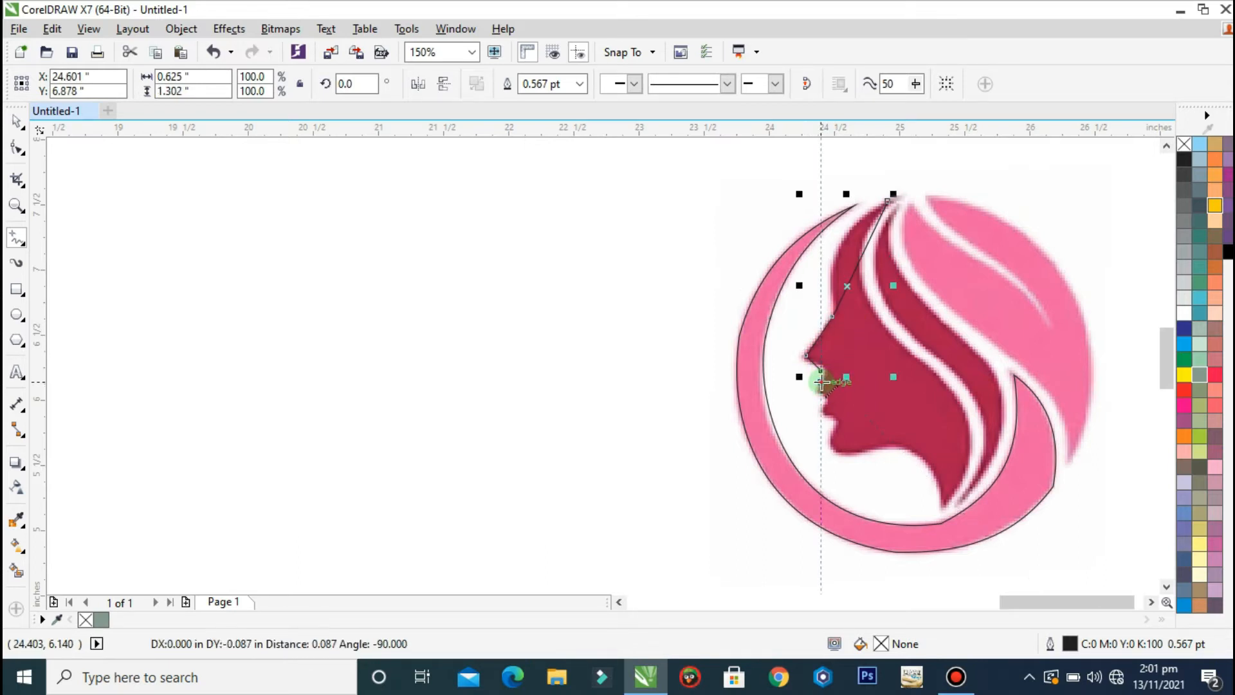
click(820, 382)
click(823, 392)
click(827, 399)
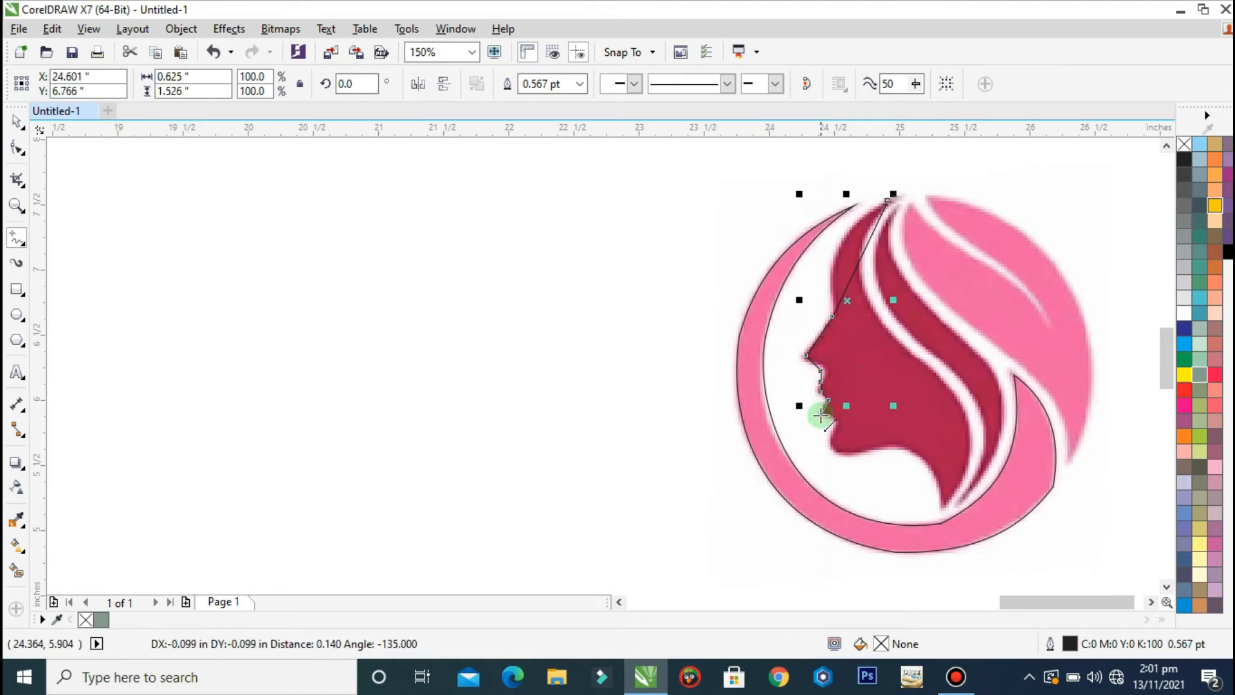
click(822, 415)
click(838, 415)
click(833, 449)
Step: Run the outline under the jaw to the neck tip and back up the face's hair-side edge, closing it at the top starting node
click(903, 451)
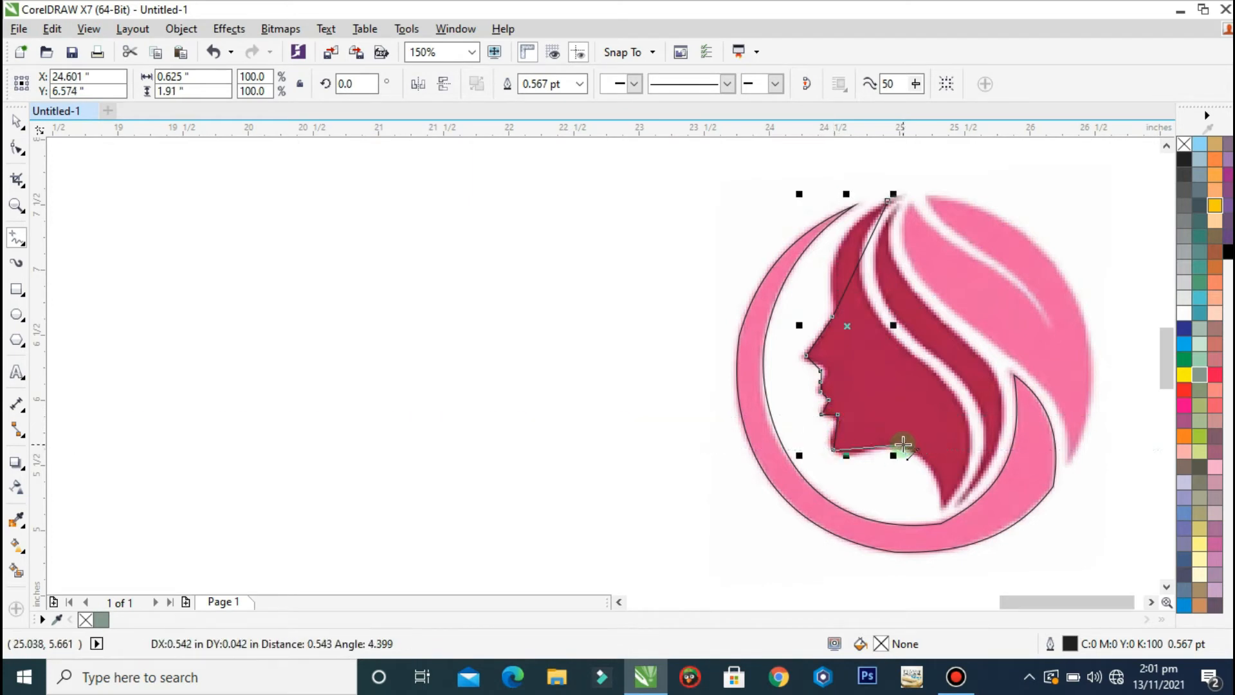
click(943, 507)
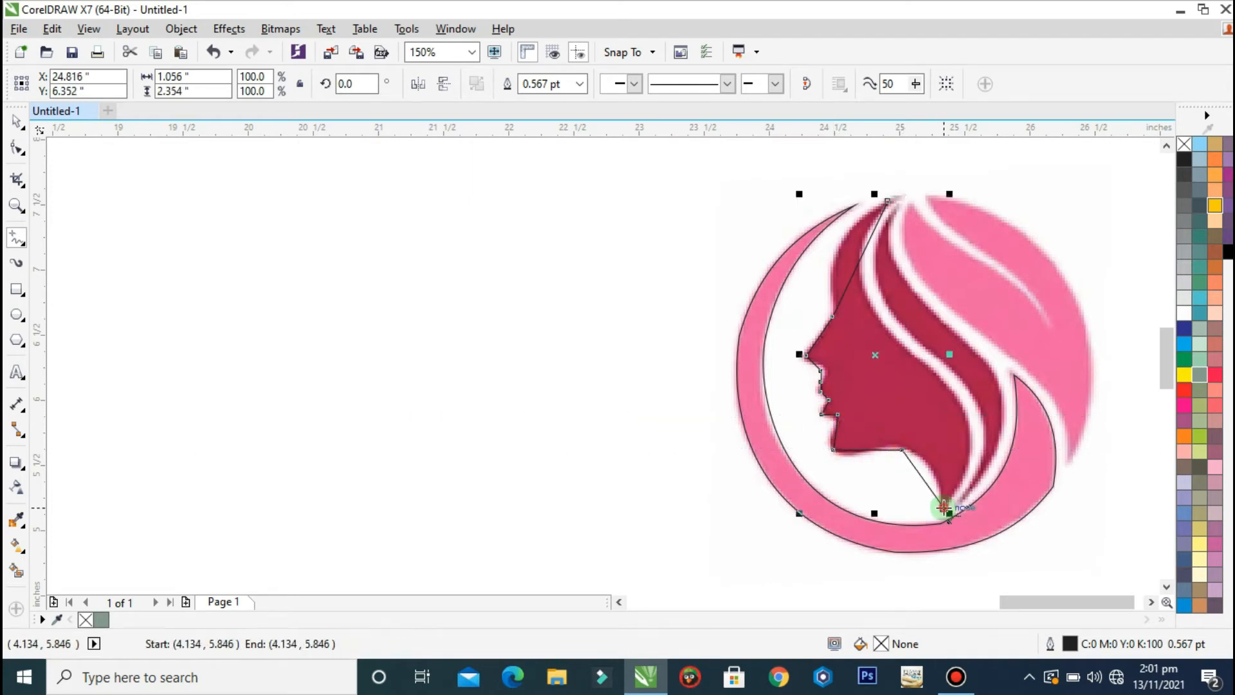
click(962, 402)
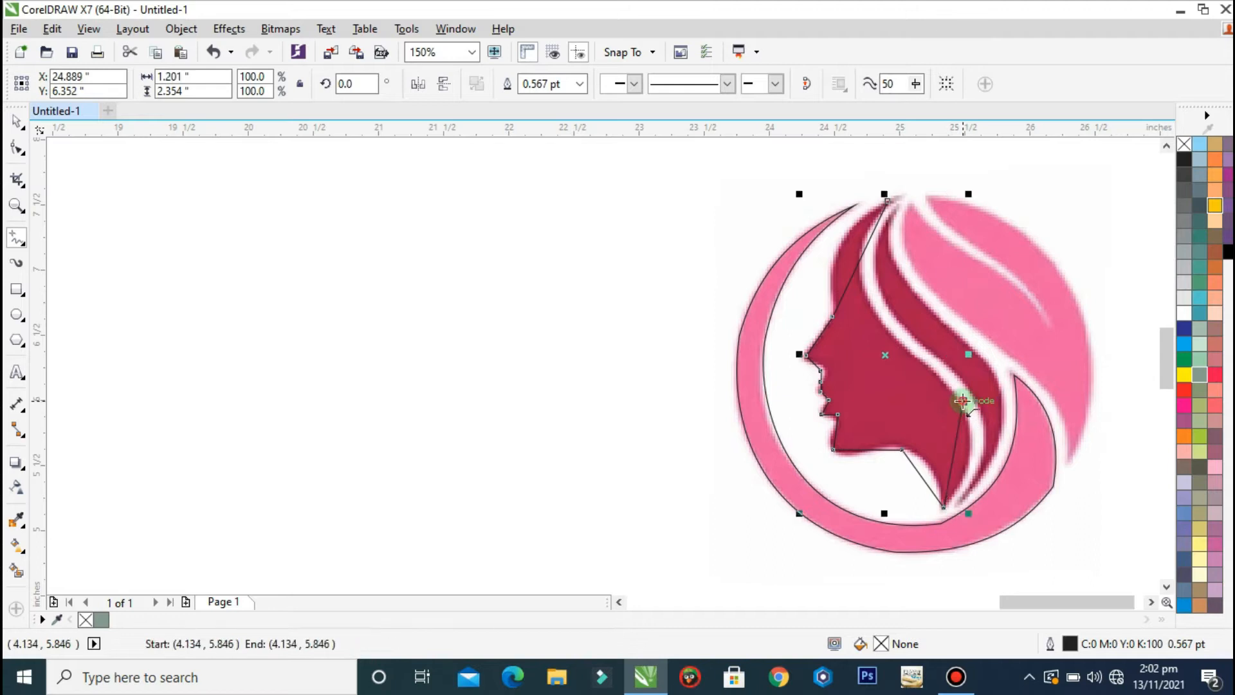
click(868, 297)
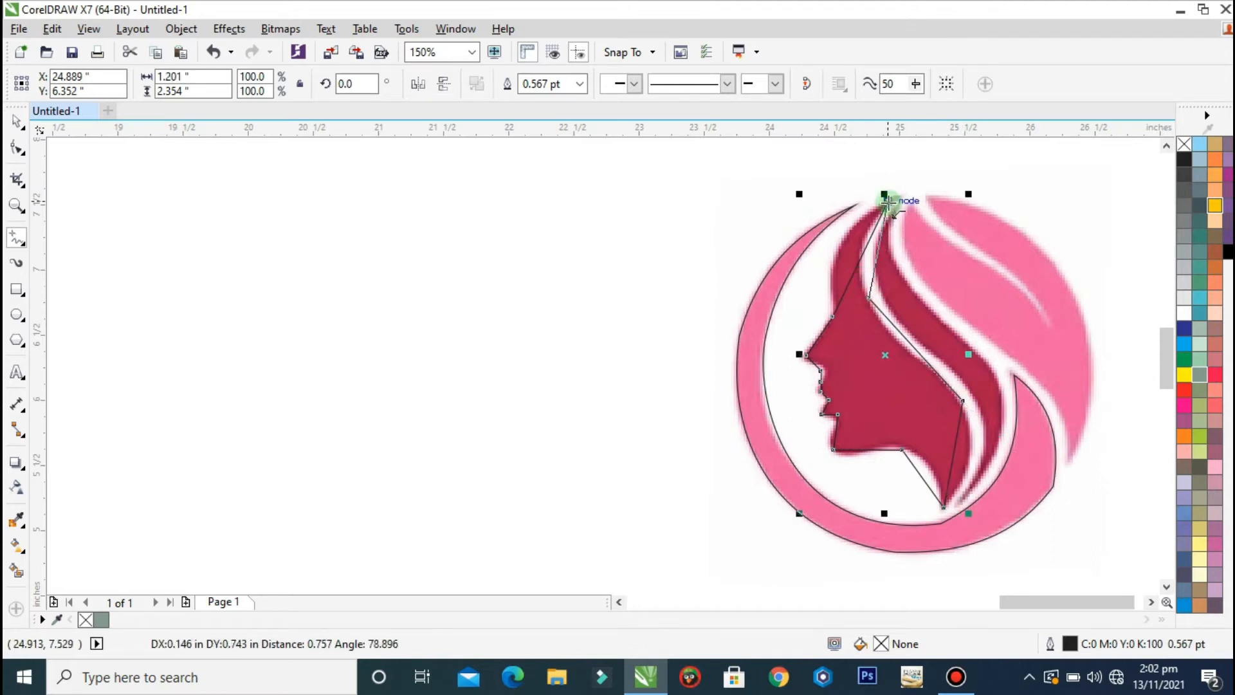
click(887, 201)
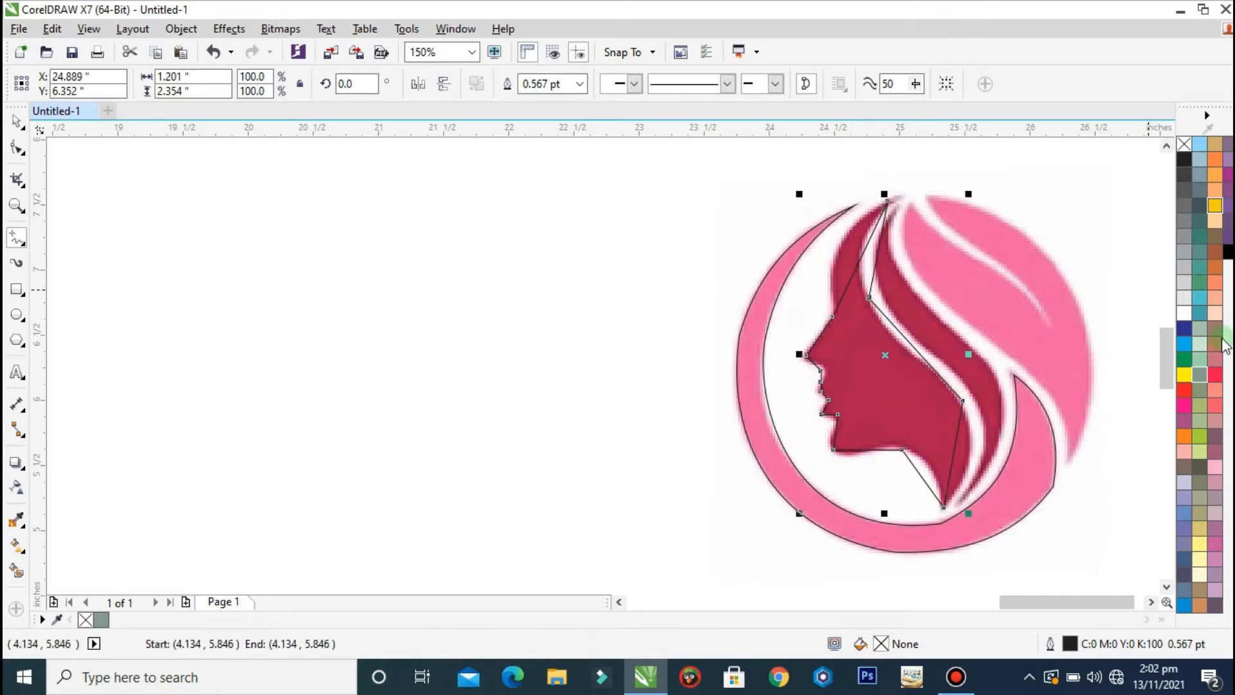
Step: Try a red outline on the closed face shape, and settle on cyan (C:100 M:0 Y:0 K:0) as its outline colour
right_click(1186, 387)
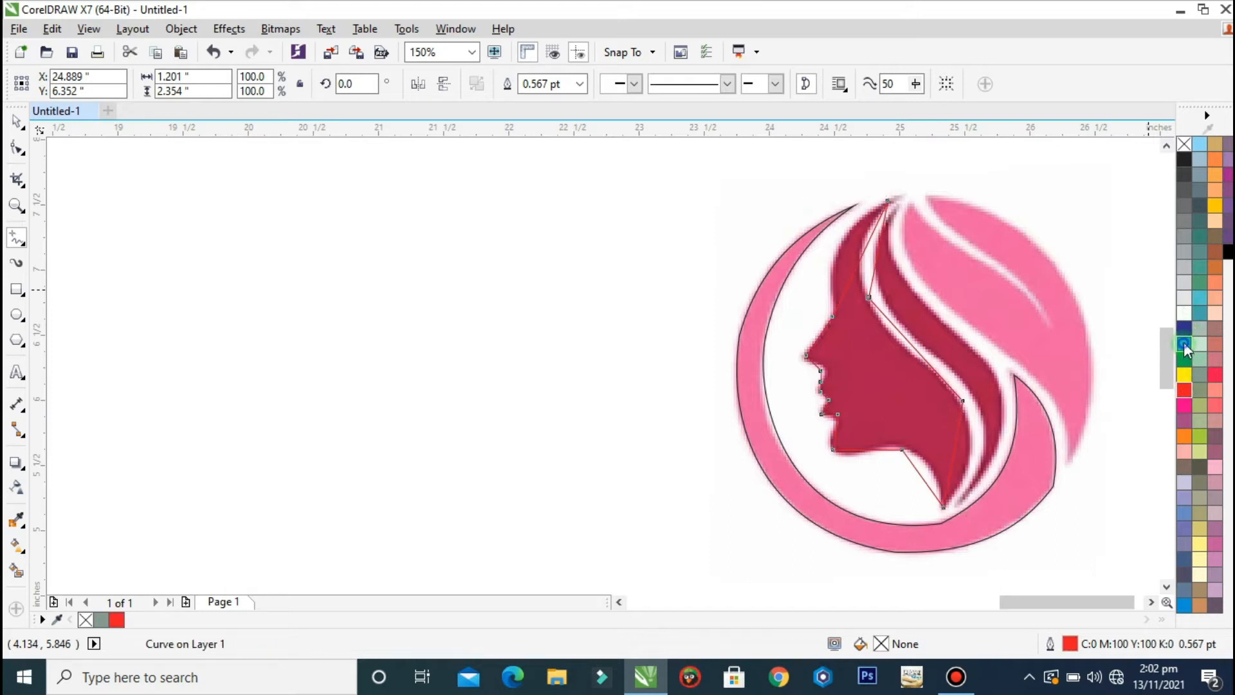
right_click(1183, 342)
scroll(800, 319, up, 2)
scroll(620, 339, down, 2)
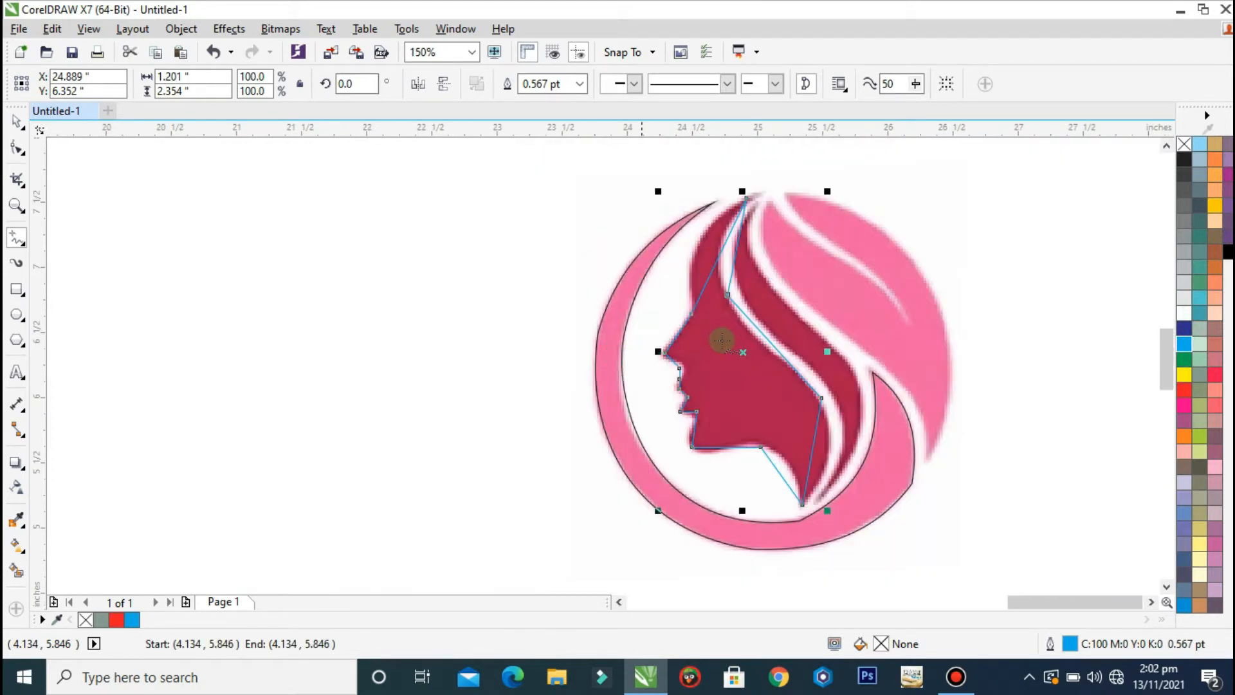
Step: Convert the face outline's segment from hair top to brow into a curve, bend it along the hair's front edge, and adjust the brow node
key(z)
drag(926, 186, 607, 535)
scroll(542, 389, up, 2)
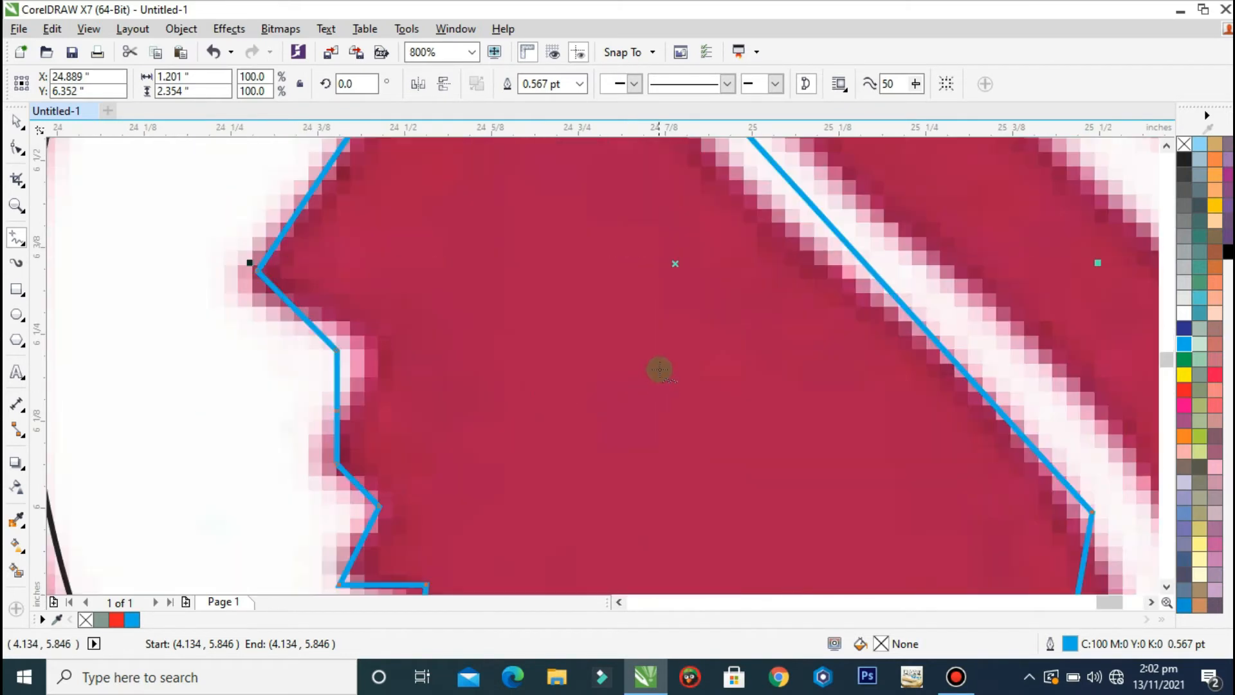
scroll(584, 385, down, 2)
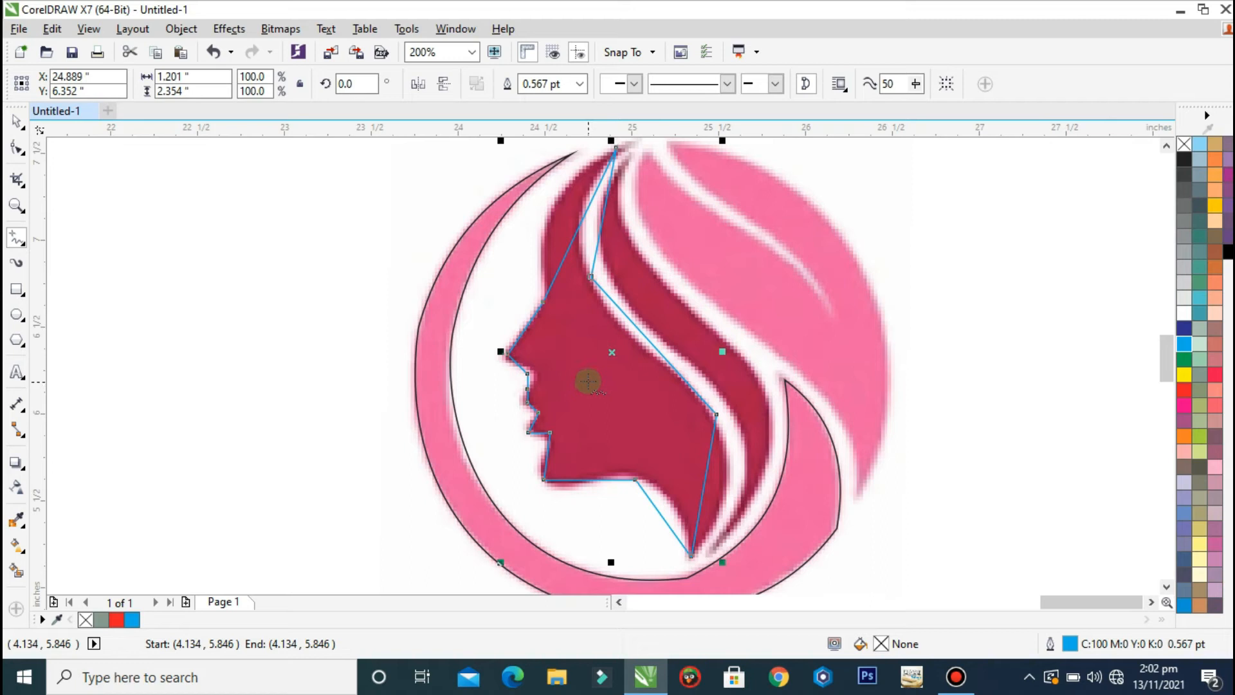
key(F10)
scroll(583, 243, up, 1)
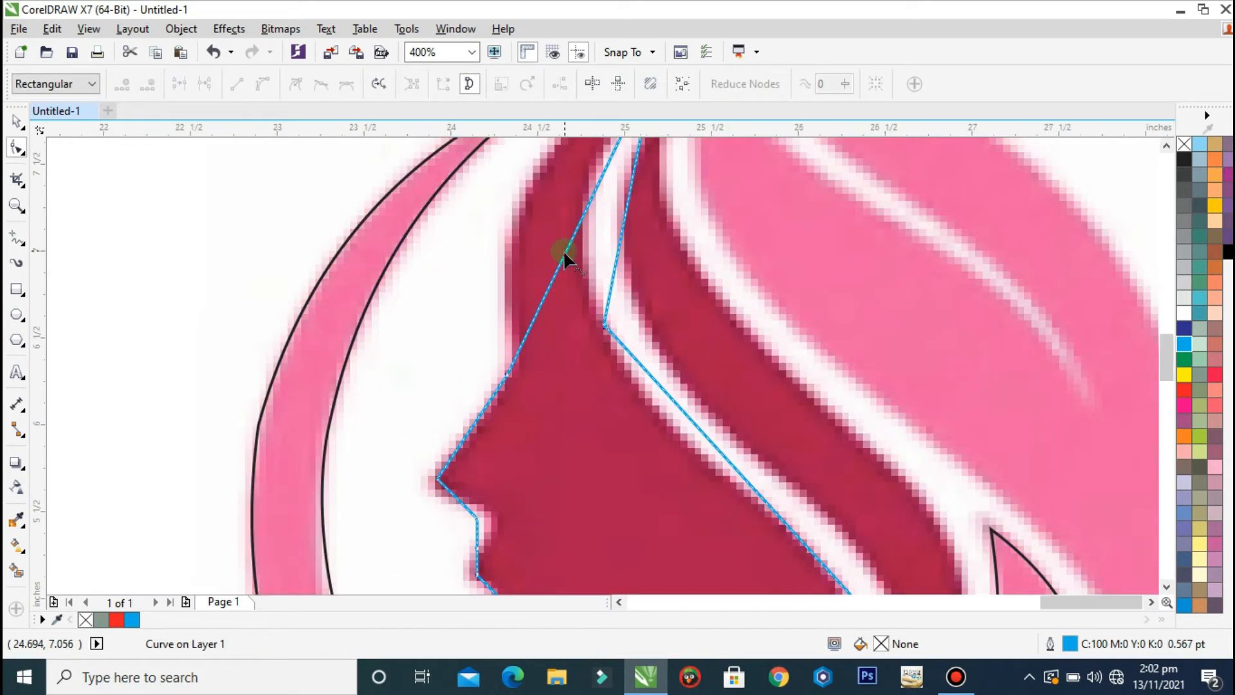
scroll(566, 251, down, 1)
click(571, 243)
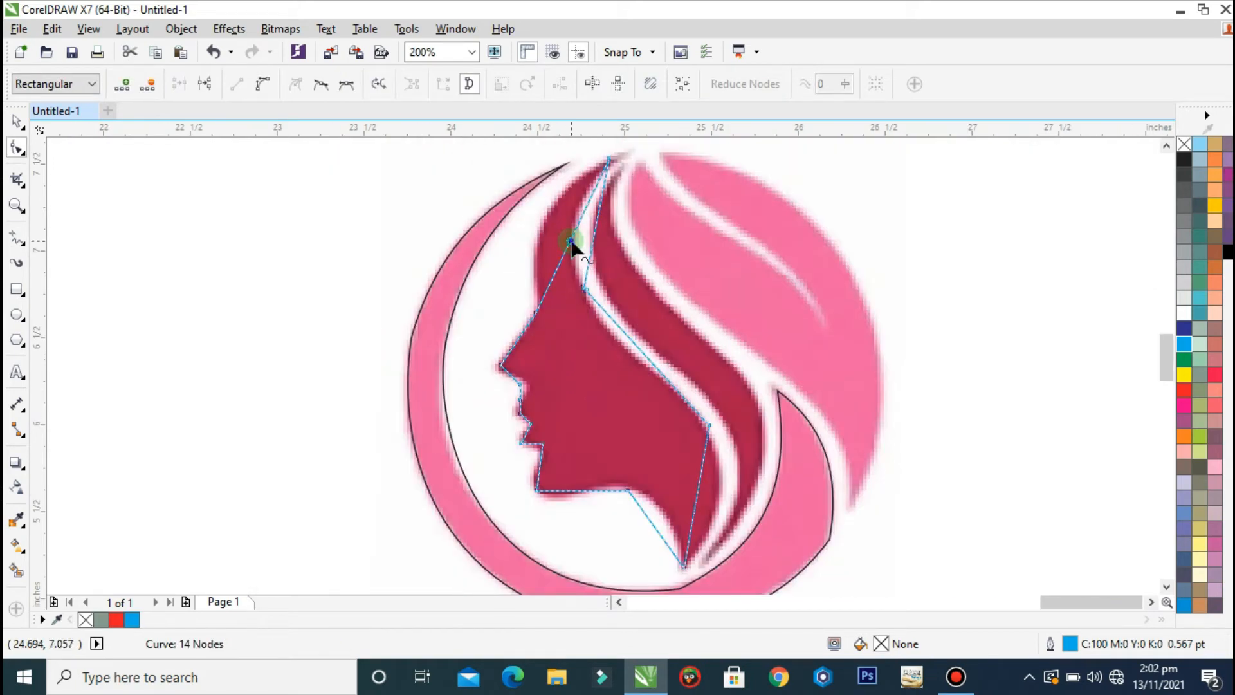
right_click(571, 243)
click(682, 321)
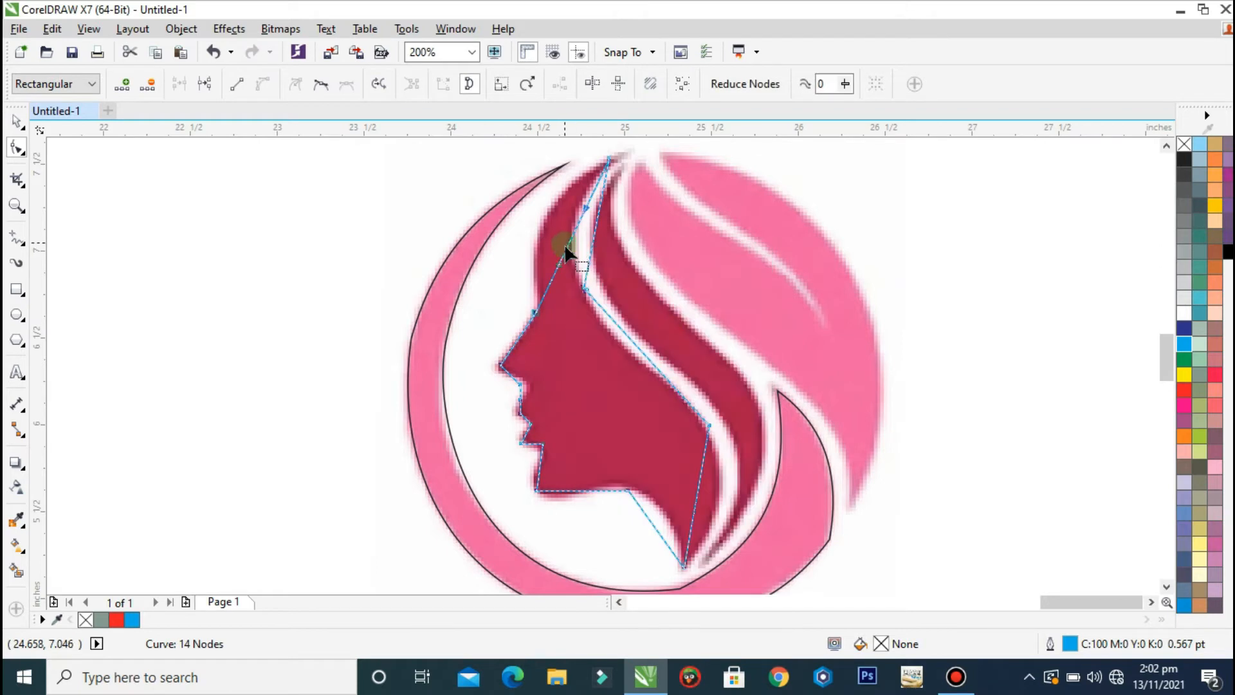
drag(568, 247, 541, 222)
scroll(535, 320, up, 1)
drag(533, 303, 540, 307)
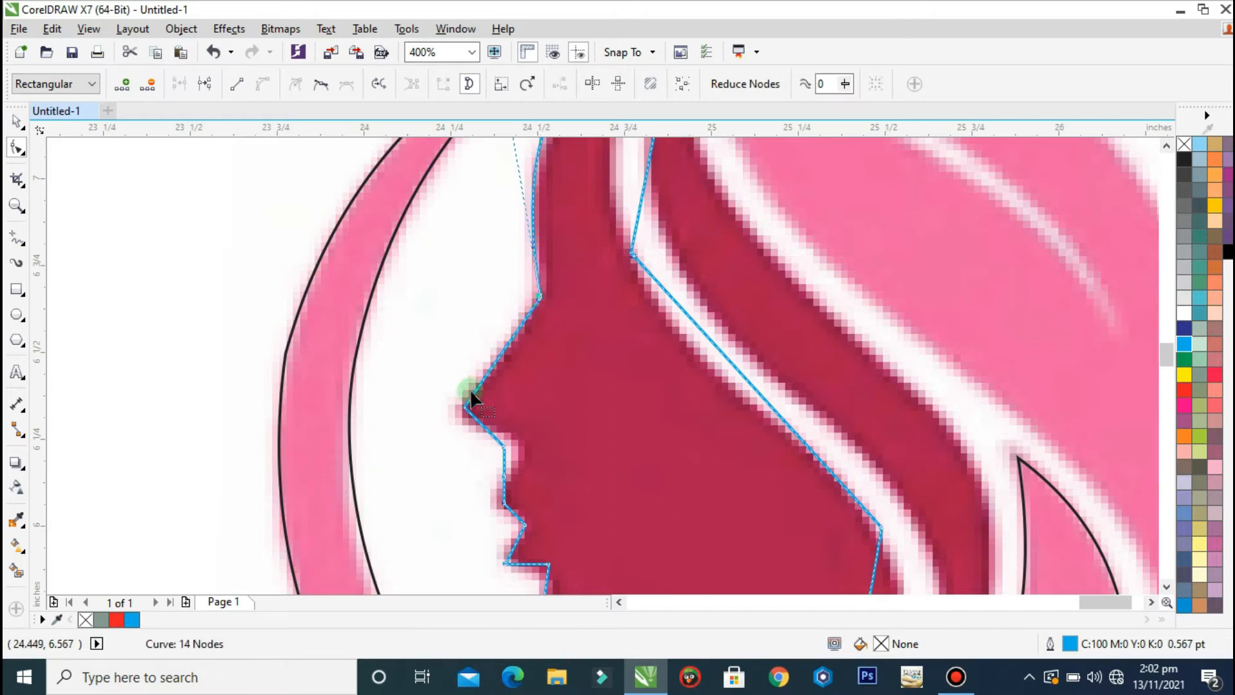
Step: Add a node under the nose tip, fit the nose-base nodes to the bitmap, and bend the nose's underside segment into a curve
double_click(477, 424)
drag(478, 424, 518, 442)
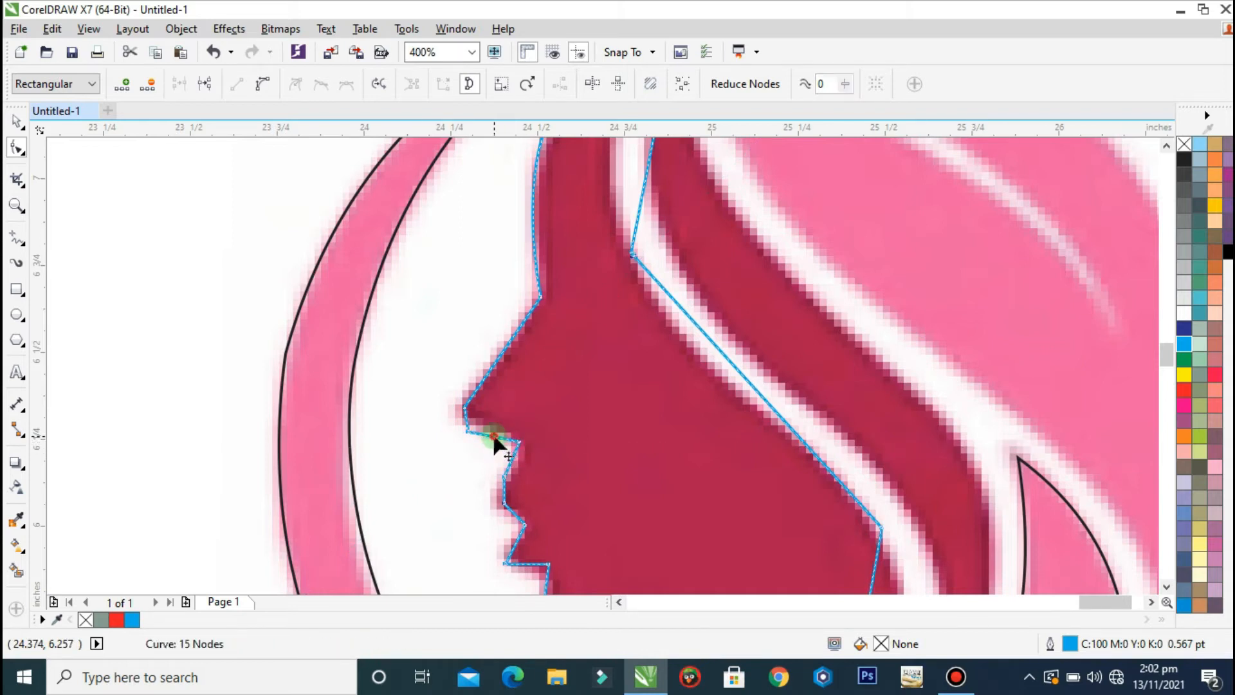
right_click(495, 443)
click(553, 196)
scroll(499, 452, up, 2)
drag(499, 427, 495, 415)
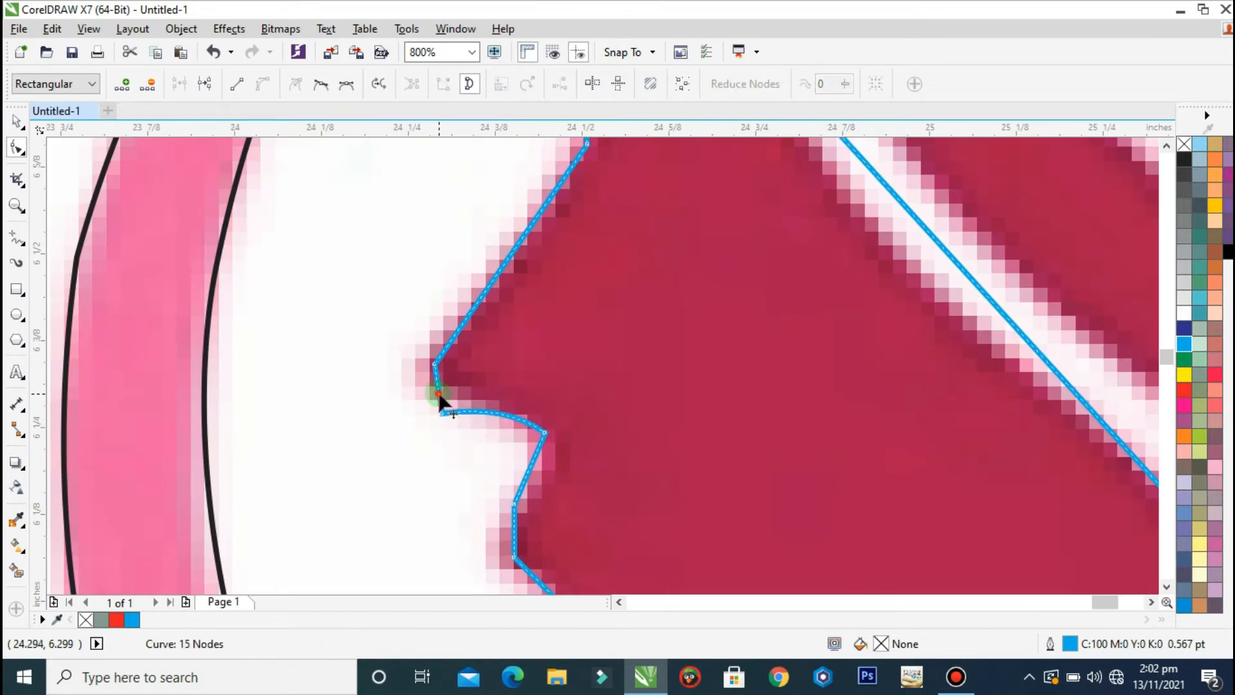
Step: Convert the short nose-tip segment to a curve and bend it outward to round the tip
right_click(436, 389)
click(508, 155)
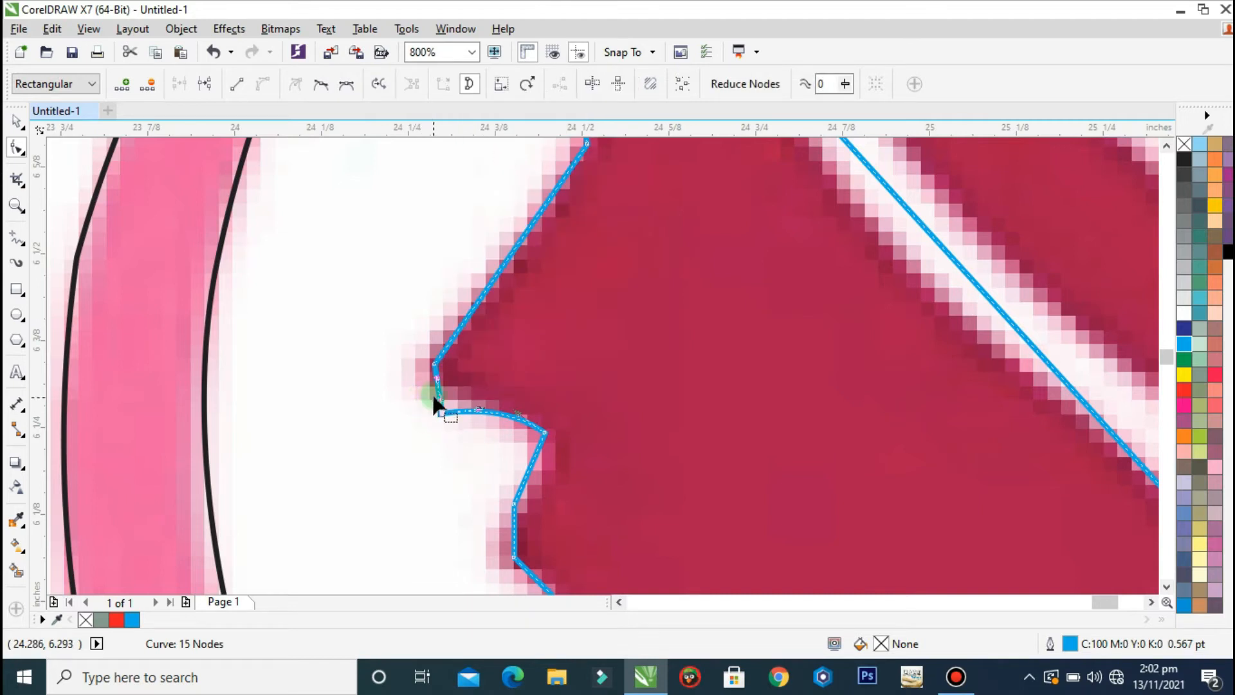
drag(439, 391, 425, 389)
scroll(429, 373, up, 2)
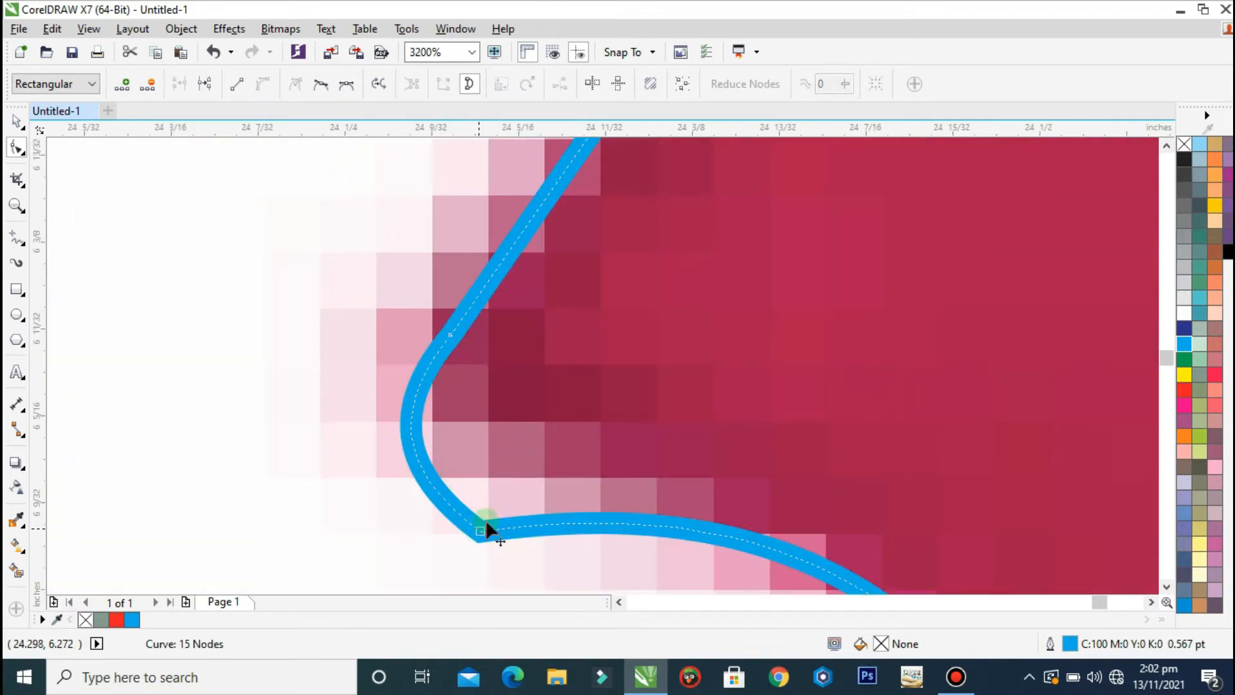
Step: Convert the segment between the nose base and upper lip to a curve and bend it inward along the dark red edge
scroll(591, 359, down, 2)
scroll(674, 444, down, 2)
scroll(674, 445, up, 2)
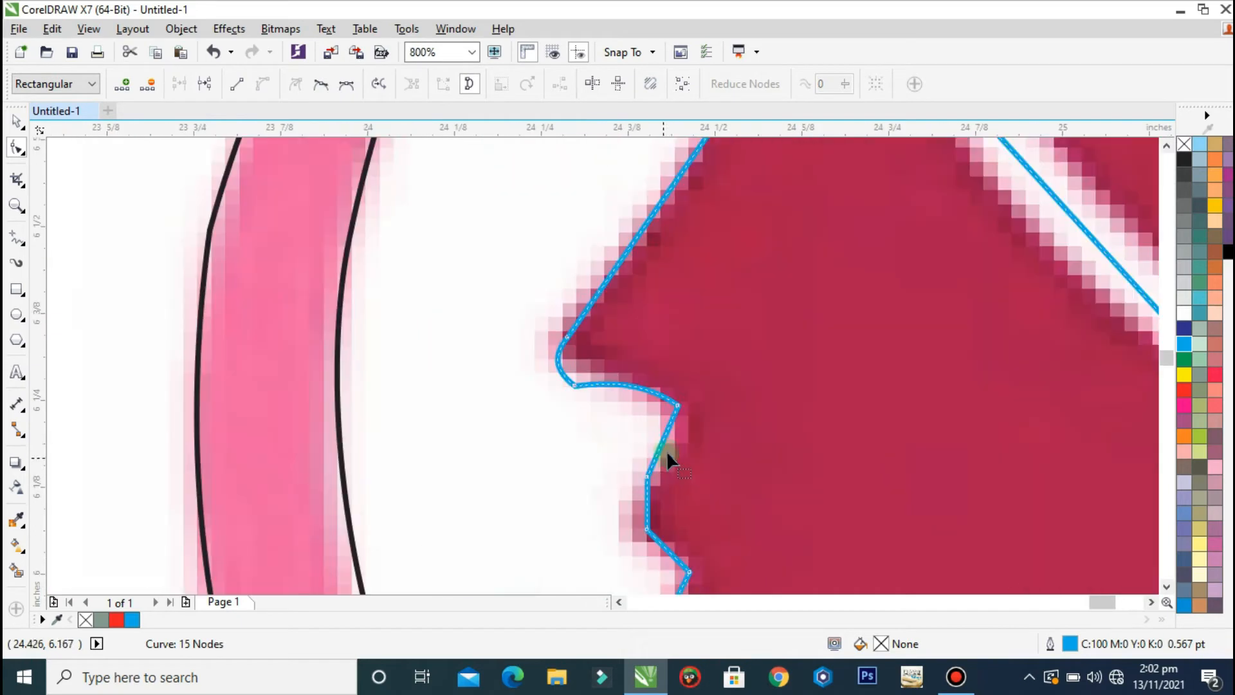
right_click(662, 435)
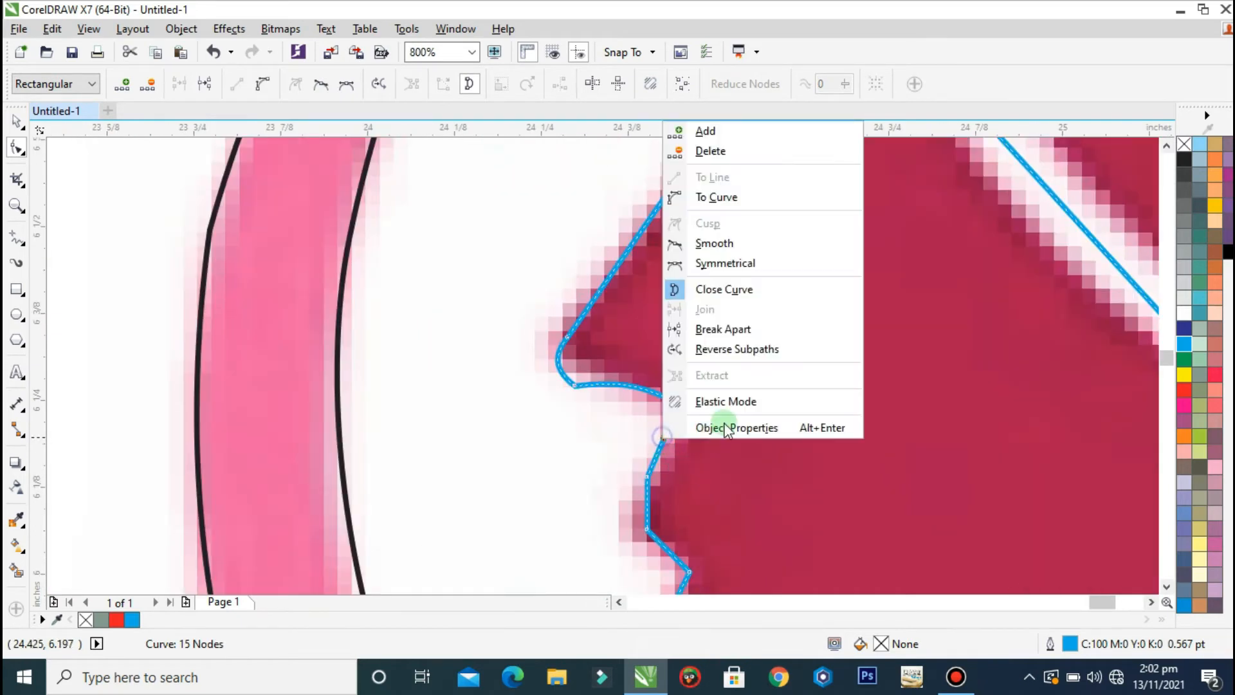
click(714, 196)
drag(667, 450, 672, 457)
Step: Convert the short vertical upper-lip segment to a curve and bend it outward to round the lip
right_click(648, 509)
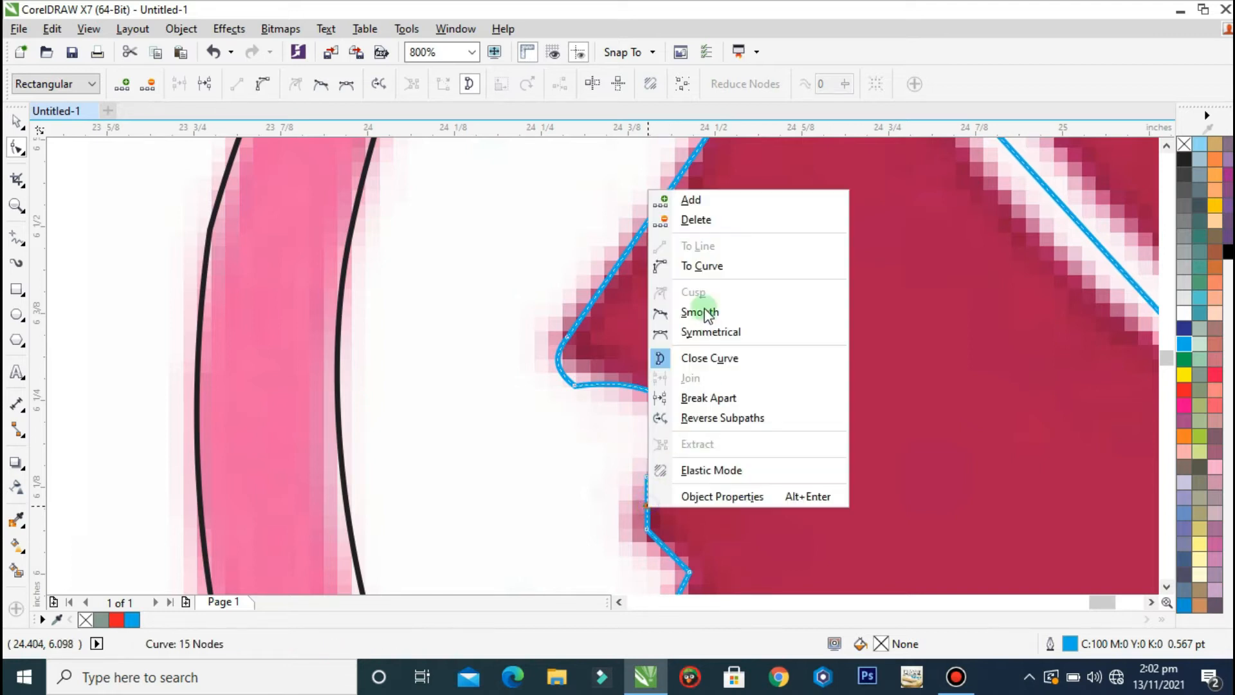
click(701, 265)
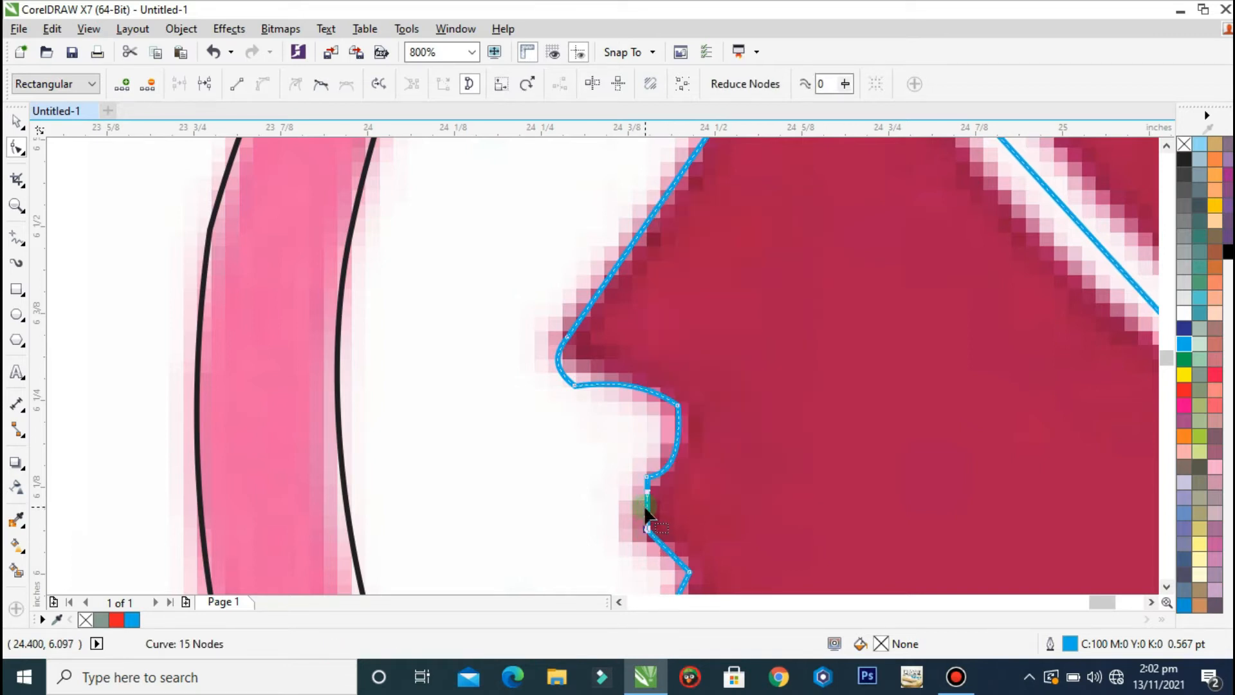
mouse_move(647, 510)
mouse_down()
mouse_move(616, 501)
mouse_move(633, 505)
mouse_move(631, 492)
mouse_up()
Step: Delete the nodes at the upper lip's top and the inner nose base, try deleting the nose-tip underside node, and undo that last deletion
double_click(648, 481)
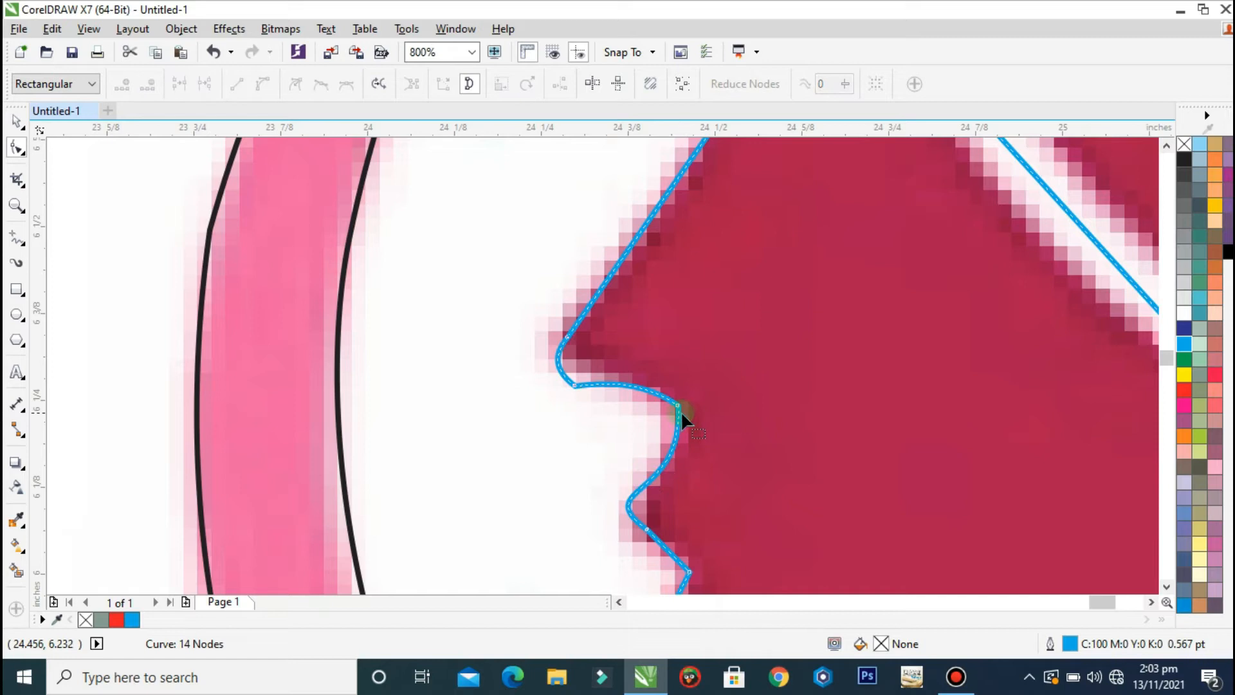
double_click(678, 407)
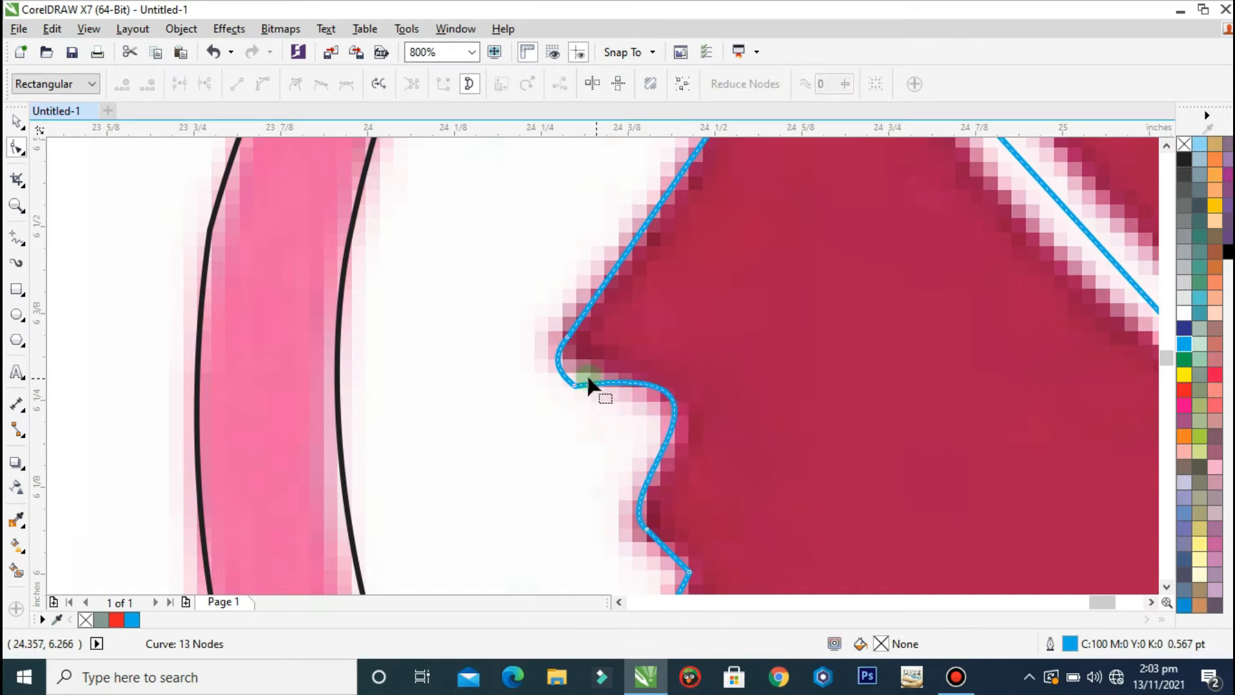
double_click(576, 385)
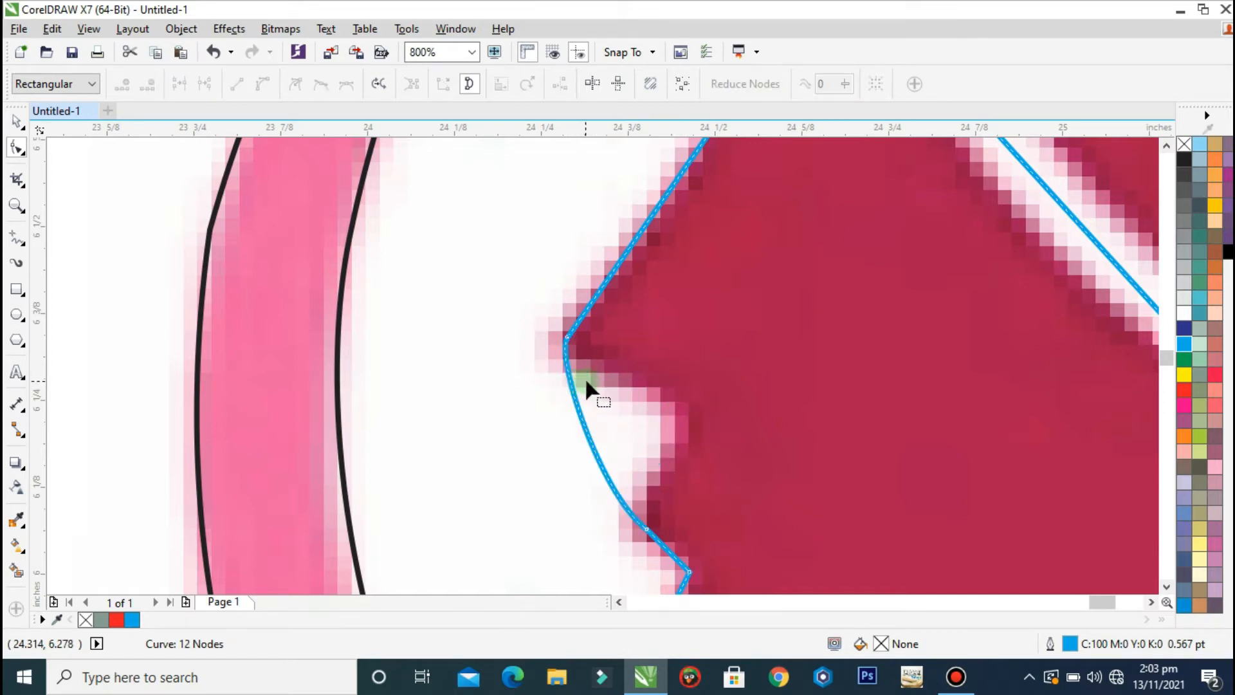
key(ctrl+z)
Step: Rework the upper lip's nodes by adding one at its lower edge, deleting the old one above it, and adding another at its top
scroll(599, 380, down, 1)
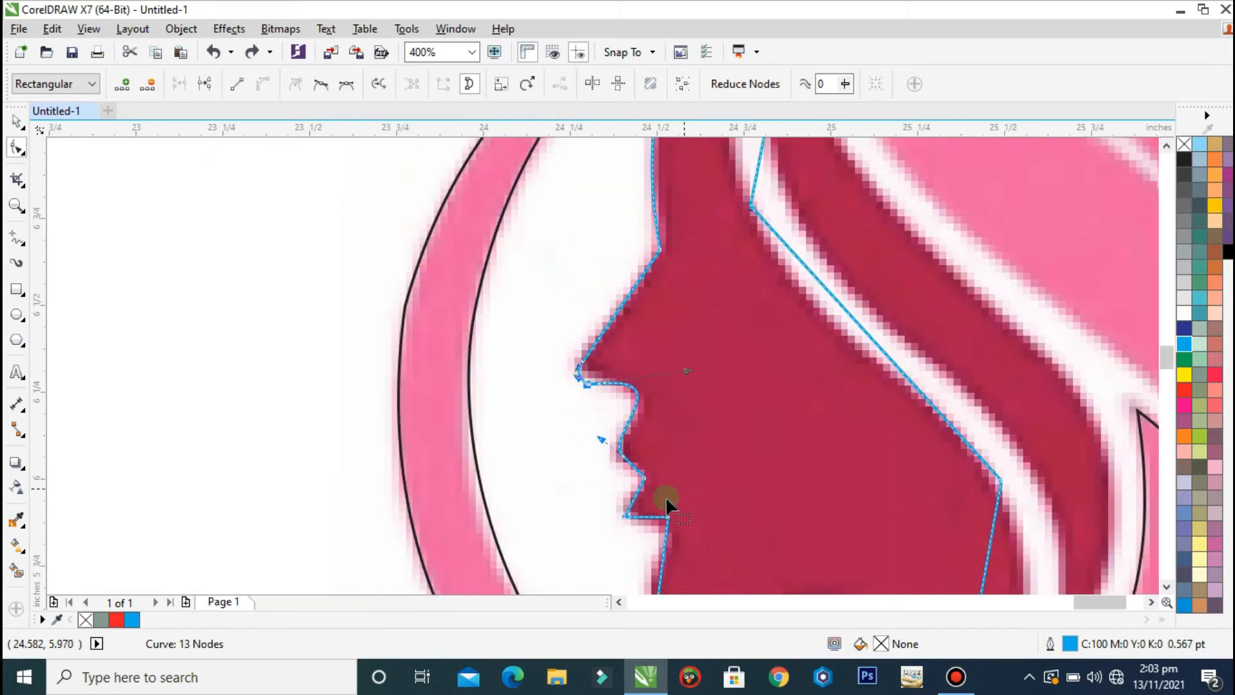
scroll(632, 508, up, 1)
double_click(632, 422)
drag(631, 421, 614, 437)
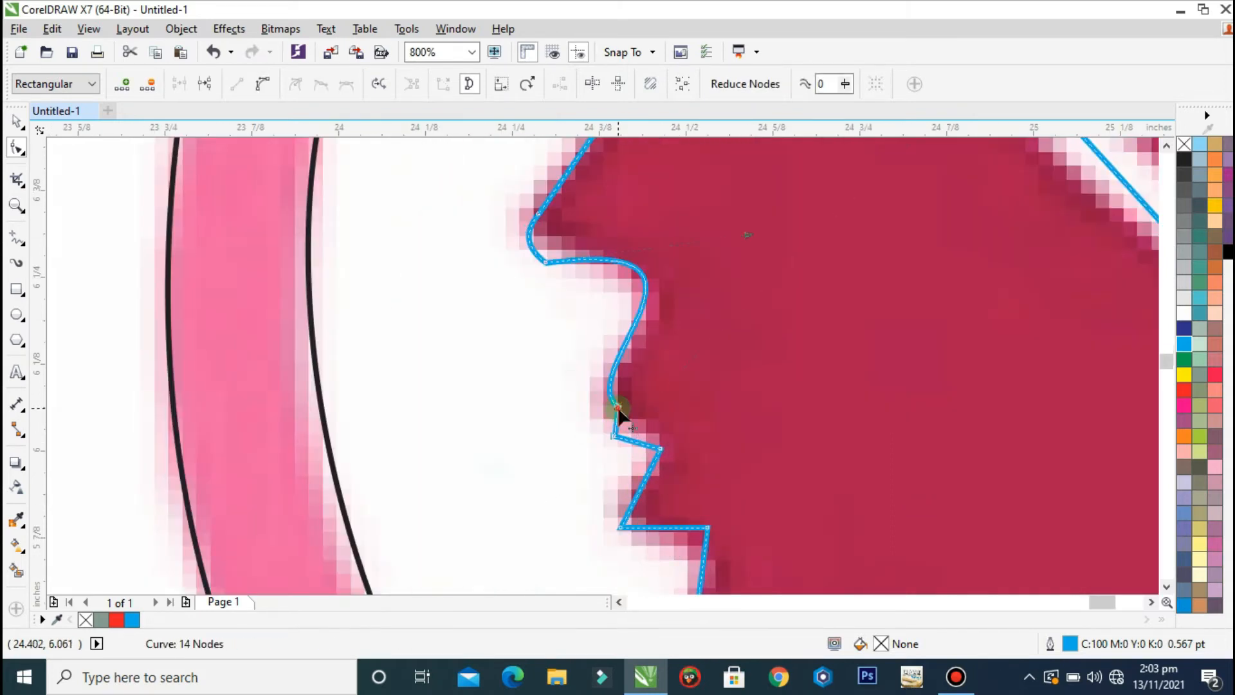
double_click(617, 407)
double_click(625, 374)
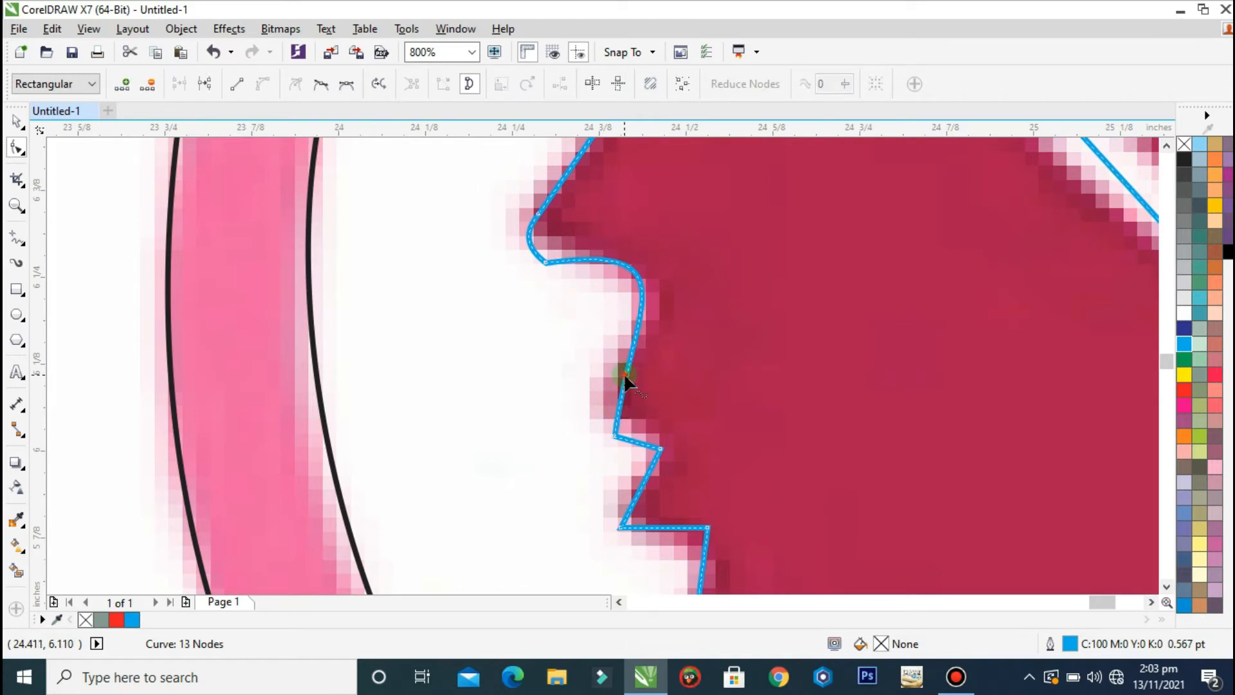
drag(625, 374, 608, 367)
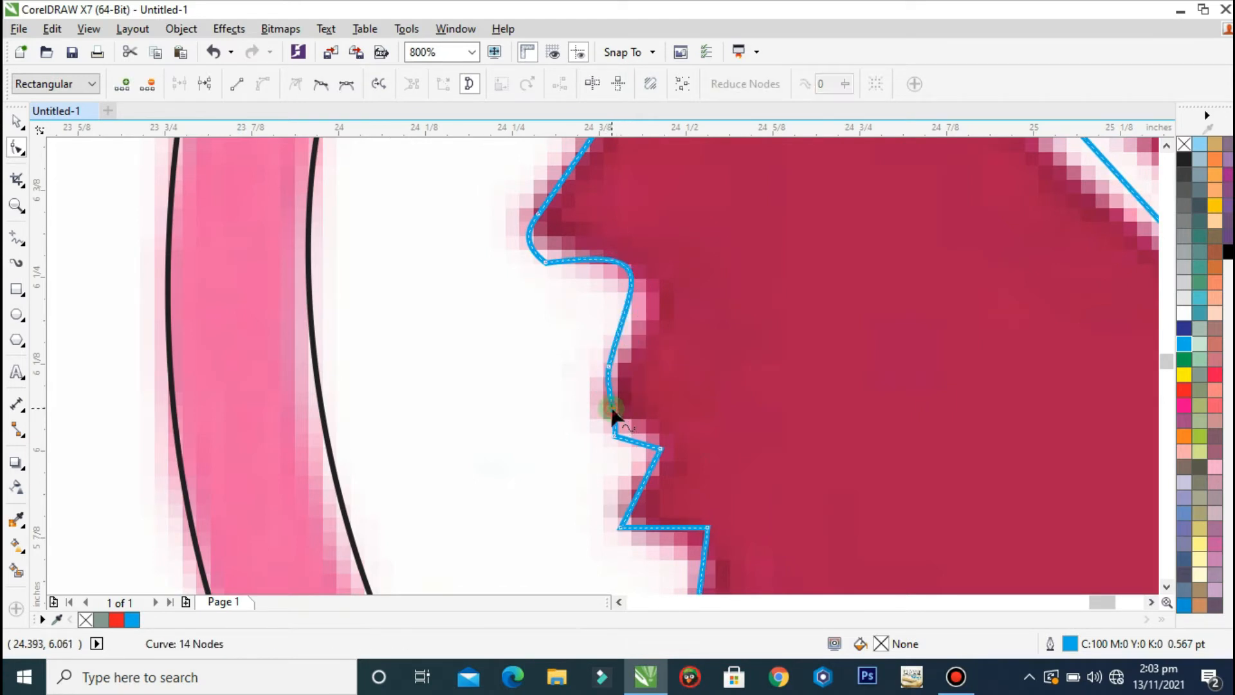
Step: Bend the upper-lip segment outward and the hollow beneath the nose inward to match the bitmap profile
right_click(612, 413)
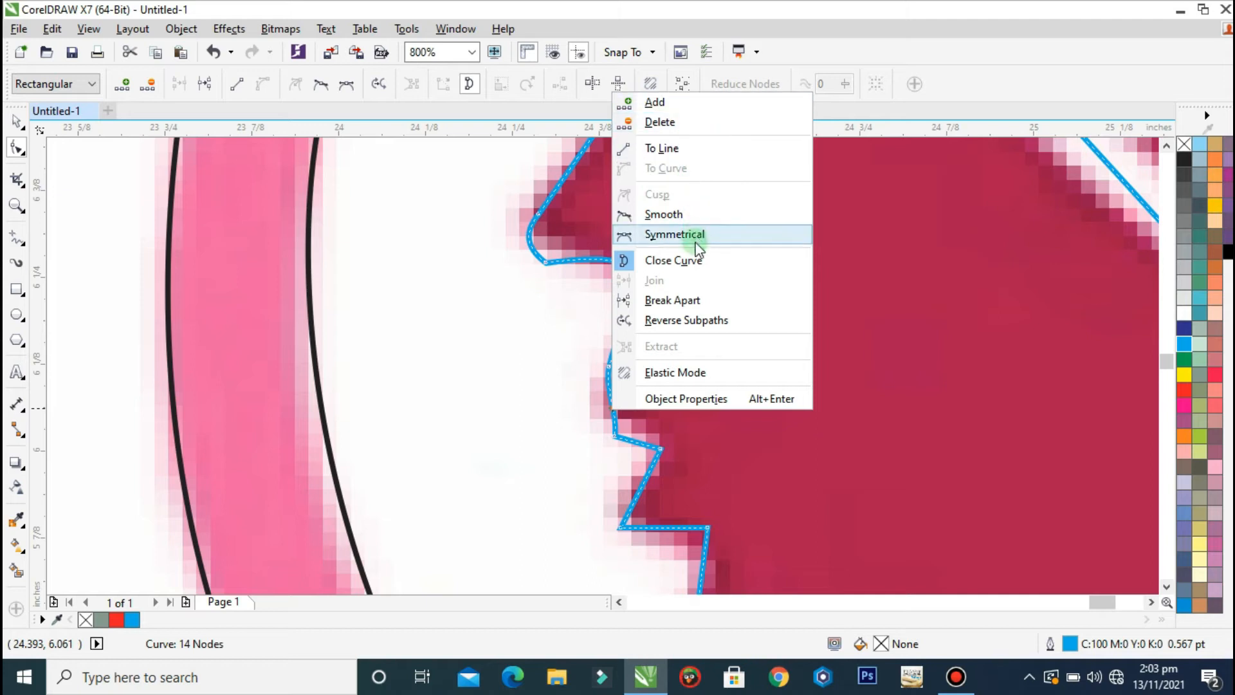
click(609, 405)
drag(609, 405, 592, 408)
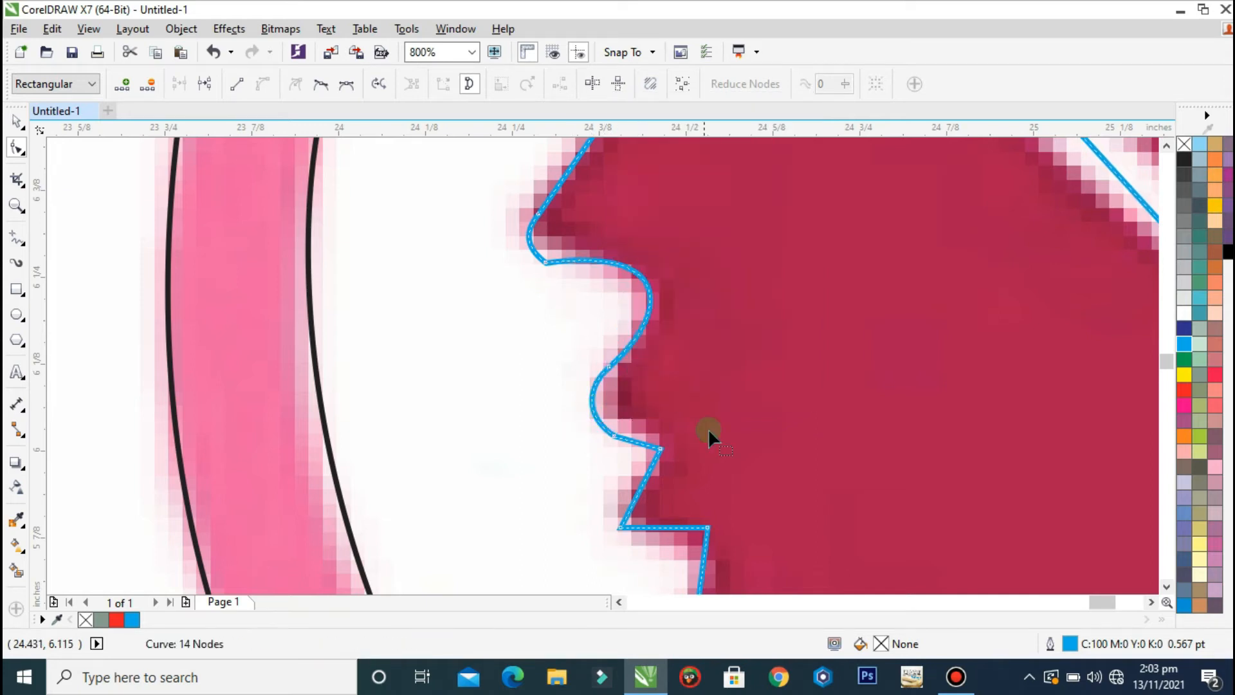
Step: Convert the lower lip's front and underside segments to curves and bend both outward around the lip
right_click(641, 481)
click(707, 244)
drag(640, 495, 661, 534)
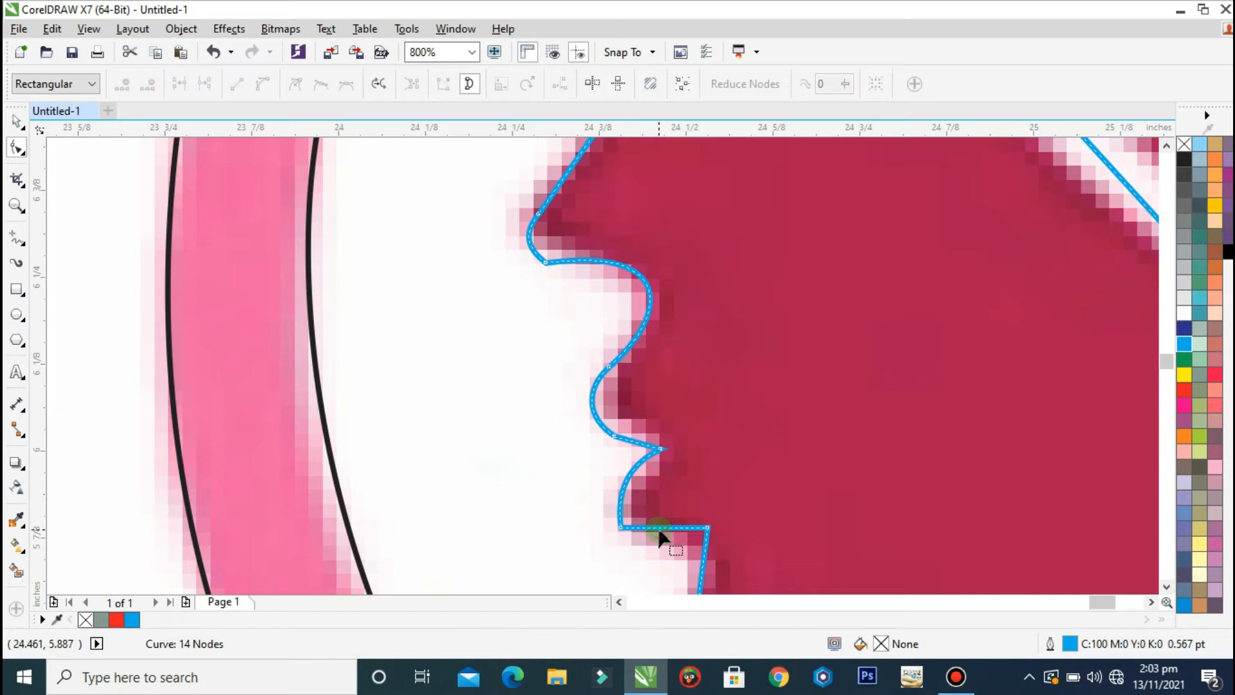
right_click(662, 530)
click(747, 285)
drag(669, 534, 681, 469)
Step: Convert the segment between the lower lip and chin to a curve and bend it outward around the front of the chin
scroll(682, 470, down, 1)
scroll(681, 475, down, 1)
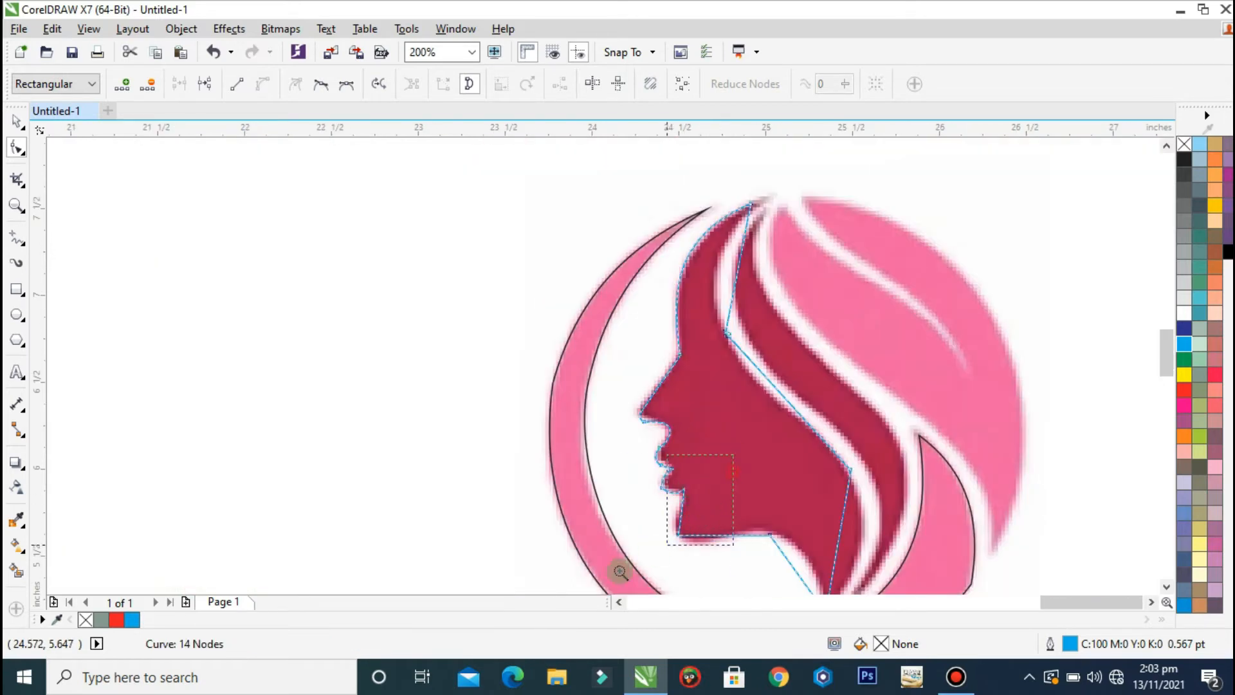
scroll(669, 509, up, 2)
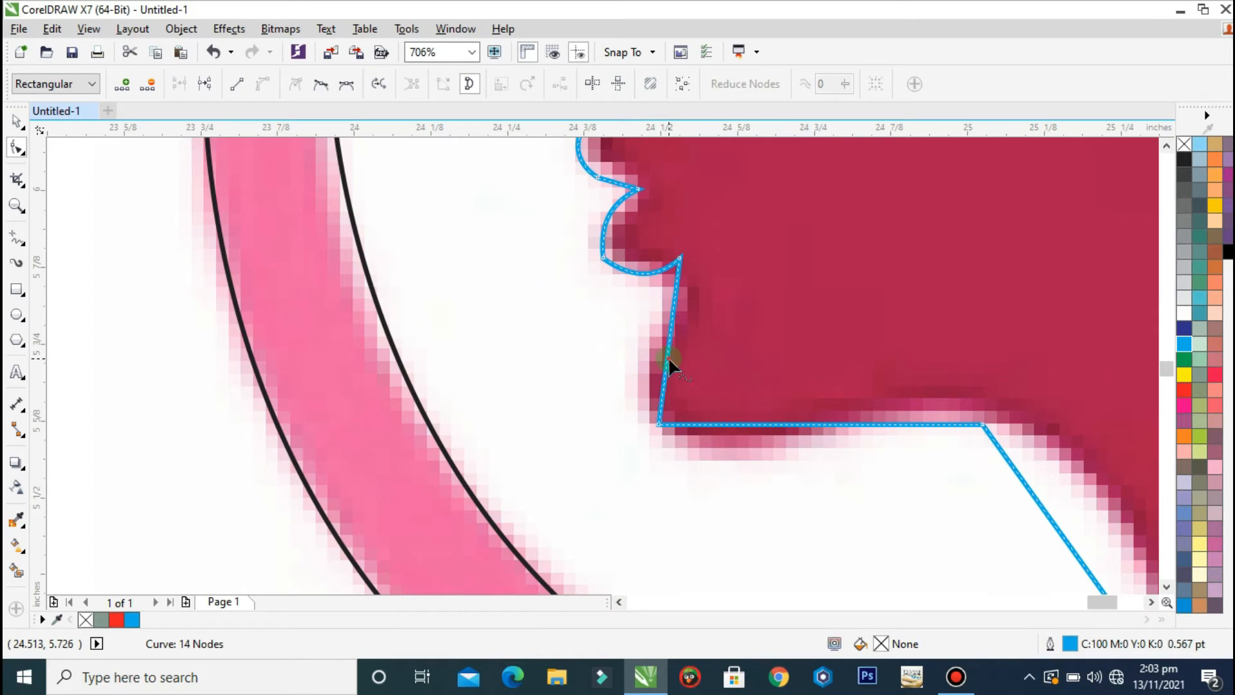
right_click(669, 357)
click(775, 123)
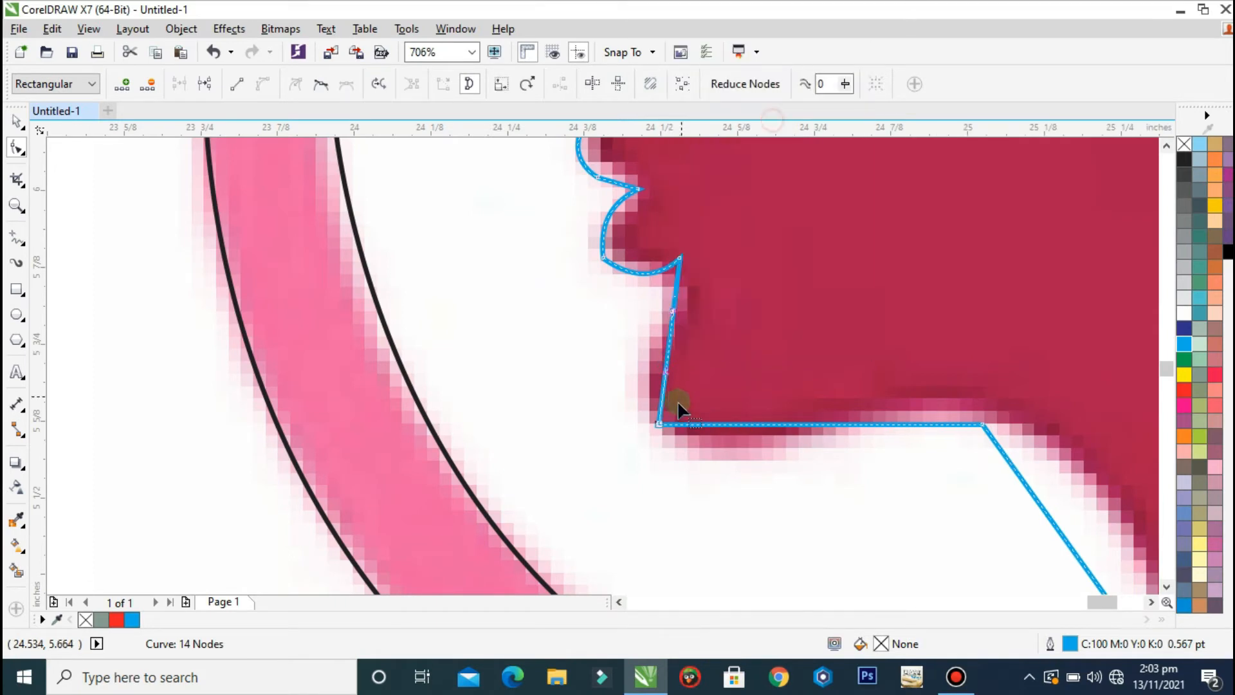
drag(662, 384, 643, 394)
Step: Convert the jaw's underside segment to a curve and shape it downward around the chin and upward beneath the jaw
right_click(731, 422)
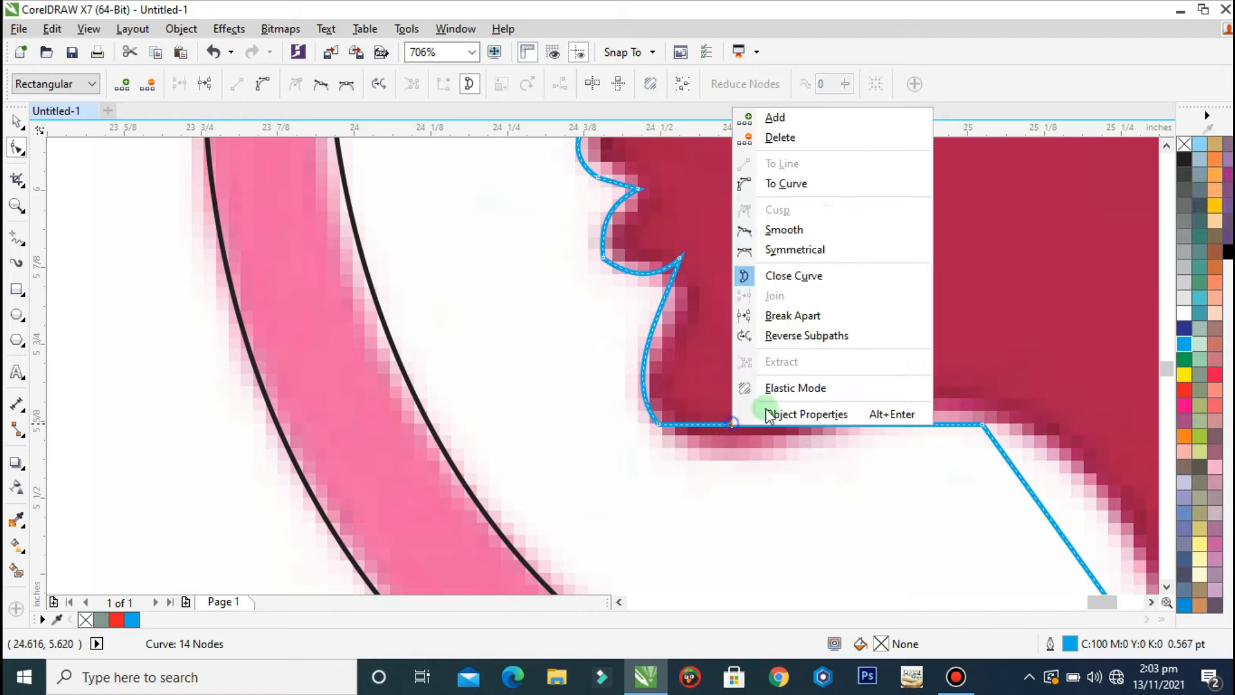
click(829, 190)
drag(780, 428, 765, 458)
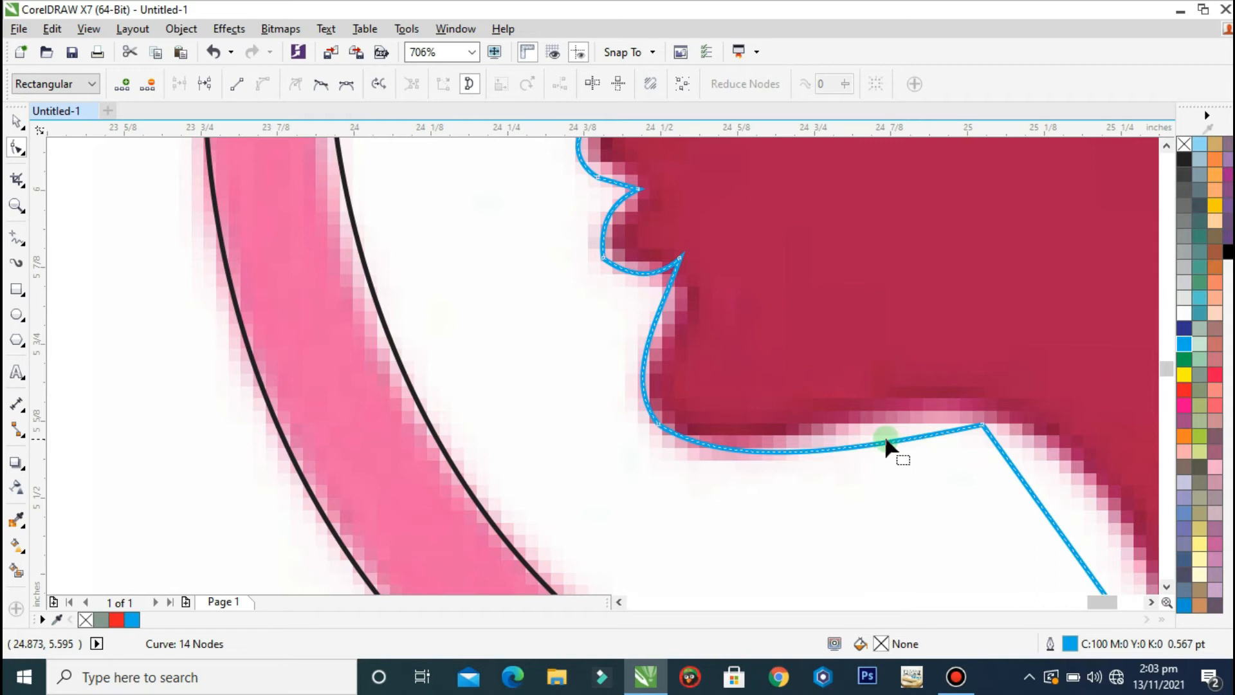
click(864, 458)
drag(853, 451, 857, 389)
drag(725, 470, 752, 500)
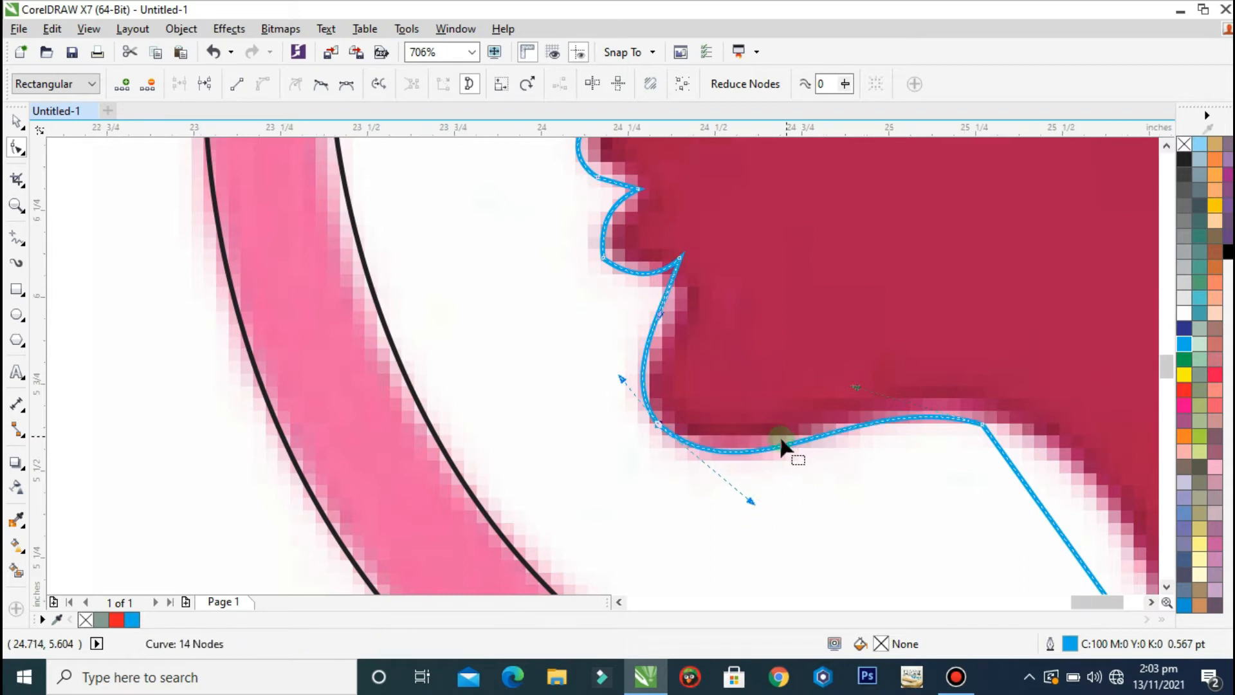
Step: Reposition the node at the notch beneath the lower lip and adjust the adjoining handles to round the corner
scroll(782, 444, down, 2)
scroll(721, 345, up, 2)
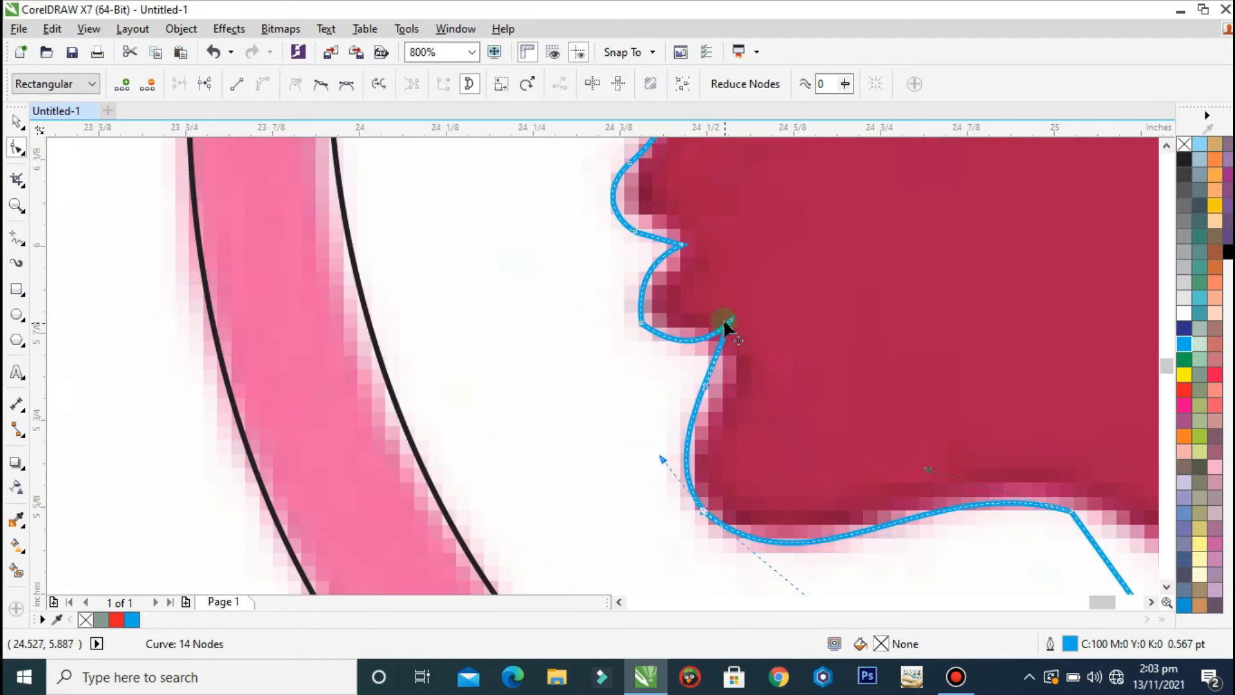
drag(728, 323, 730, 331)
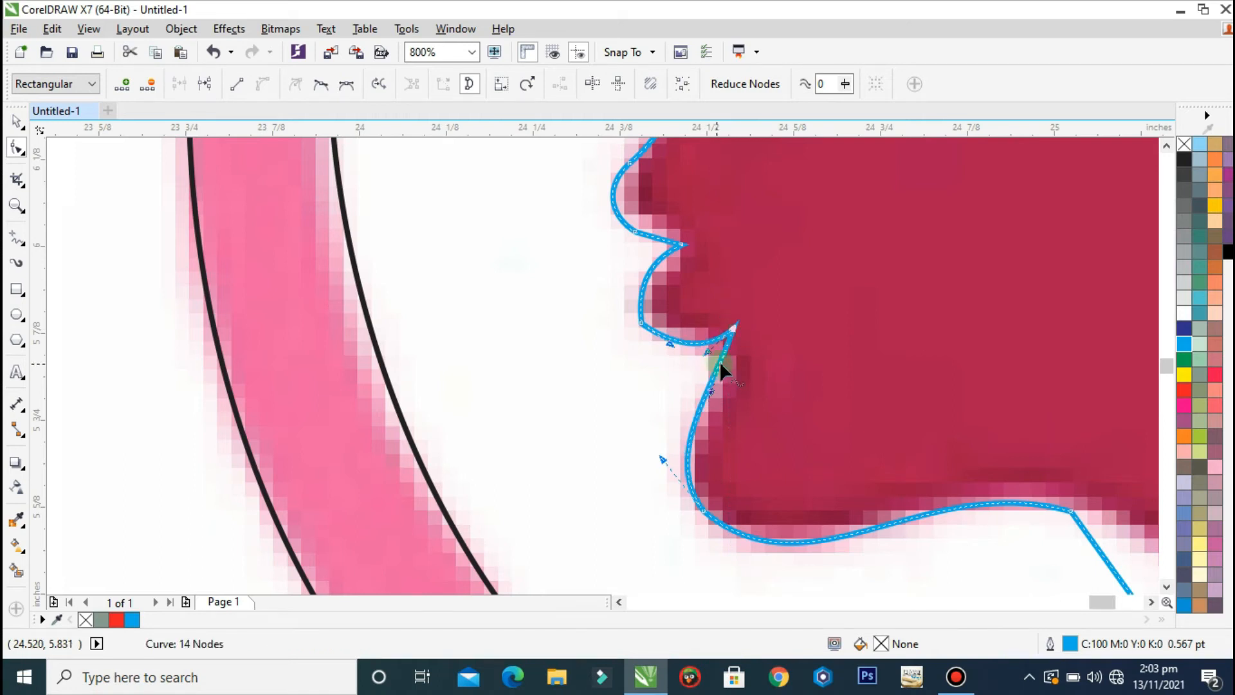
drag(721, 354, 786, 318)
scroll(733, 336, up, 4)
double_click(728, 302)
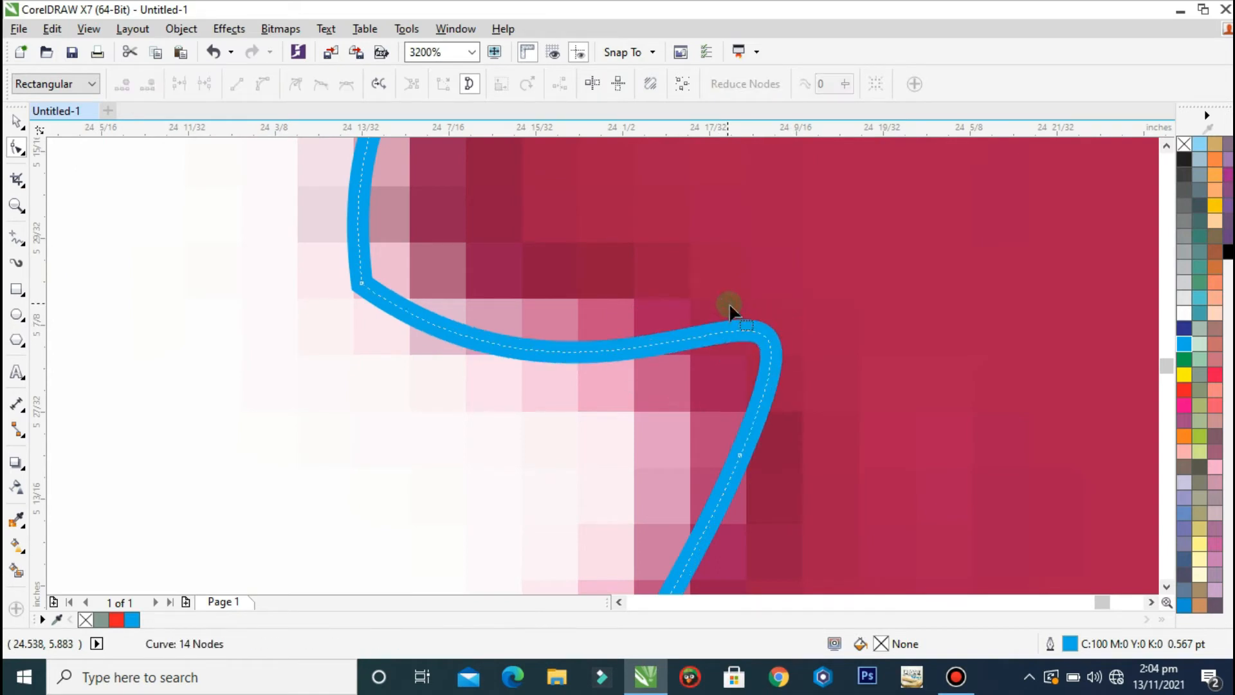
click(738, 312)
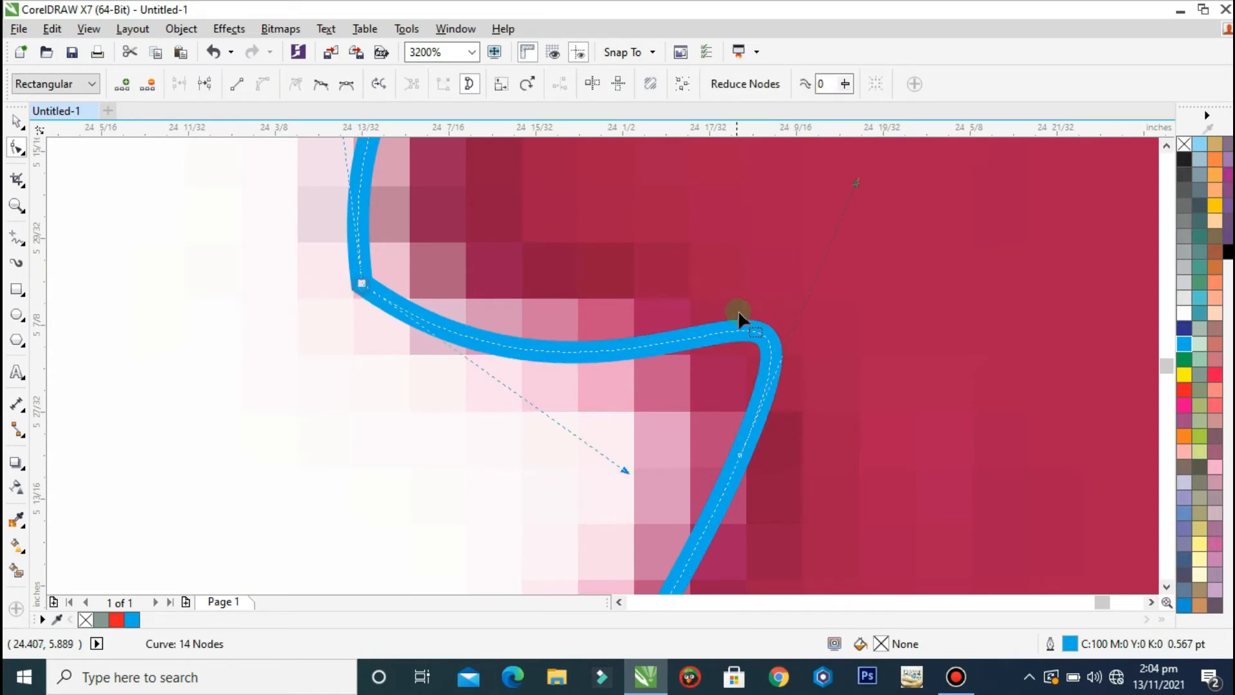
drag(854, 185, 820, 225)
scroll(675, 320, down, 3)
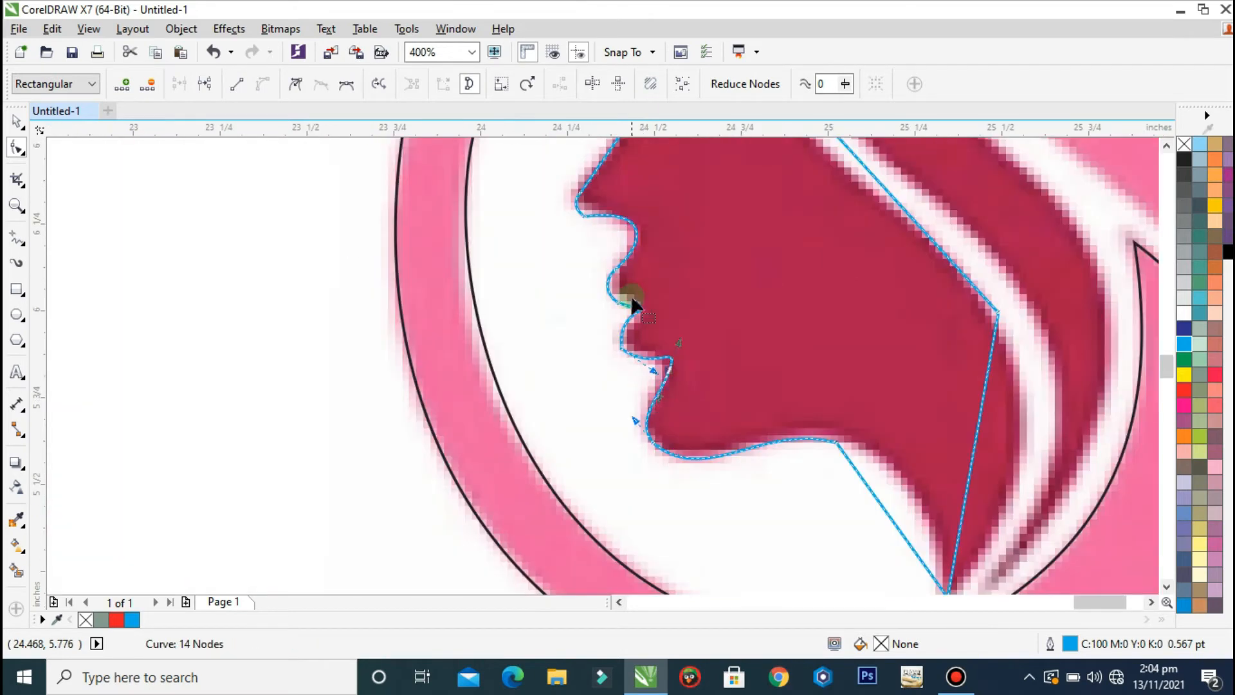
scroll(639, 297, up, 1)
click(612, 401)
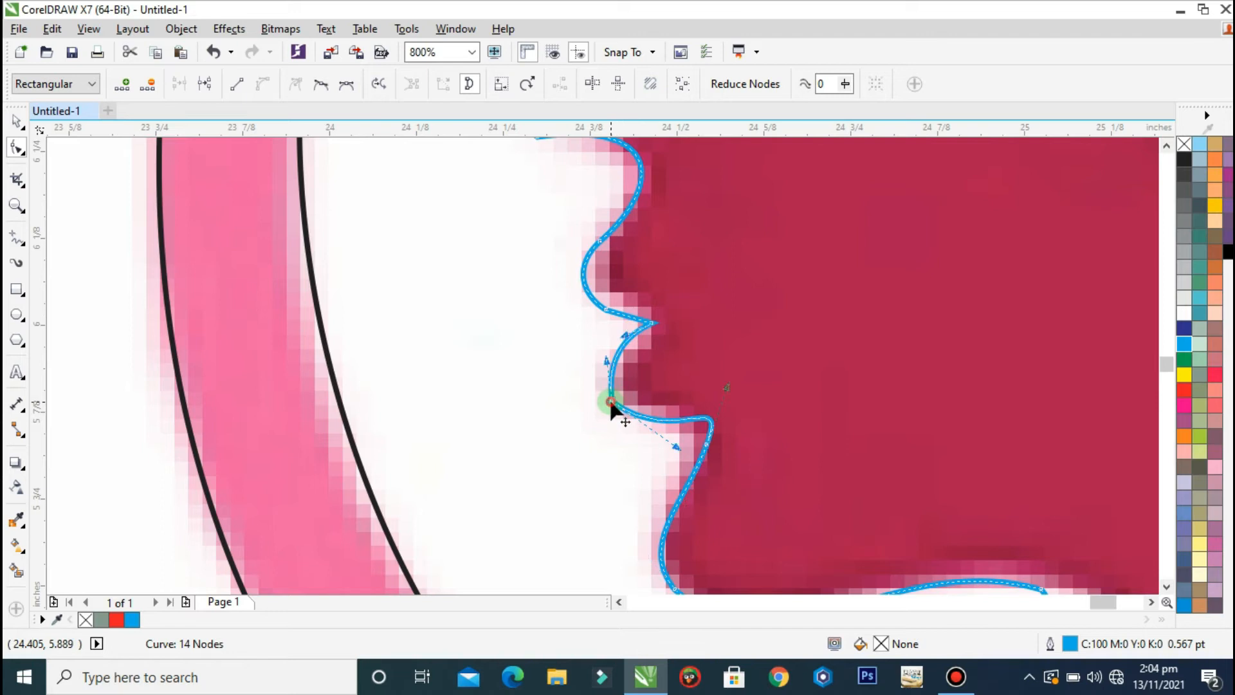
double_click(611, 402)
key(ctrl+z)
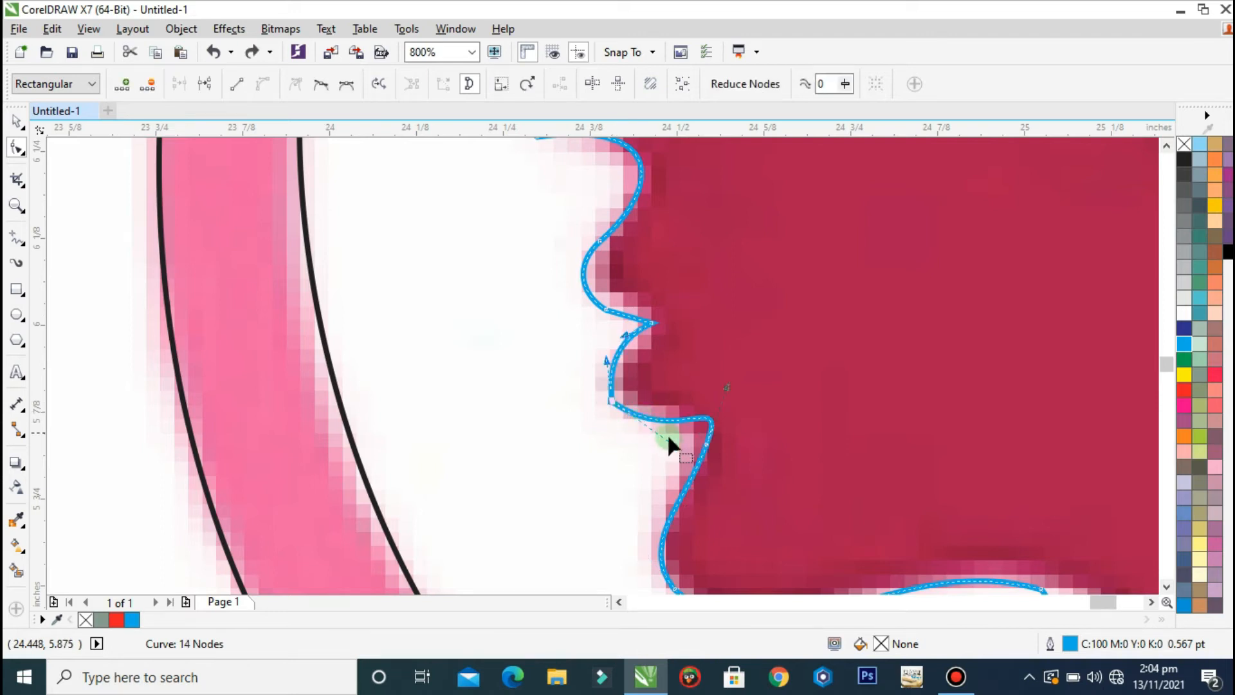
Step: Fine-tune the curve handle of the lower lip's front node to fit the lip's underside
drag(675, 446, 683, 453)
scroll(508, 360, down, 1)
scroll(548, 272, down, 1)
Step: Curve the nose-bridge segment along the bitmap, delete the extra node near the nose tip, and nudge the node where the nose meets the forehead
scroll(538, 264, up, 1)
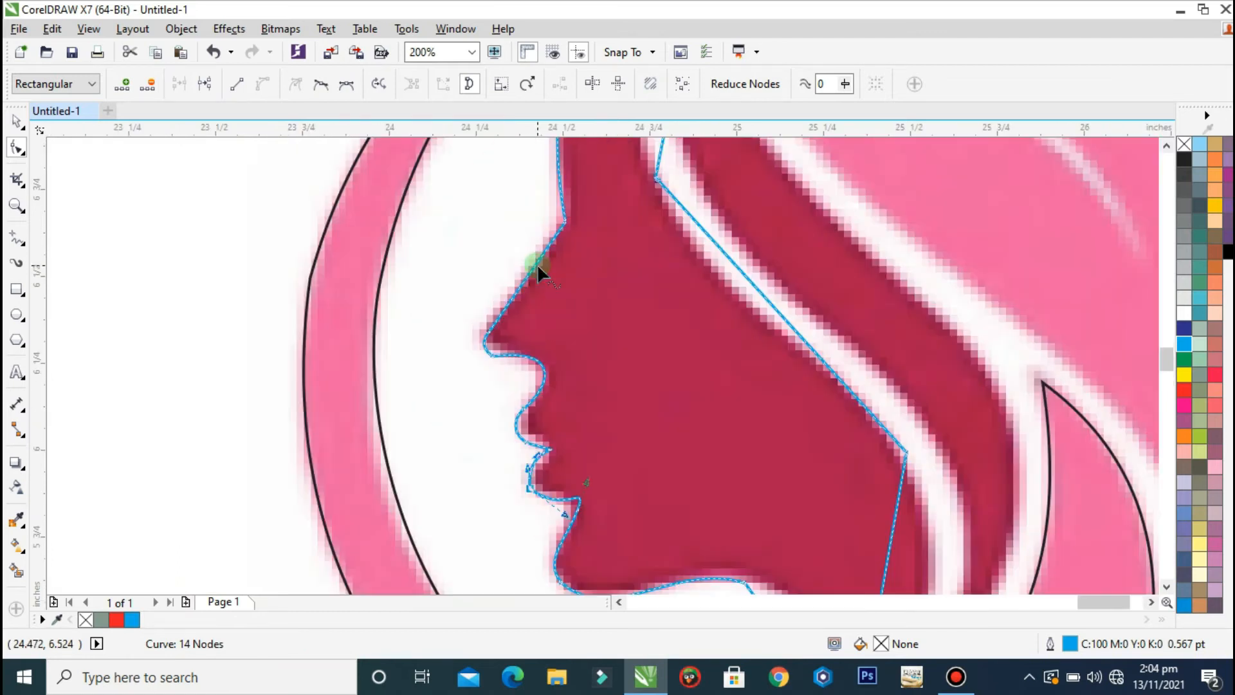
click(524, 278)
right_click(524, 278)
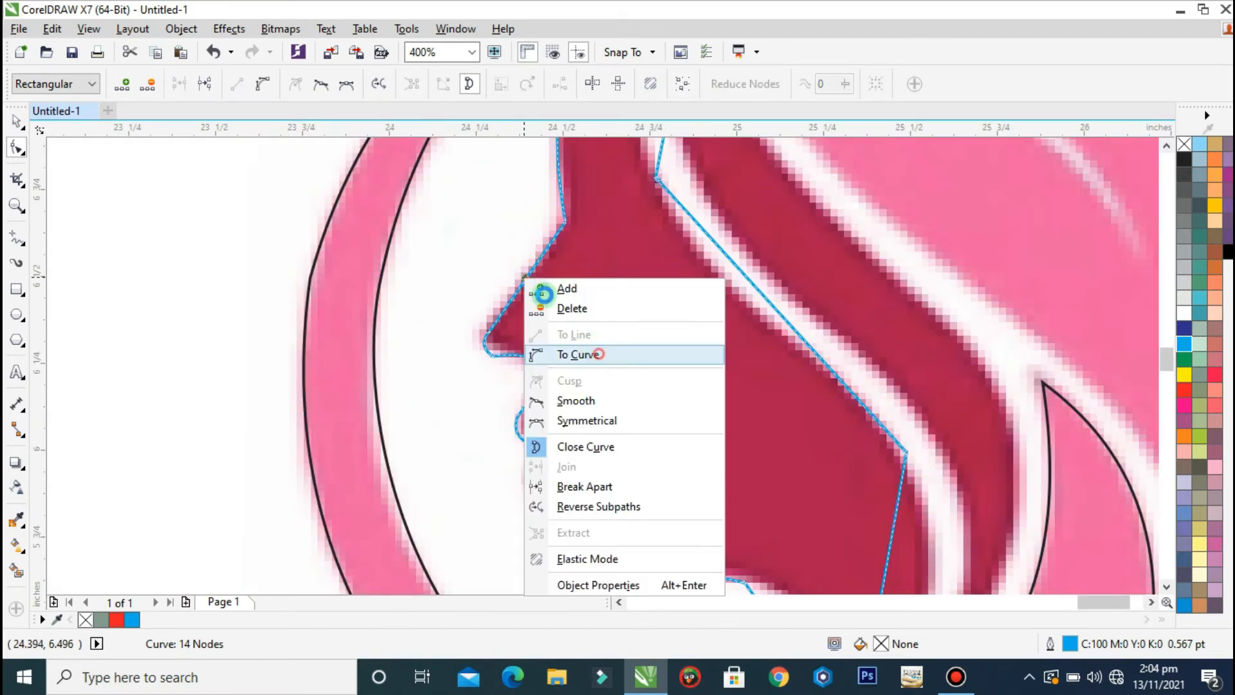
click(588, 351)
drag(520, 281, 486, 336)
key(Delete)
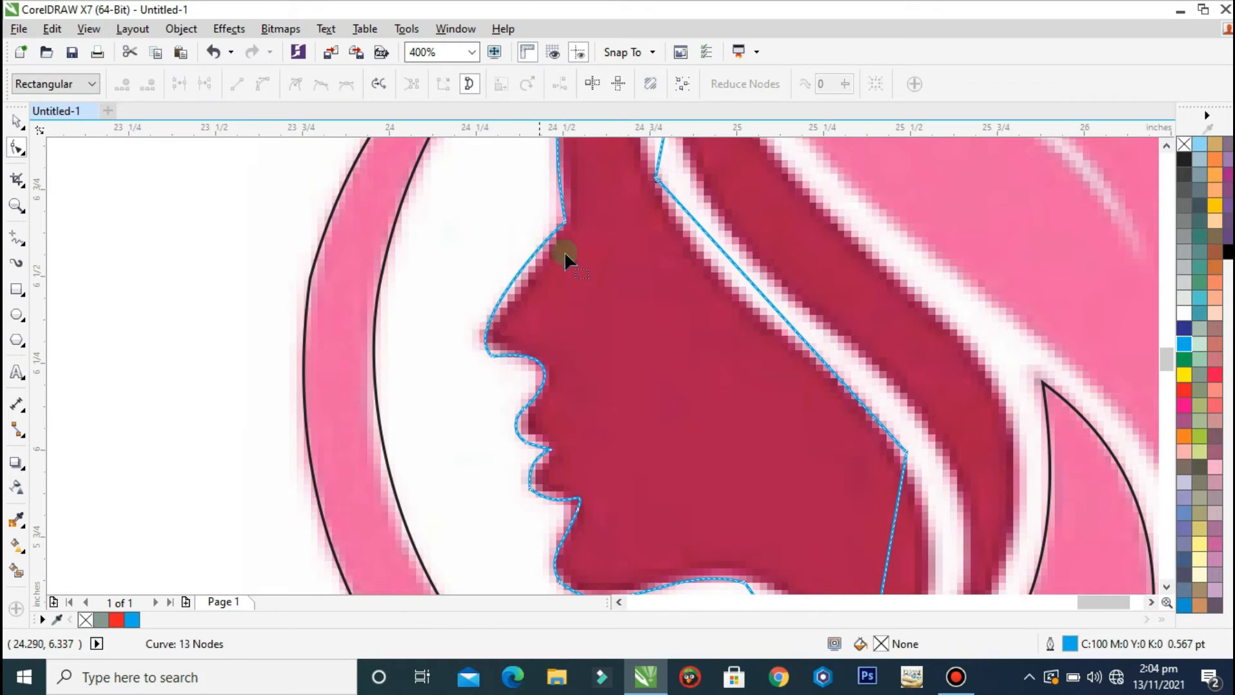
drag(561, 220, 566, 230)
Step: Convert the front neck segment to a curve and bend it inward to follow the neck down to its tip
scroll(561, 309, down, 1)
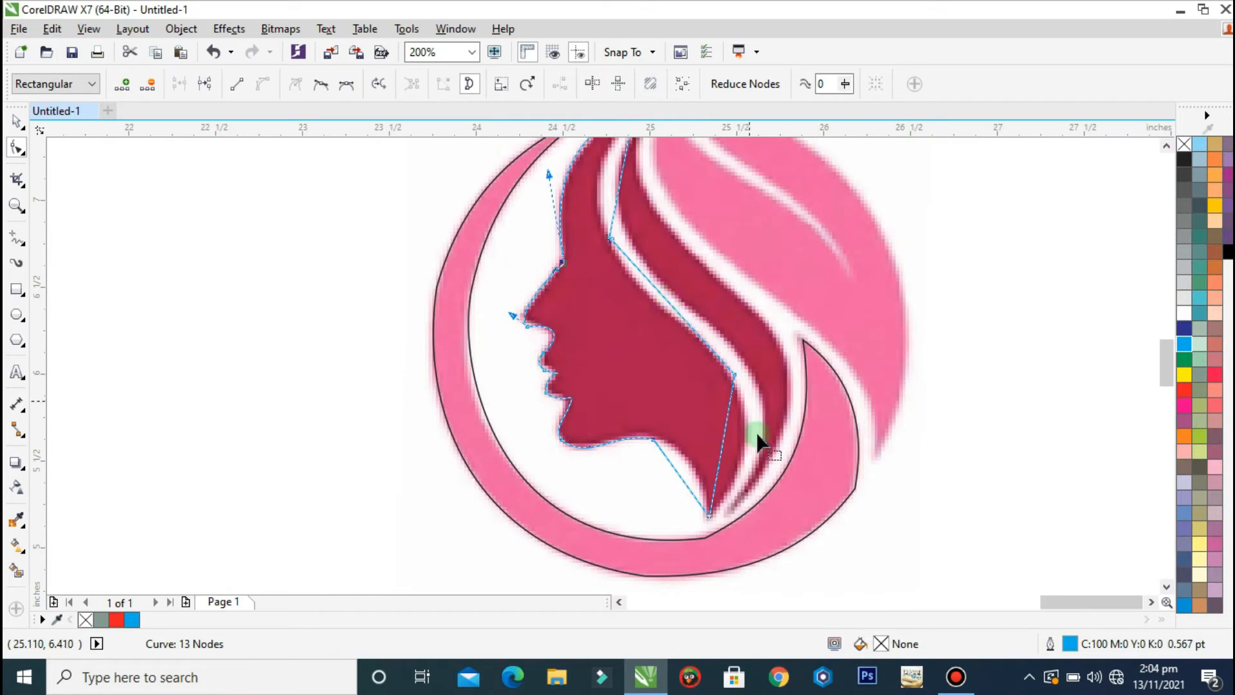
scroll(707, 481, up, 1)
click(677, 504)
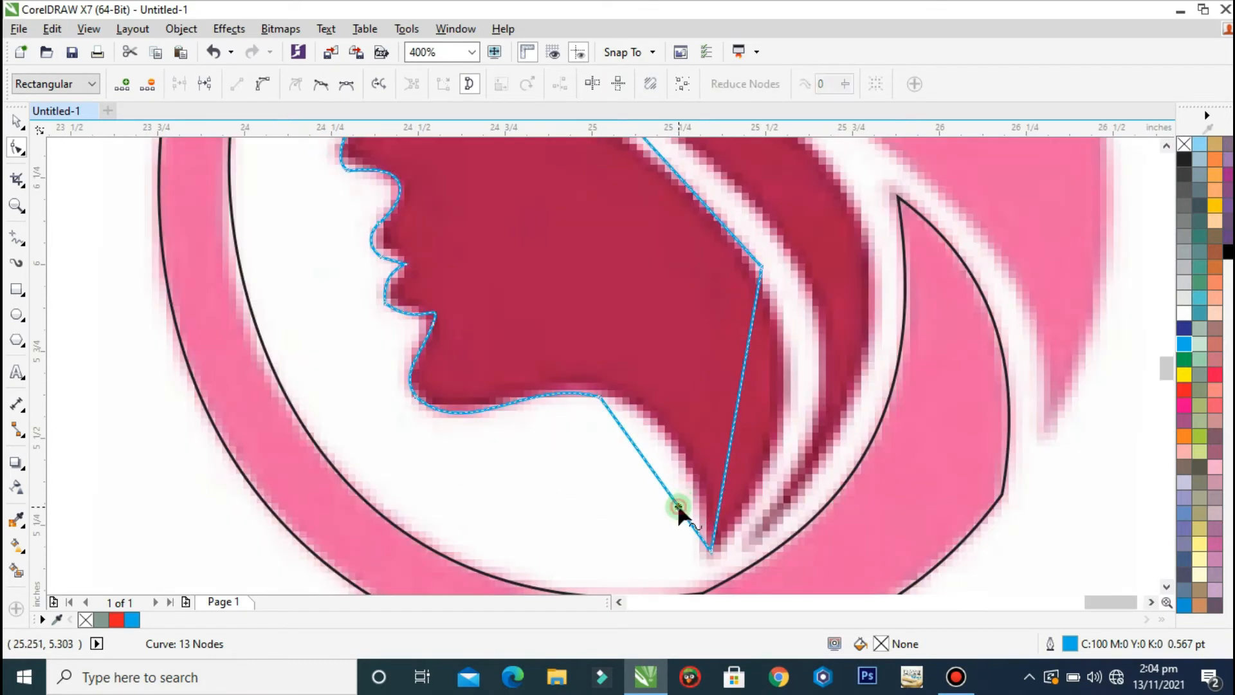
right_click(677, 504)
click(759, 266)
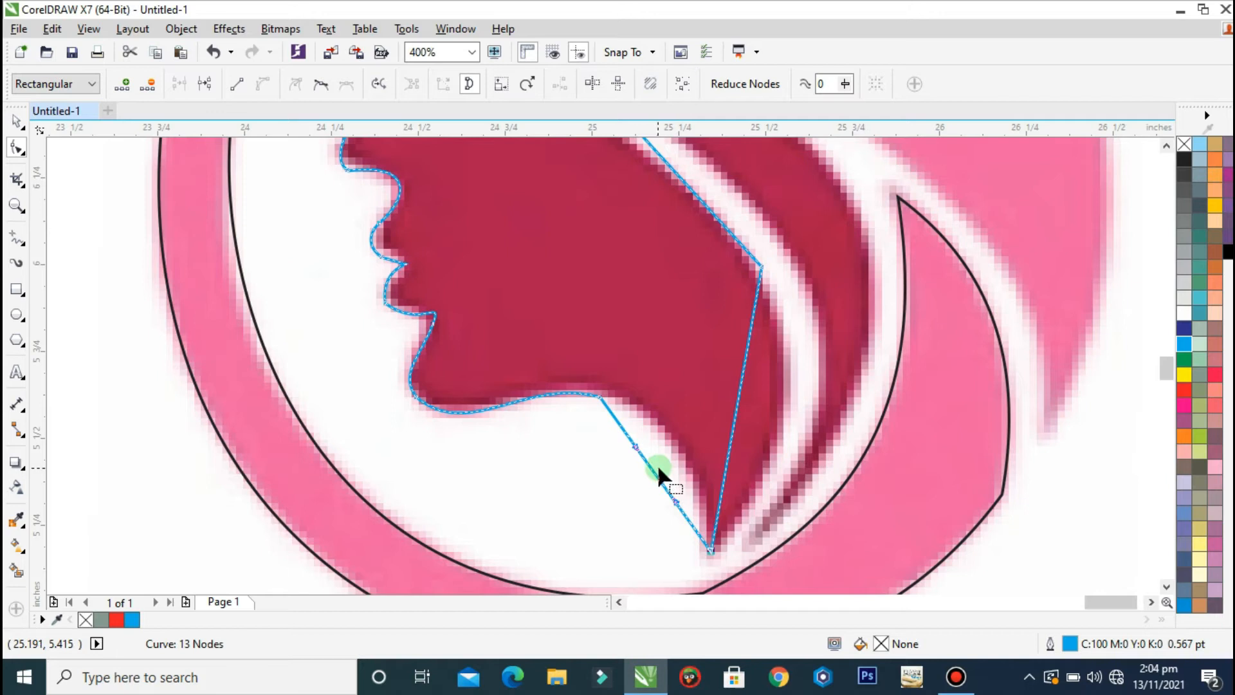
drag(657, 472, 738, 422)
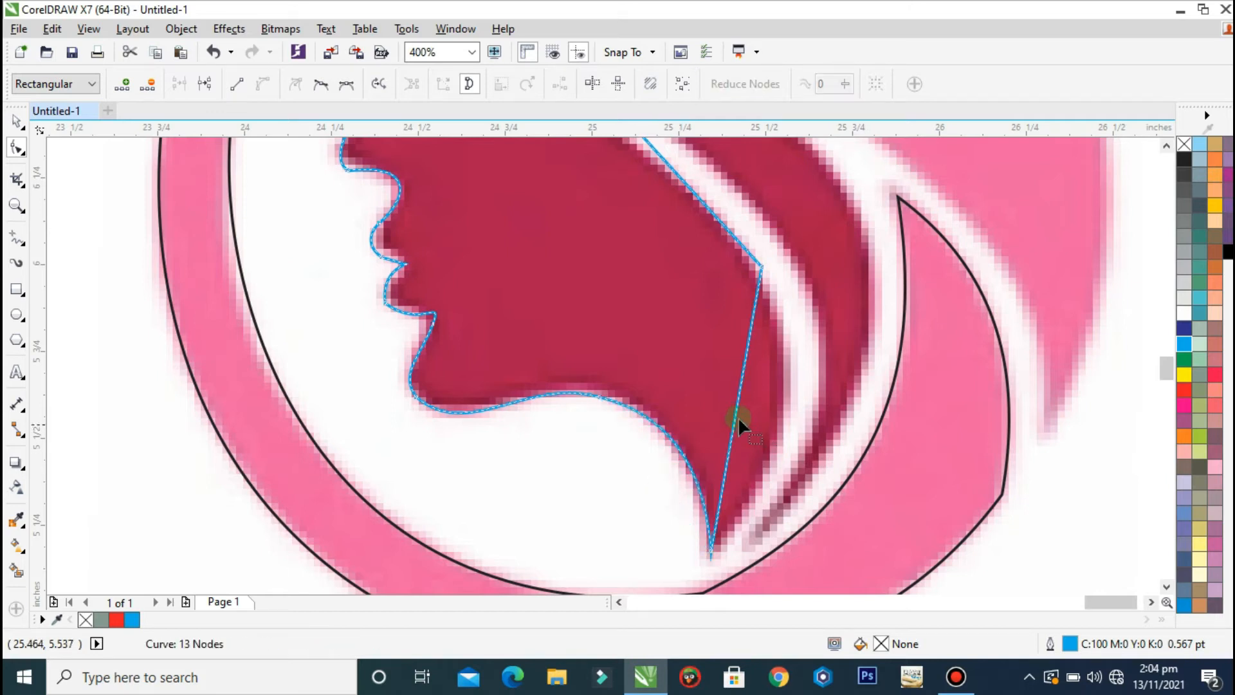
Step: Convert the back neck segment to a curve and bend it outward along the dark red edge
right_click(736, 411)
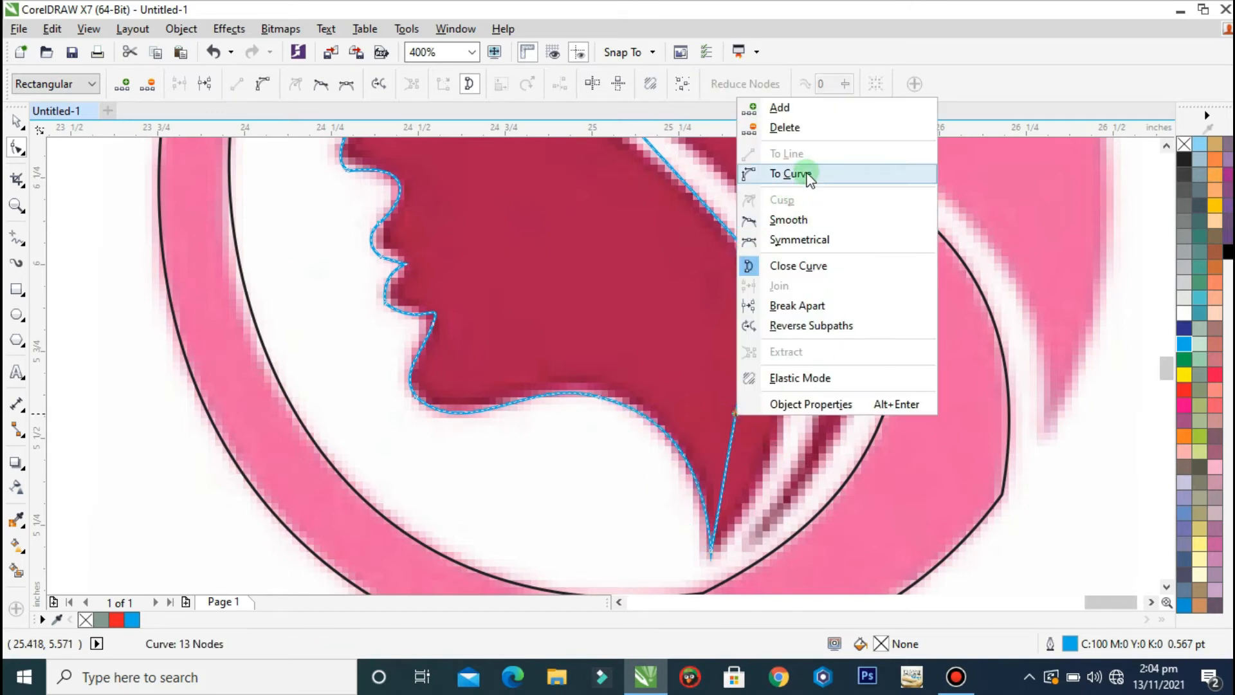
click(804, 171)
drag(739, 395, 779, 420)
Step: Convert the long diagonal segment behind the face to a curve and bend it along the white gap beside the hair
scroll(684, 426, down, 1)
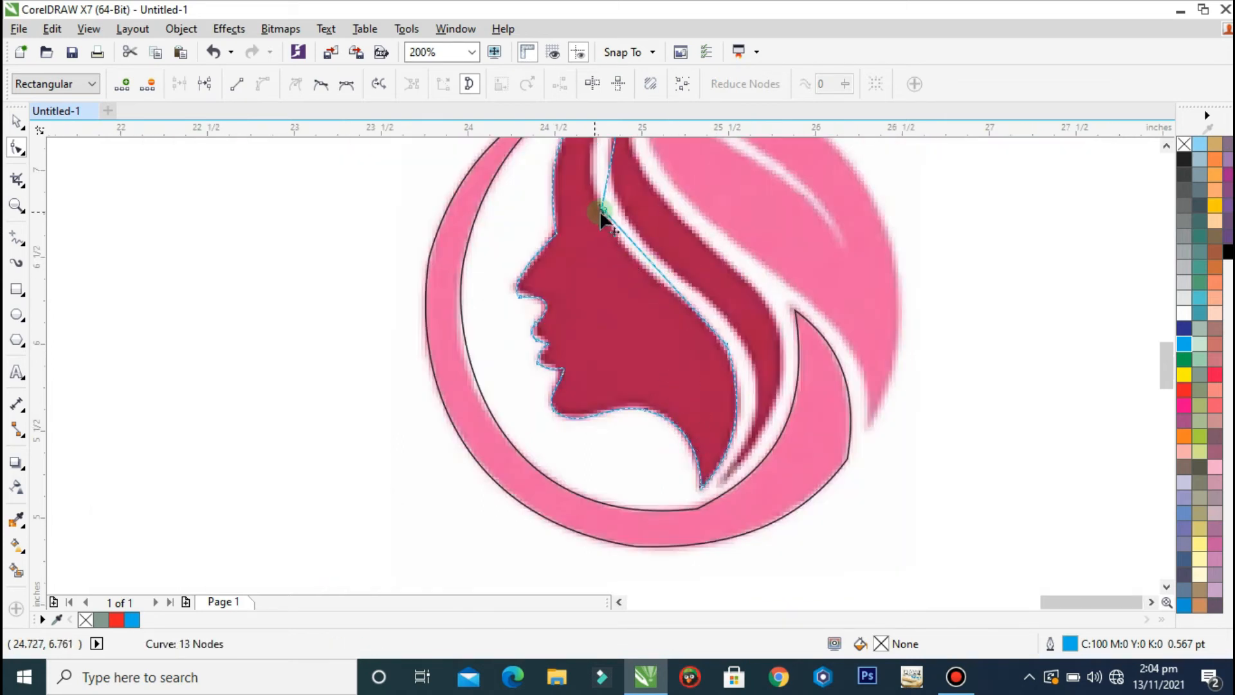
scroll(701, 315, up, 1)
click(699, 314)
right_click(697, 315)
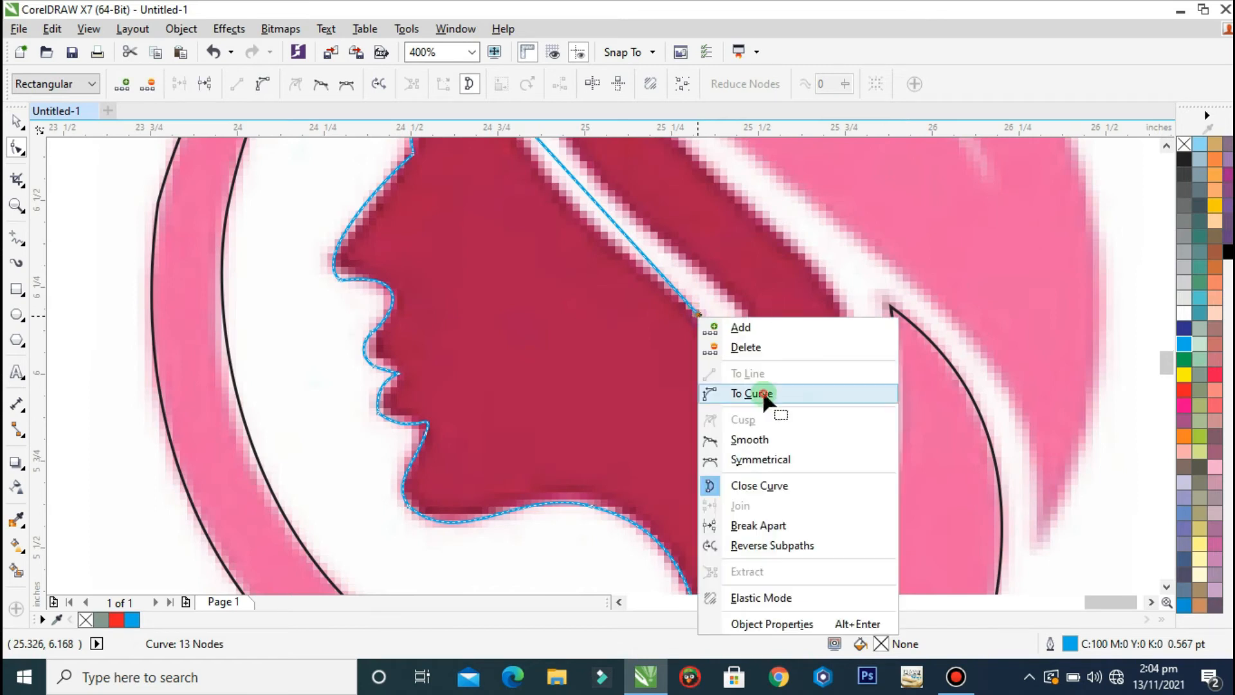
click(765, 394)
drag(586, 191, 545, 234)
Step: Convert the segment rising to the top of the forehead to a curve and bend it toward the face along the white gap
scroll(679, 398, down, 2)
scroll(638, 293, up, 1)
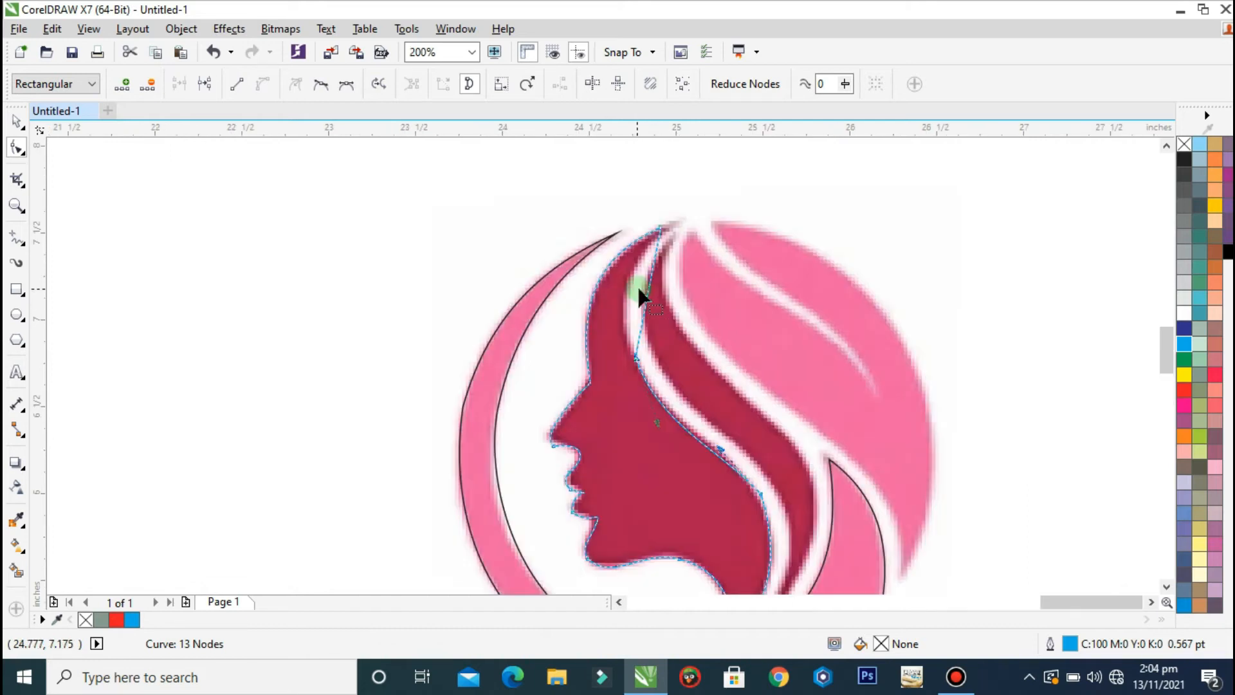
right_click(645, 297)
click(731, 375)
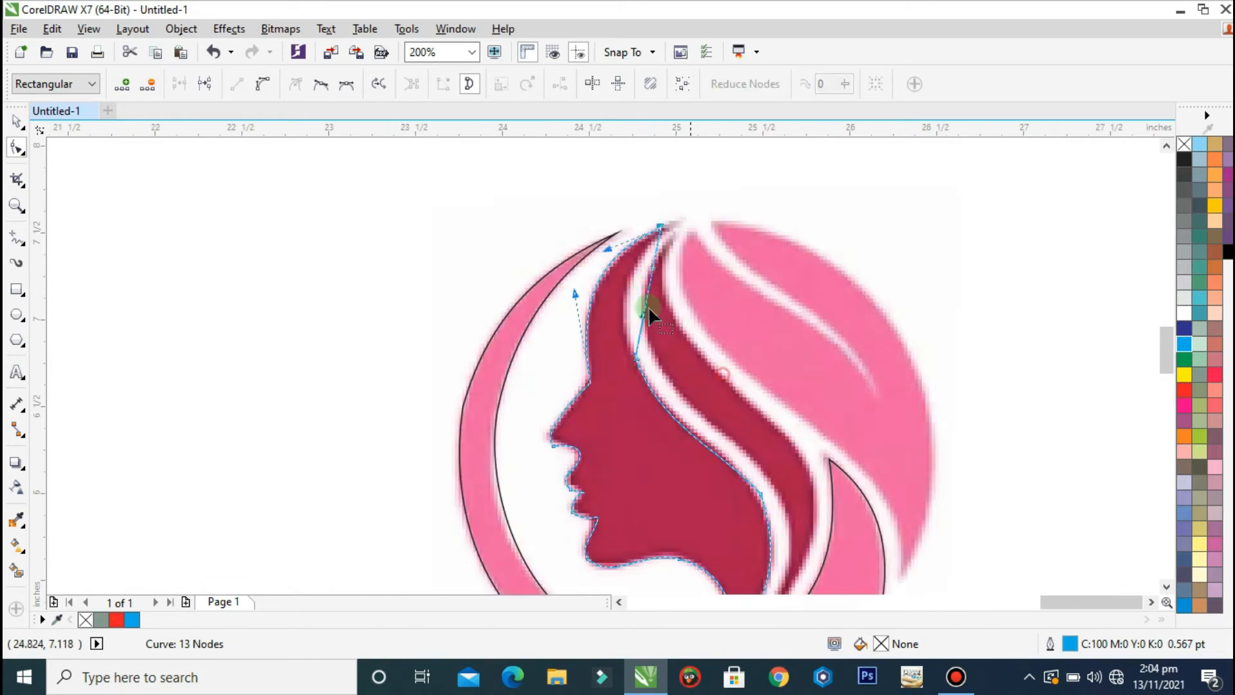
scroll(647, 304, up, 1)
drag(642, 299, 606, 287)
scroll(652, 254, down, 1)
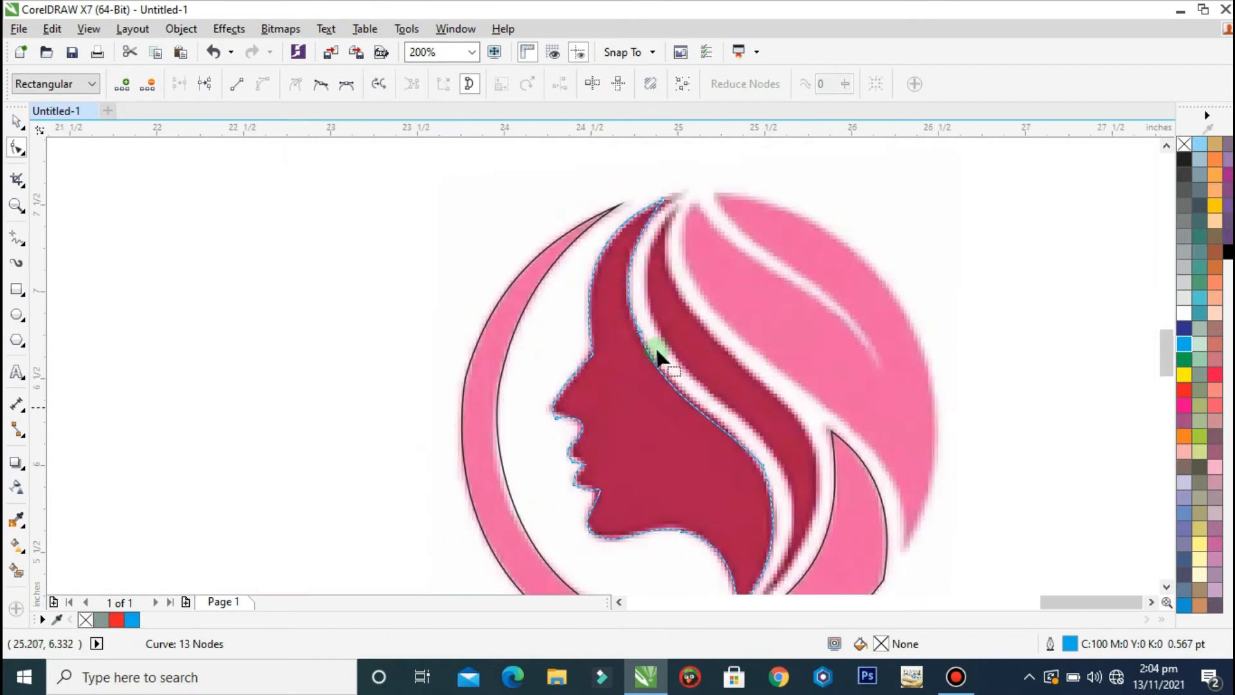
Step: Trace the inner edge of the dark red hair strand with straight Freehand segments from its top to its lower tip
scroll(681, 244, down, 1)
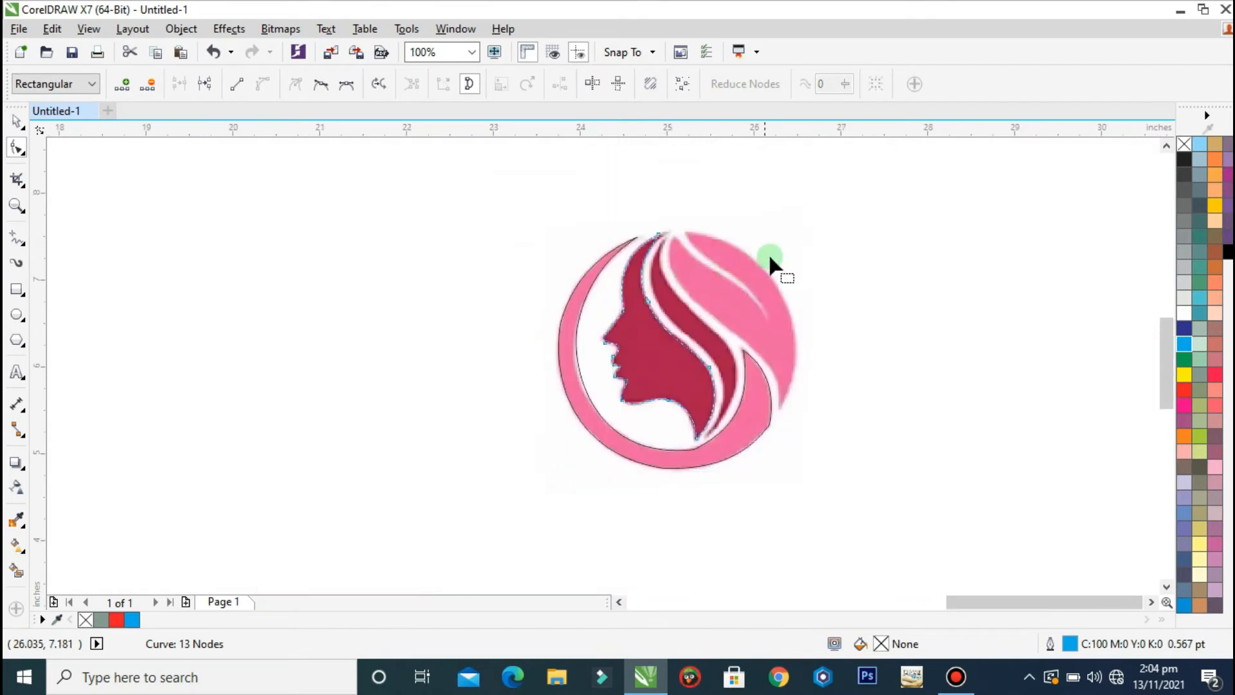
drag(802, 202, 576, 515)
drag(427, 493, 848, 167)
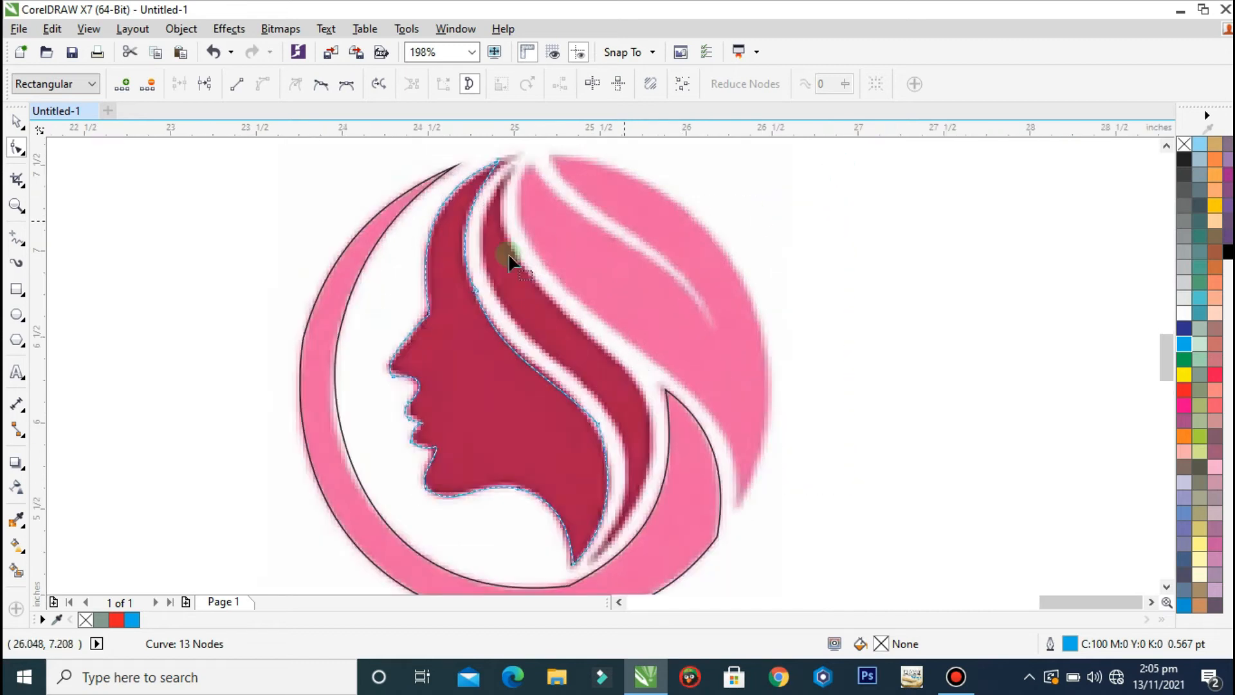
click(16, 238)
click(509, 172)
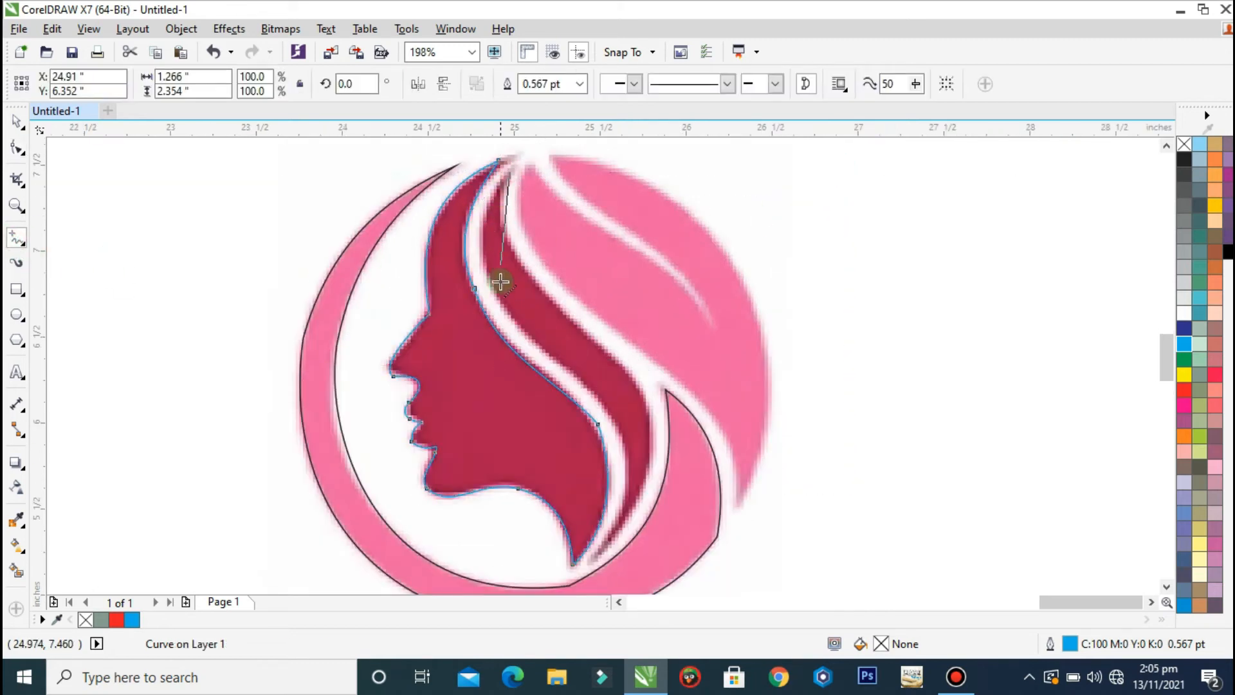
double_click(500, 308)
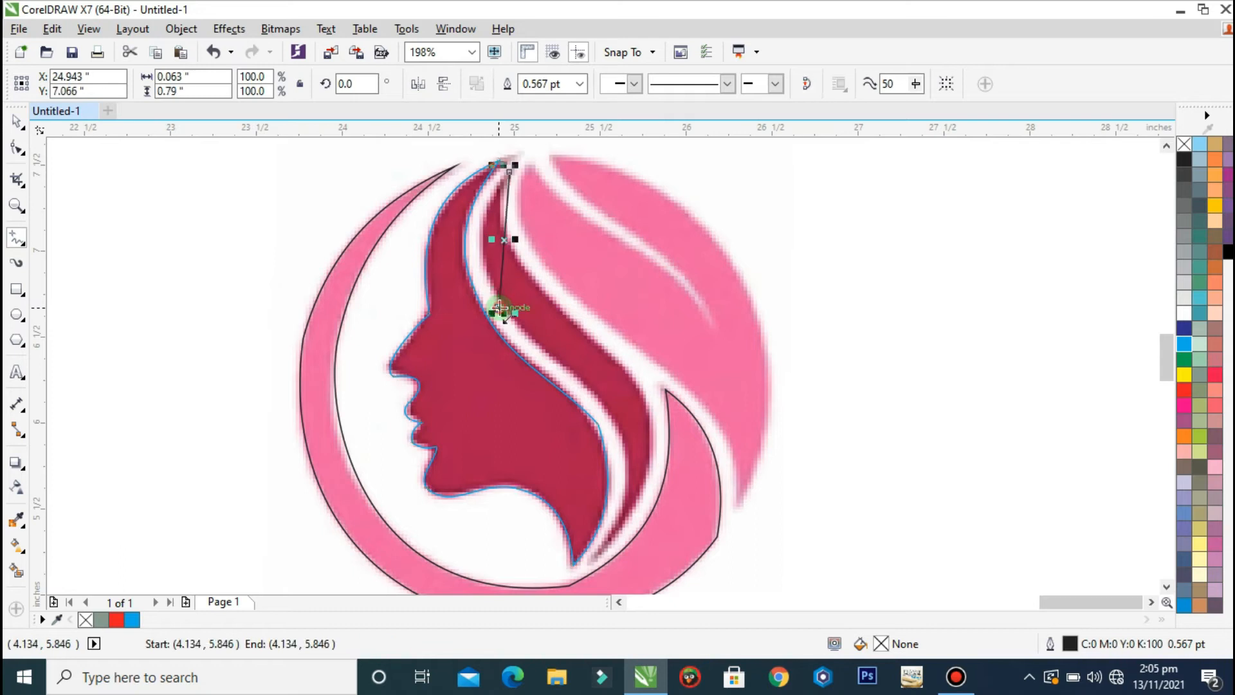
click(617, 422)
click(623, 460)
click(590, 564)
click(590, 564)
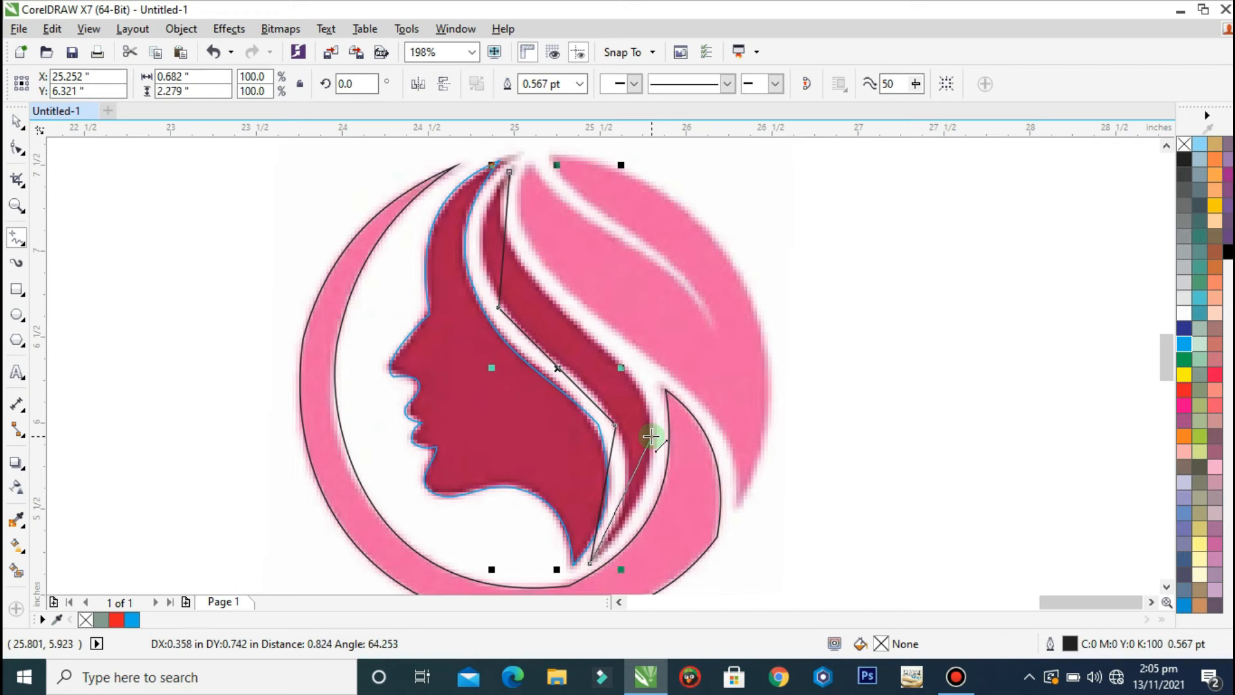
Step: Close the hair strand's path along its outer edge back to the starting point and colour its outline cyan
double_click(651, 437)
double_click(533, 281)
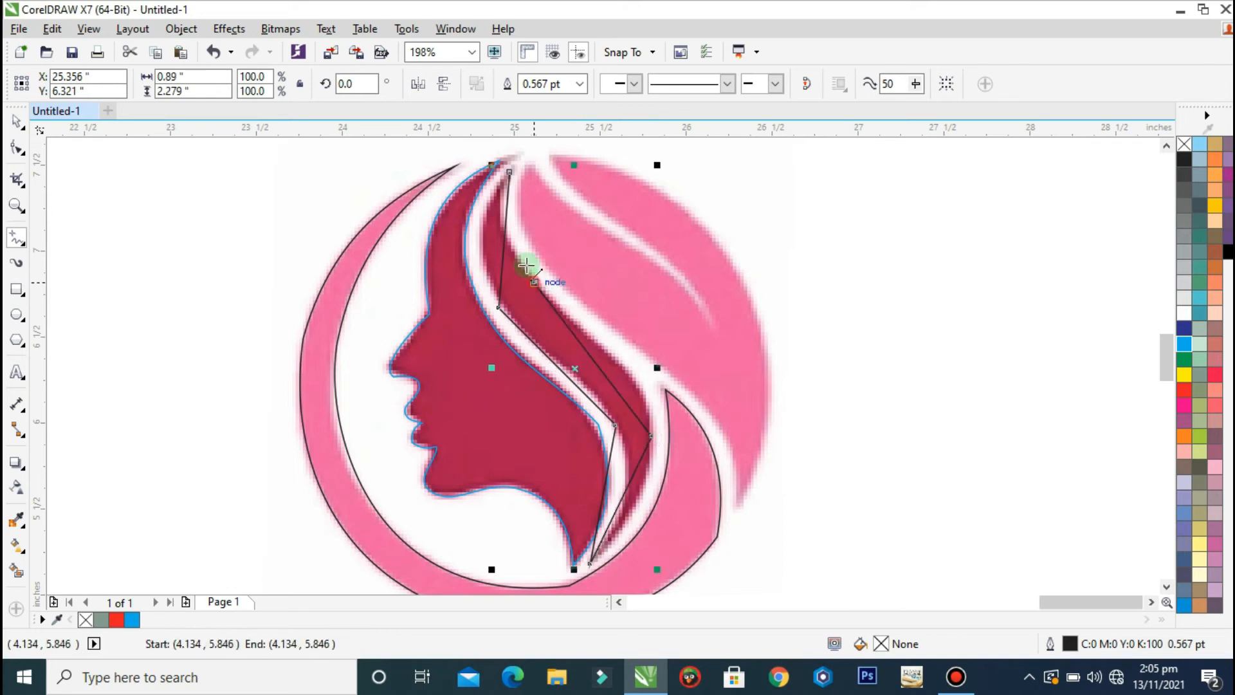
click(509, 172)
right_click(1184, 344)
Step: Convert the upper inner segment of the dark red hair strand to a curve and bend it along the white gap beside the face
scroll(504, 240, up, 2)
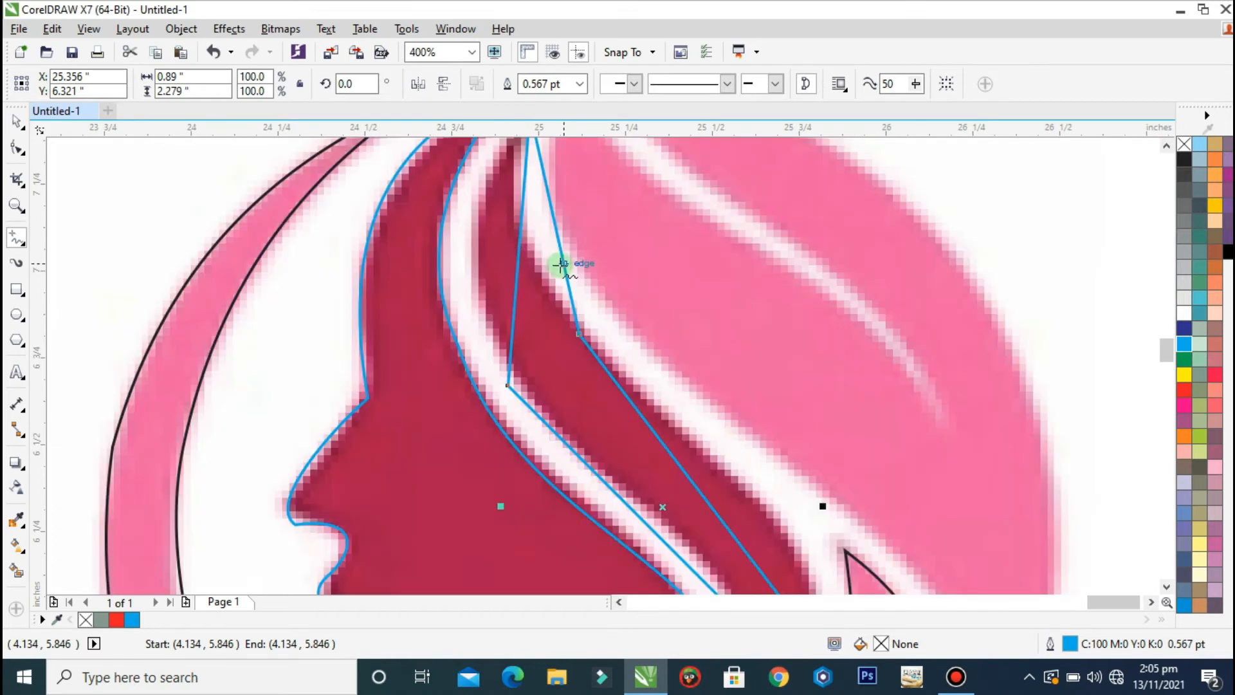
scroll(554, 272, down, 2)
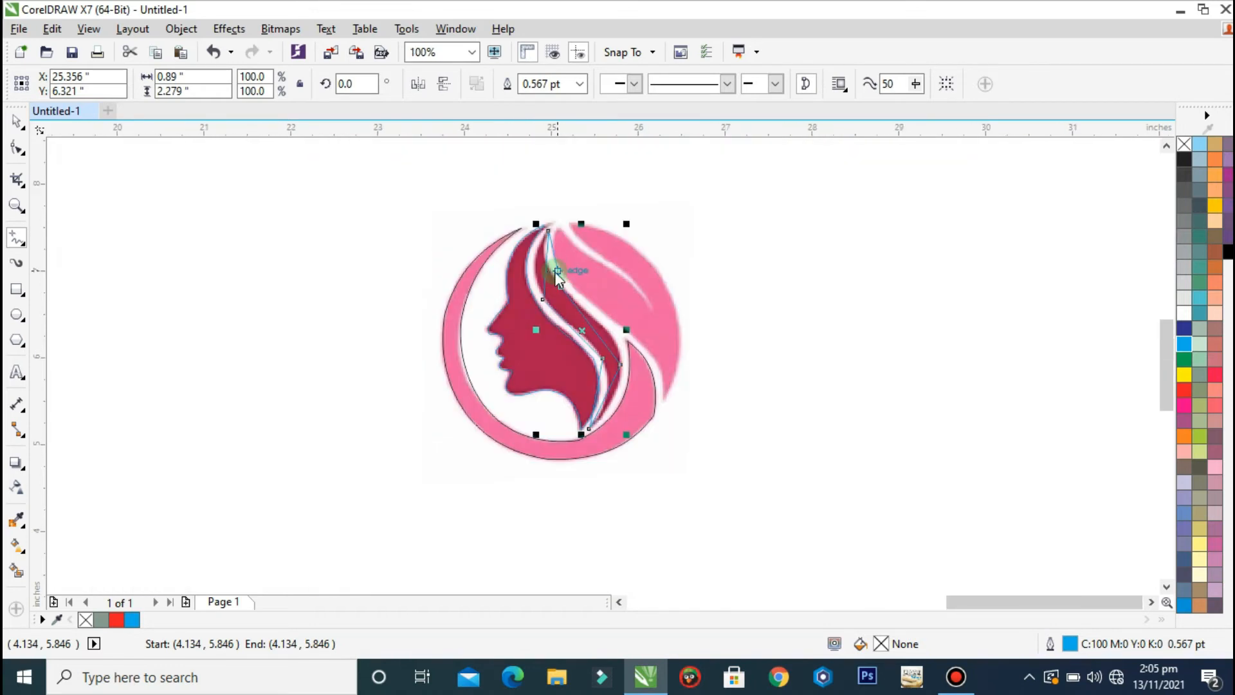
key(F10)
scroll(541, 265, up, 1)
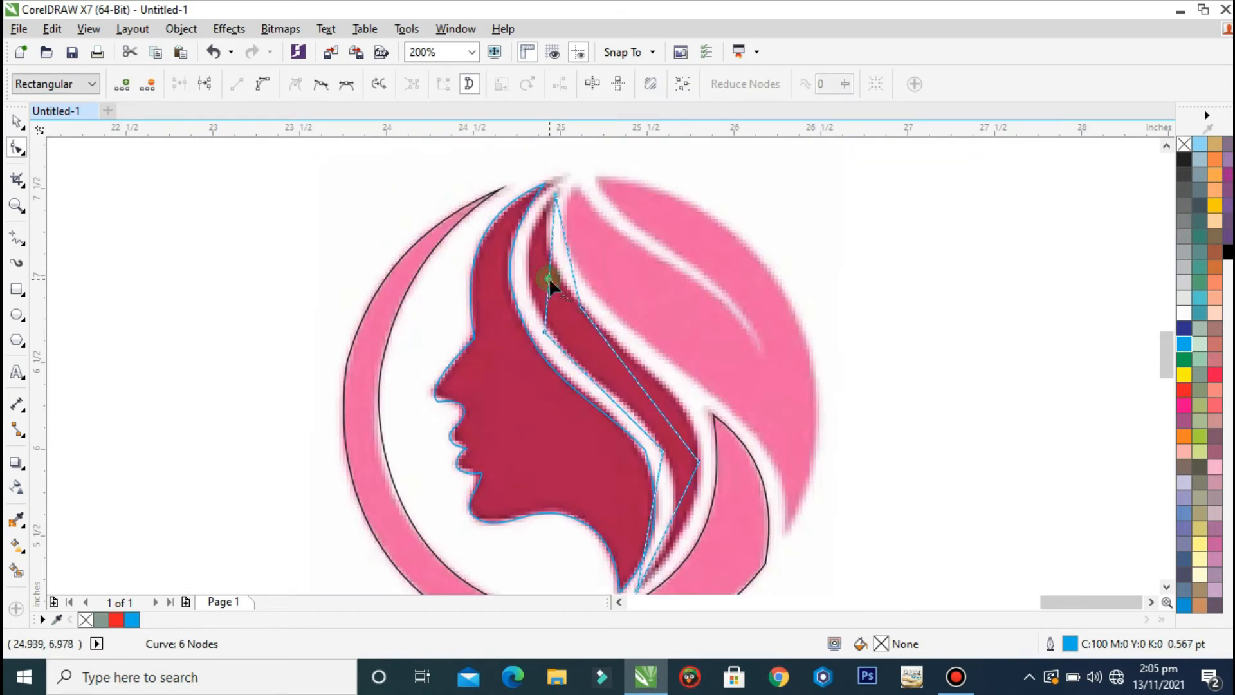
right_click(550, 283)
click(618, 352)
scroll(554, 286, up, 1)
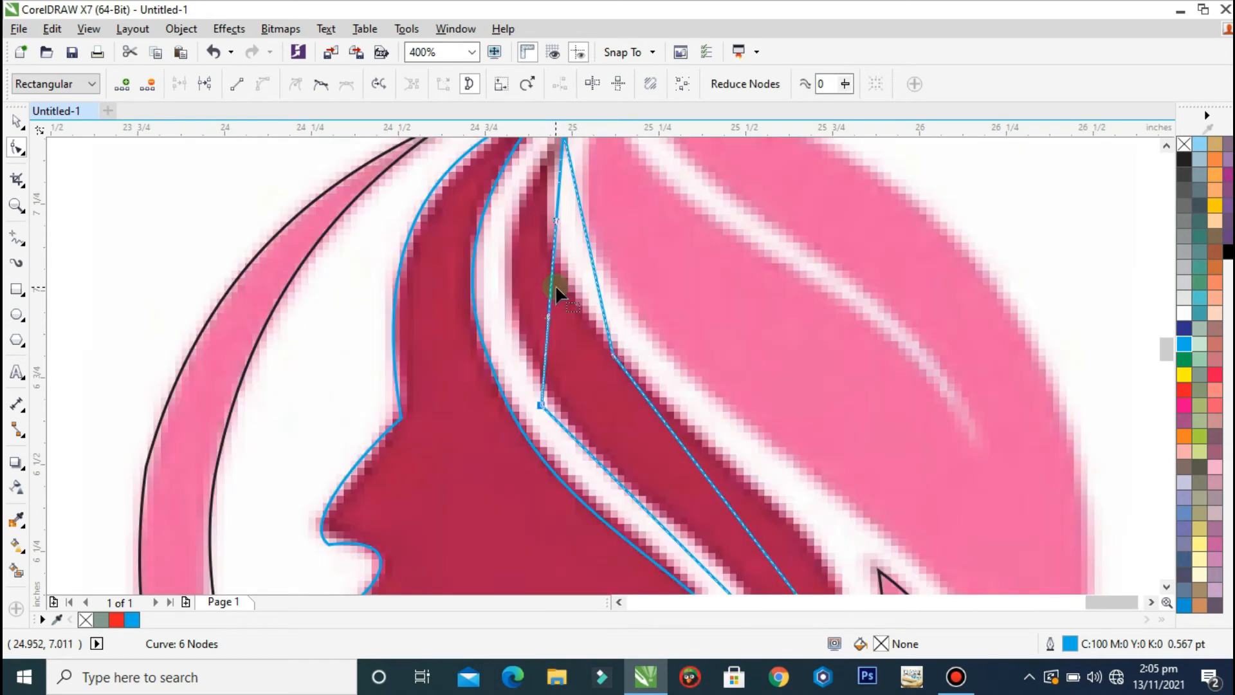
drag(551, 279, 522, 268)
scroll(555, 271, down, 1)
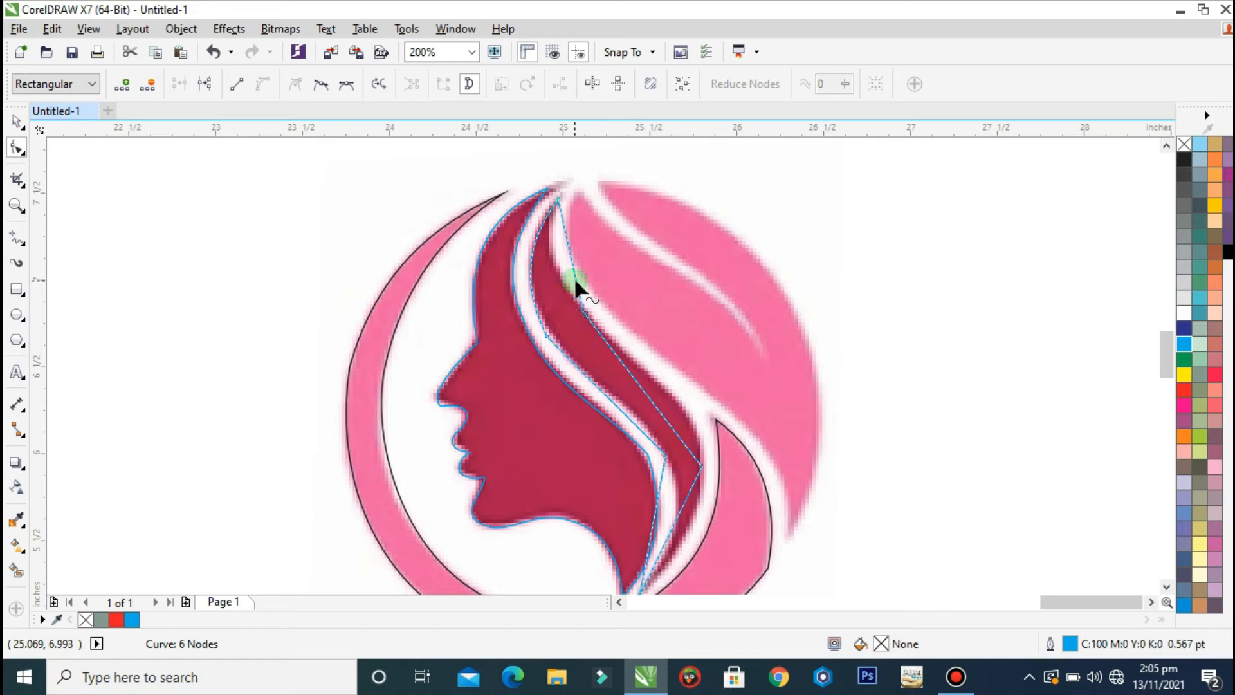
Step: Convert the short upper outer segment of the dark red strand to a curve and bend it along the strand's edge
right_click(575, 284)
click(651, 337)
scroll(578, 258, up, 2)
mouse_move(551, 276)
mouse_down()
mouse_move(491, 285)
mouse_move(566, 284)
mouse_up()
scroll(566, 284, down, 2)
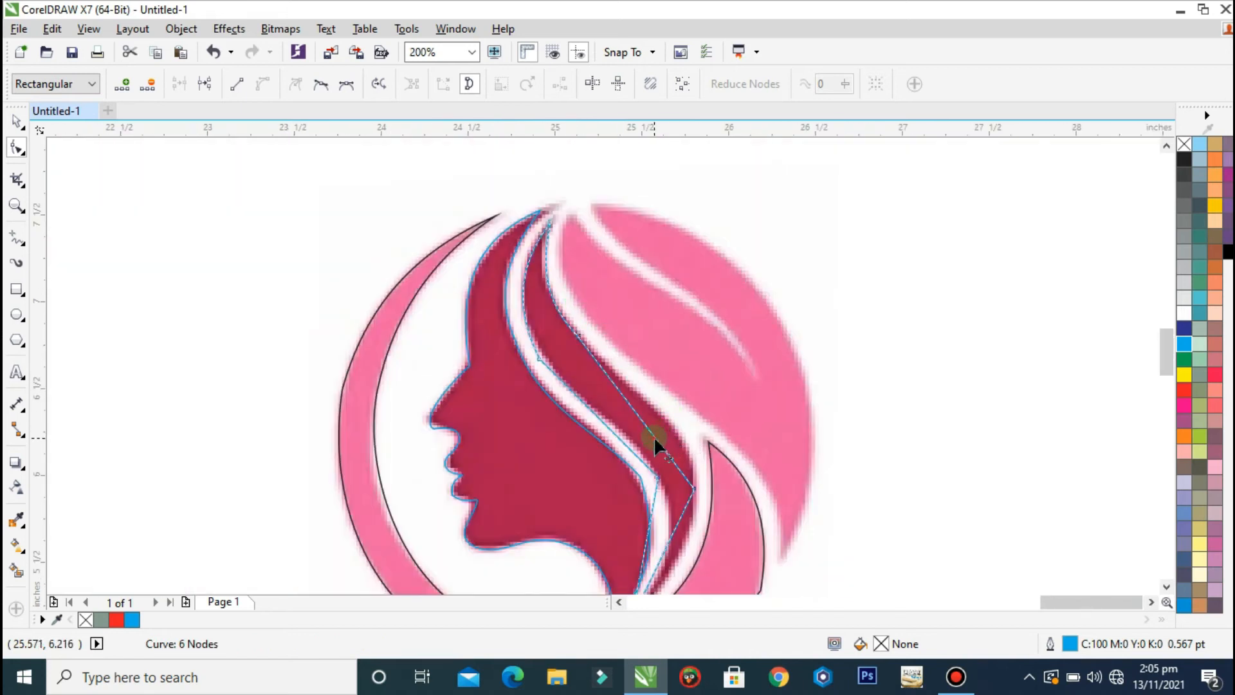
Step: Convert the long outer segment of the dark red strand to a curve and bend it outward to the strand's edge
right_click(653, 436)
click(719, 201)
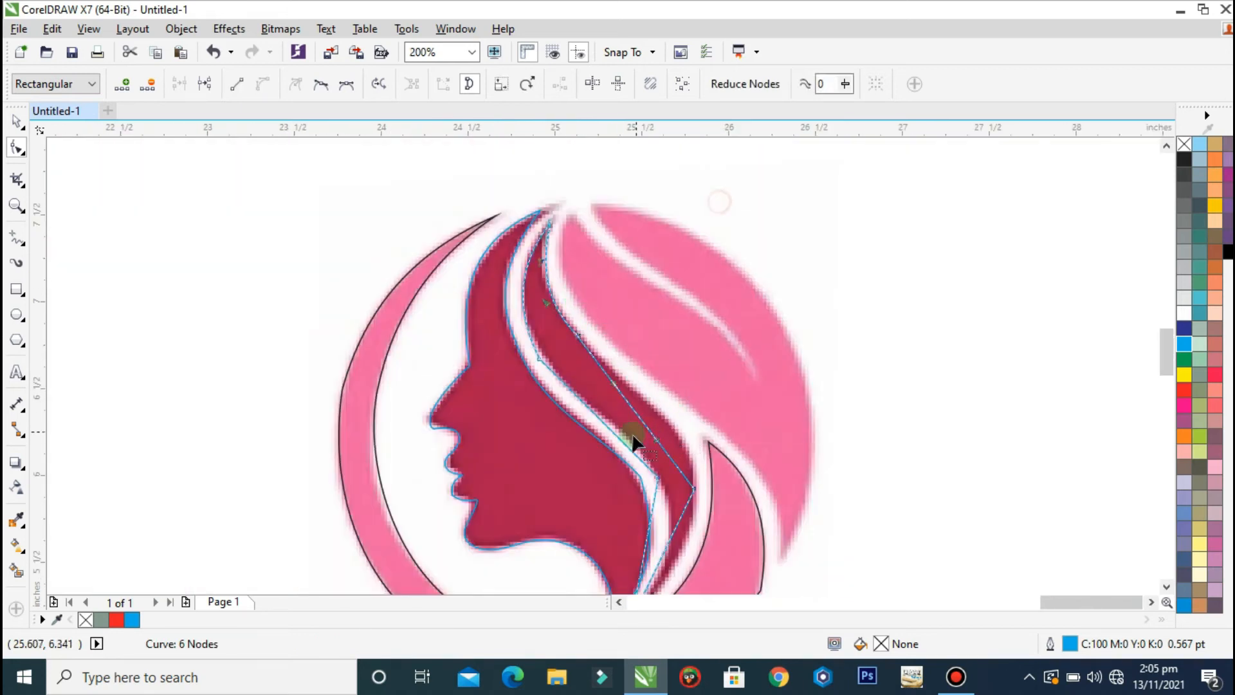
scroll(635, 442, up, 1)
drag(659, 416, 697, 402)
scroll(582, 283, down, 1)
scroll(662, 463, up, 1)
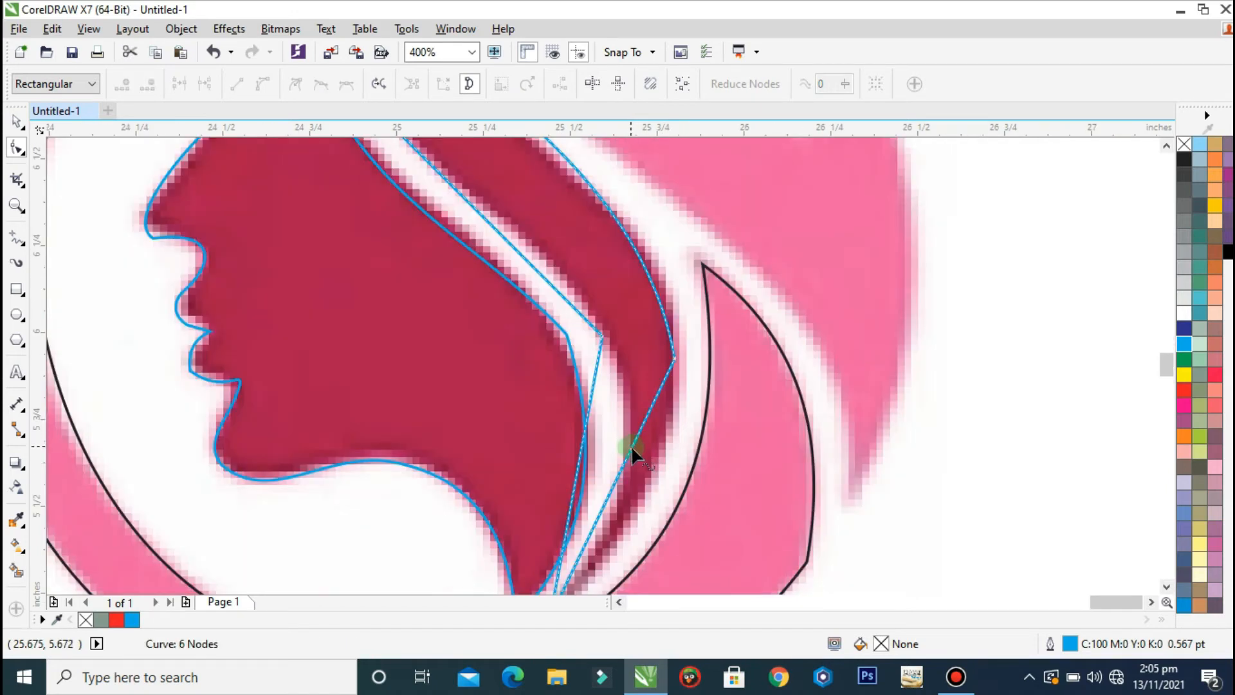
Step: Convert the lower outer segment of the dark red strand to a curve and bend it outward down to the tip
right_click(631, 447)
click(684, 205)
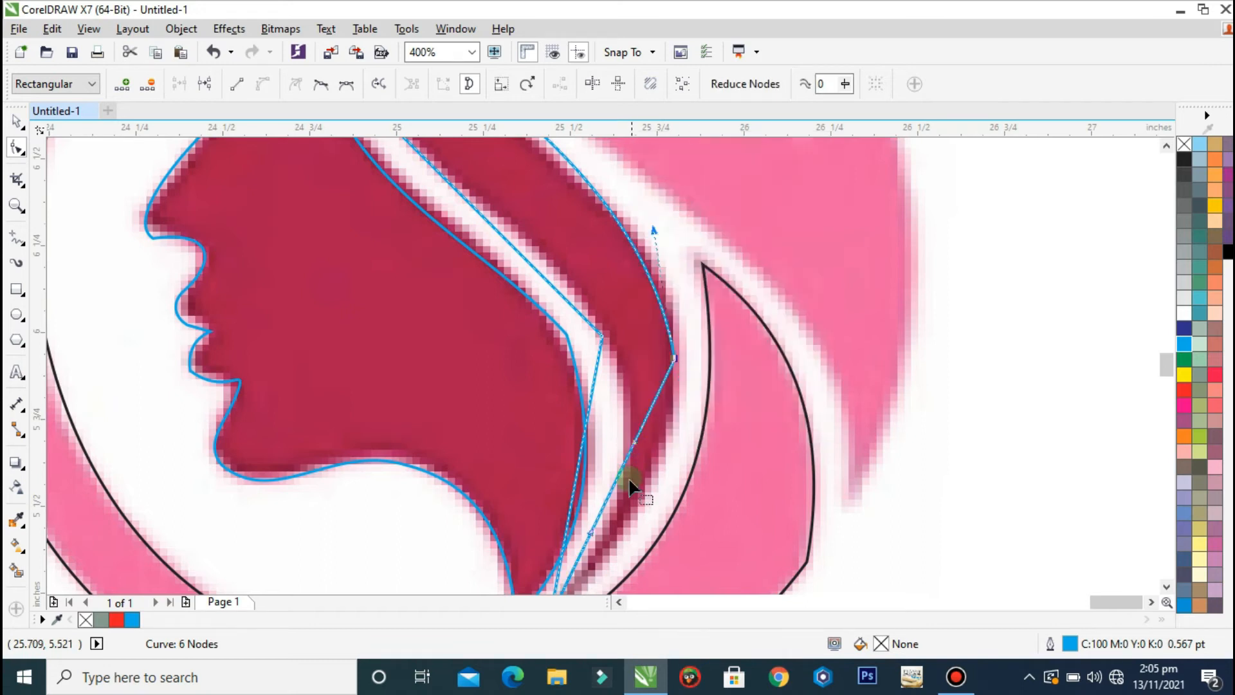
drag(623, 469, 643, 505)
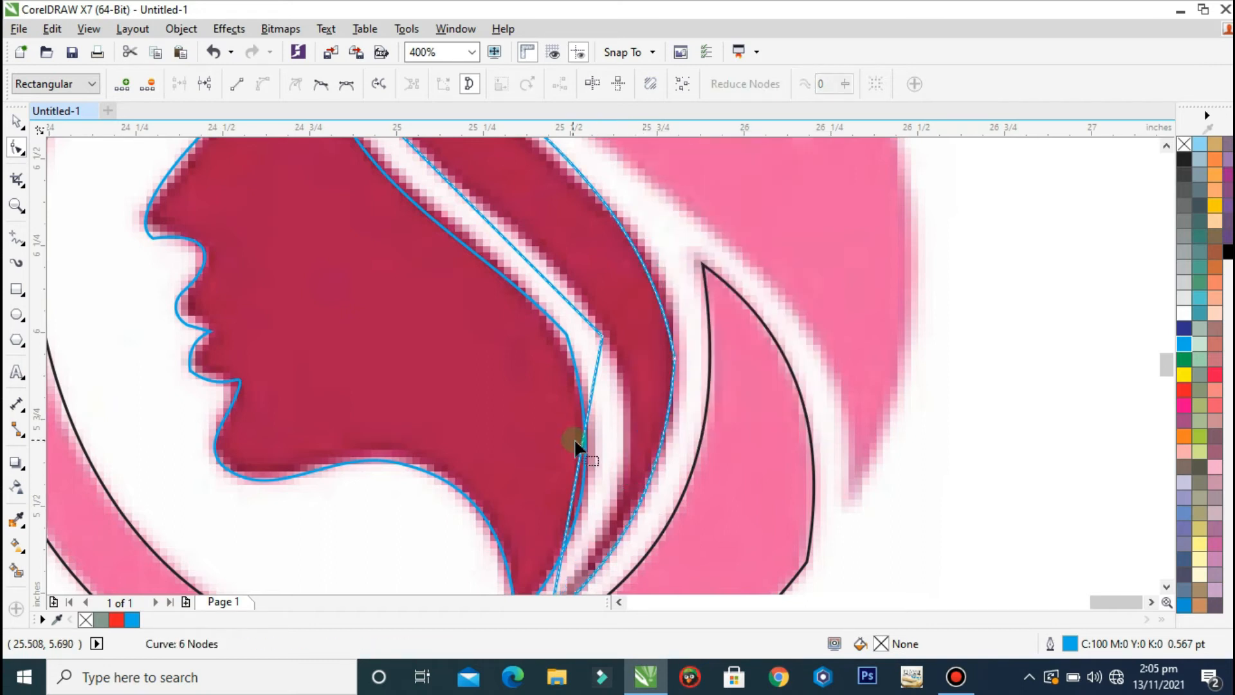
Step: Convert the lower inner segment of the dark red strand to a curve, bend it along the white gap, and adjust its upper node
right_click(582, 452)
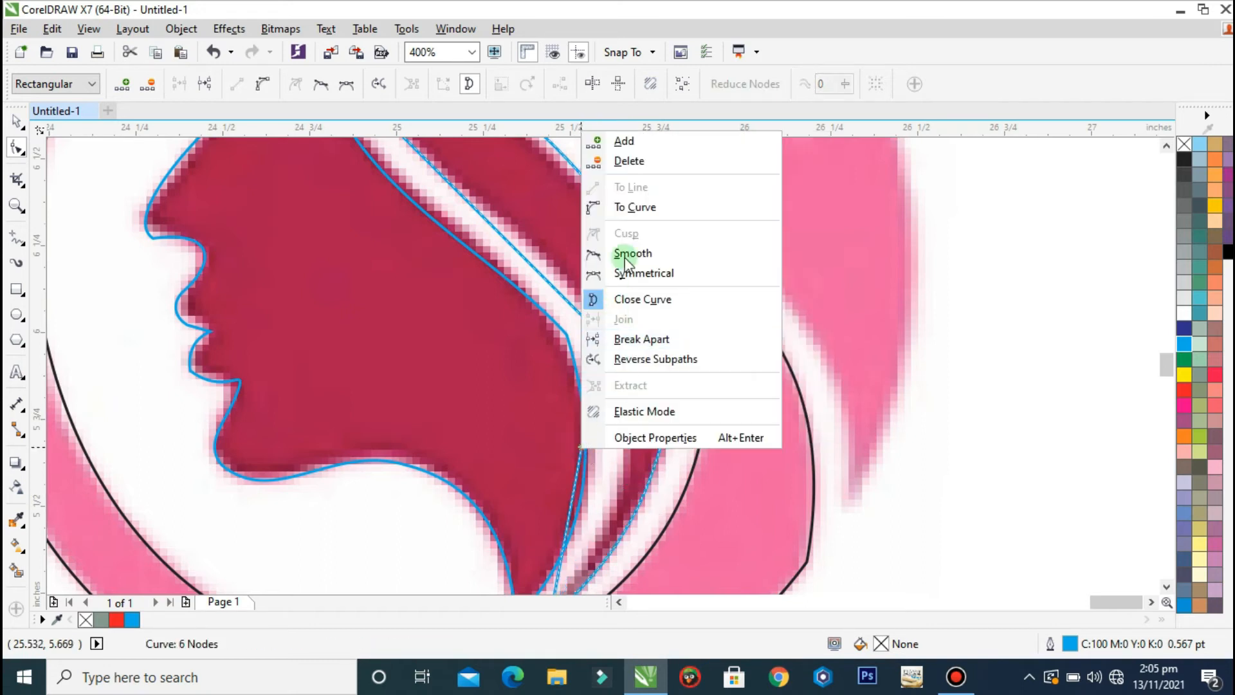
click(637, 204)
drag(582, 451, 625, 454)
drag(603, 339, 599, 326)
scroll(604, 340, down, 1)
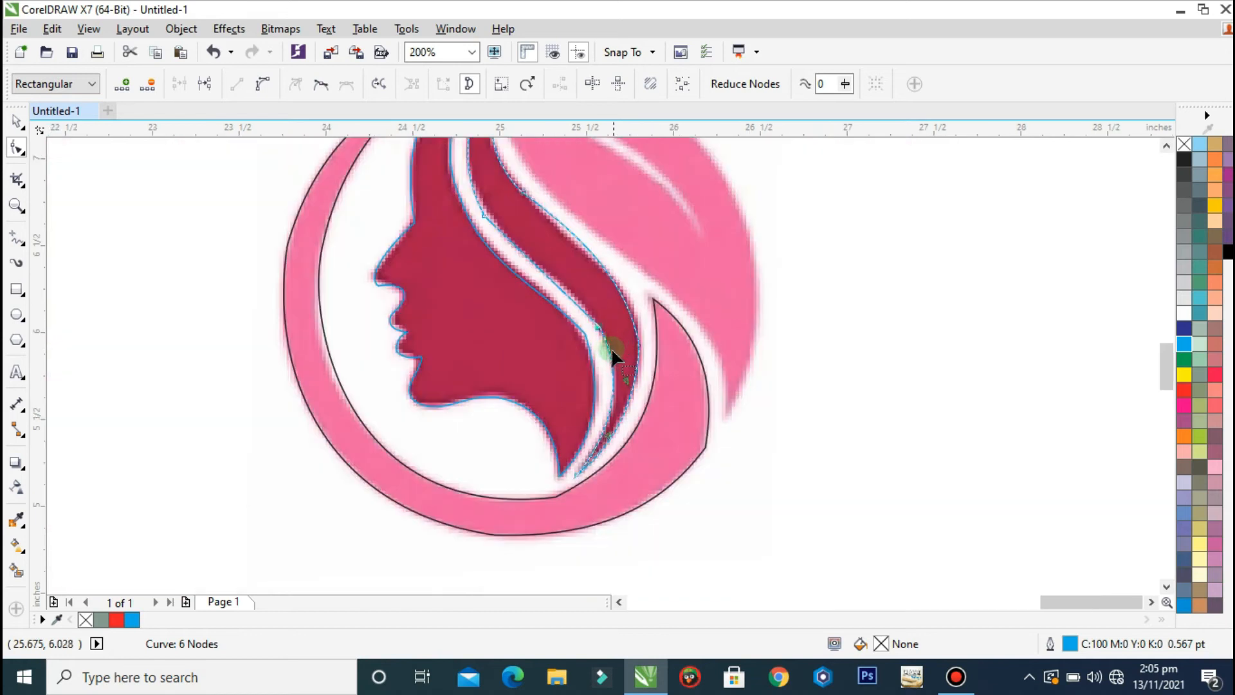
Step: Refine the outer edge of the dark red strand by adjusting the node handles along its long curve
scroll(614, 356, down, 1)
scroll(585, 289, up, 2)
click(507, 202)
drag(632, 287, 628, 297)
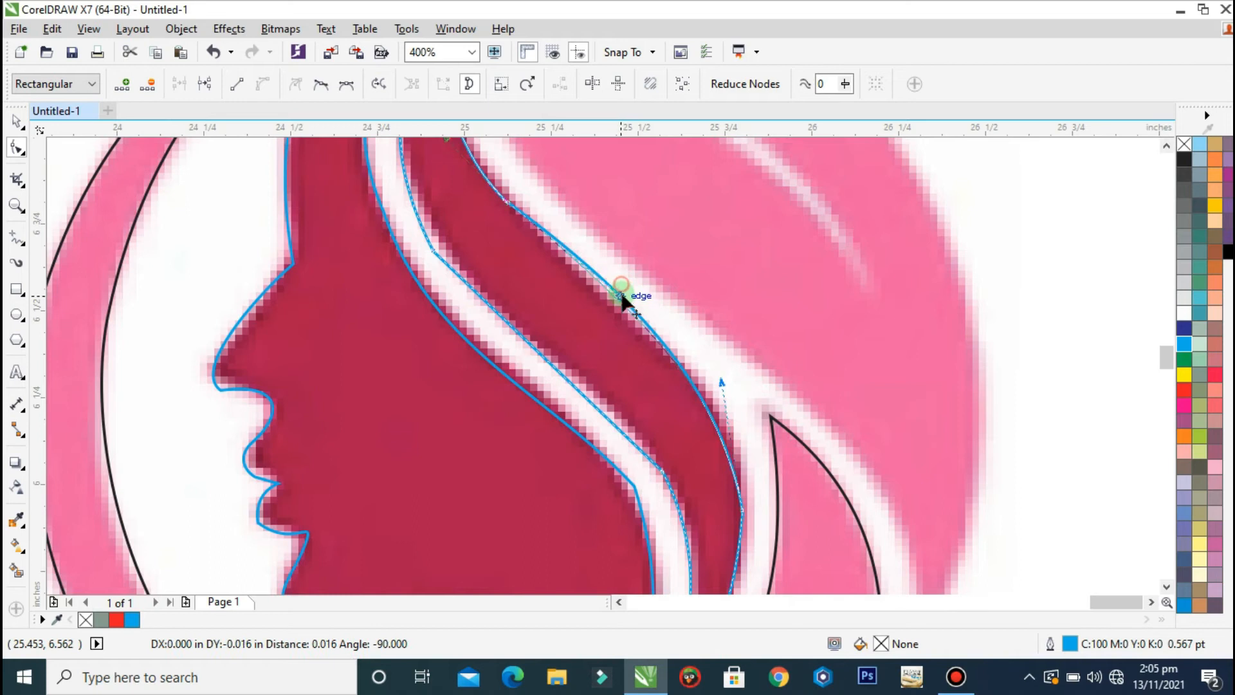
mouse_move(721, 385)
mouse_down()
mouse_move(746, 367)
mouse_move(713, 382)
mouse_up()
scroll(714, 382, down, 1)
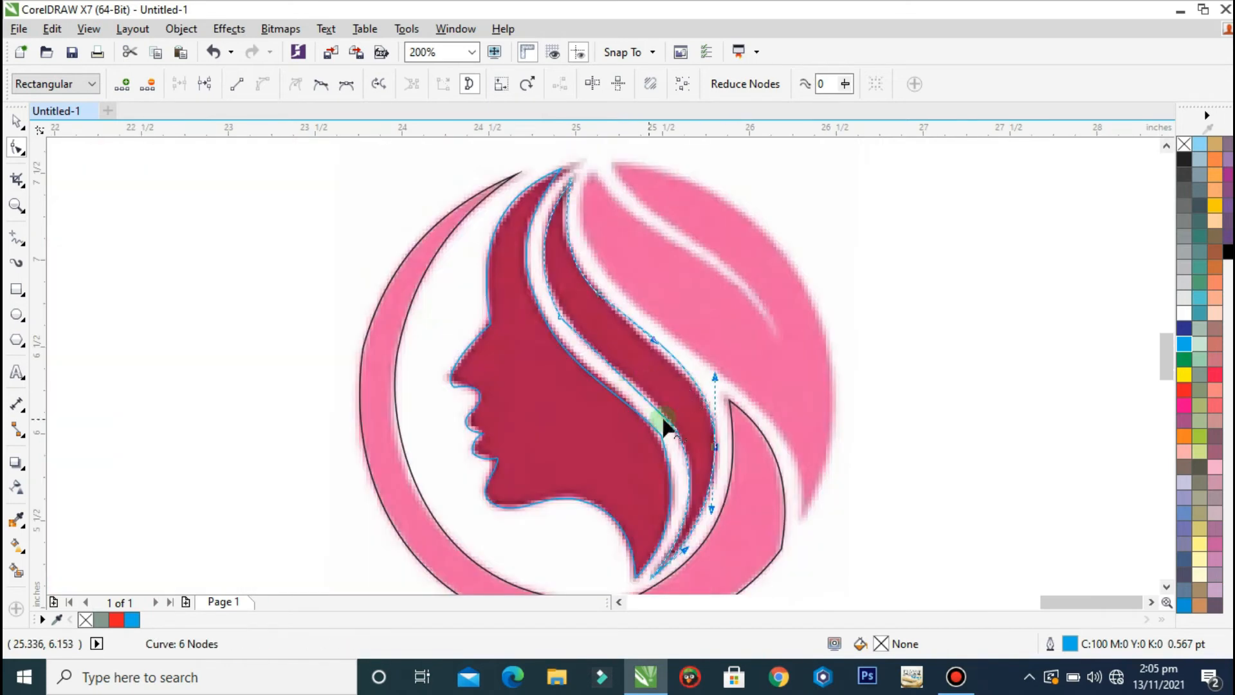
scroll(569, 321, down, 1)
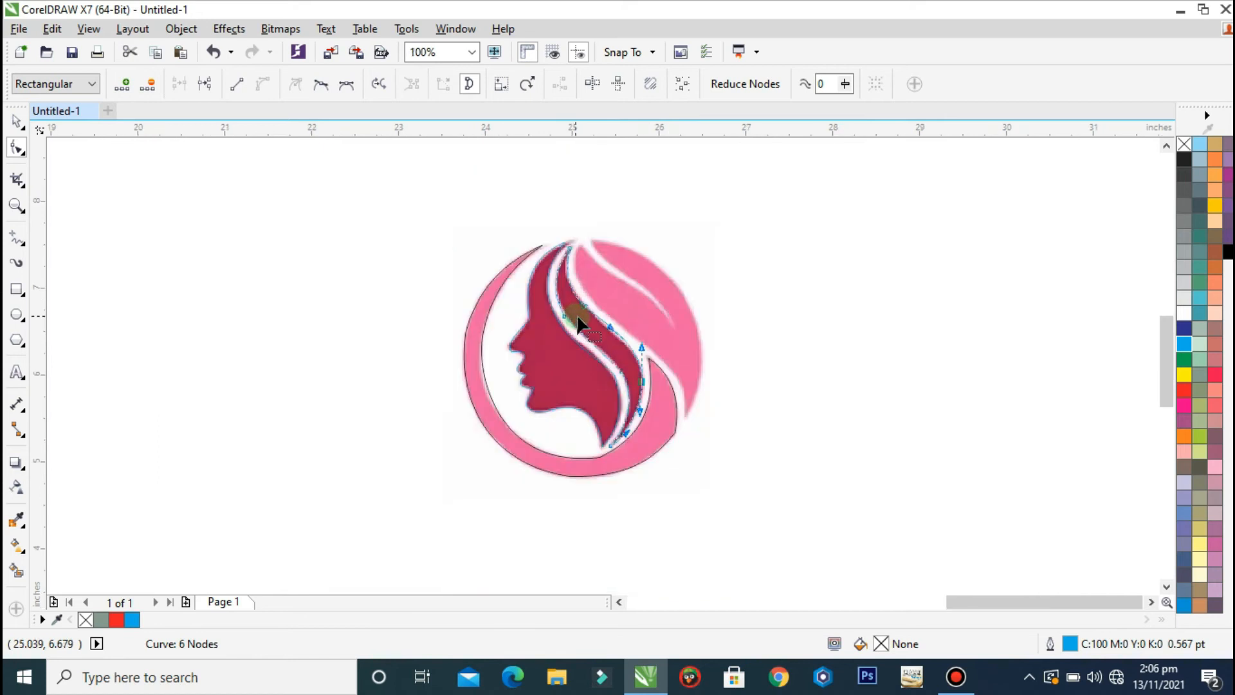
Step: Trace the large pink hair section, including its white slit, as a closed path of straight Freehand segments and colour its outline cyan
scroll(578, 323, up, 1)
click(16, 237)
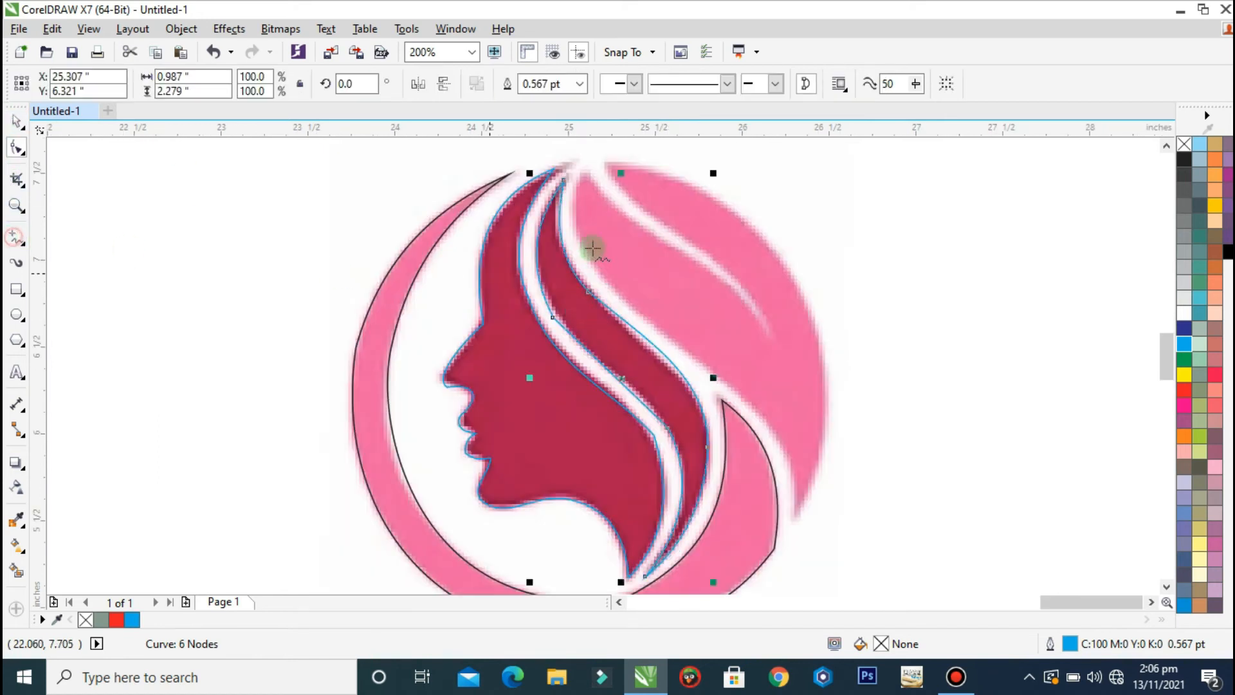
drag(770, 334, 609, 163)
drag(610, 163, 770, 334)
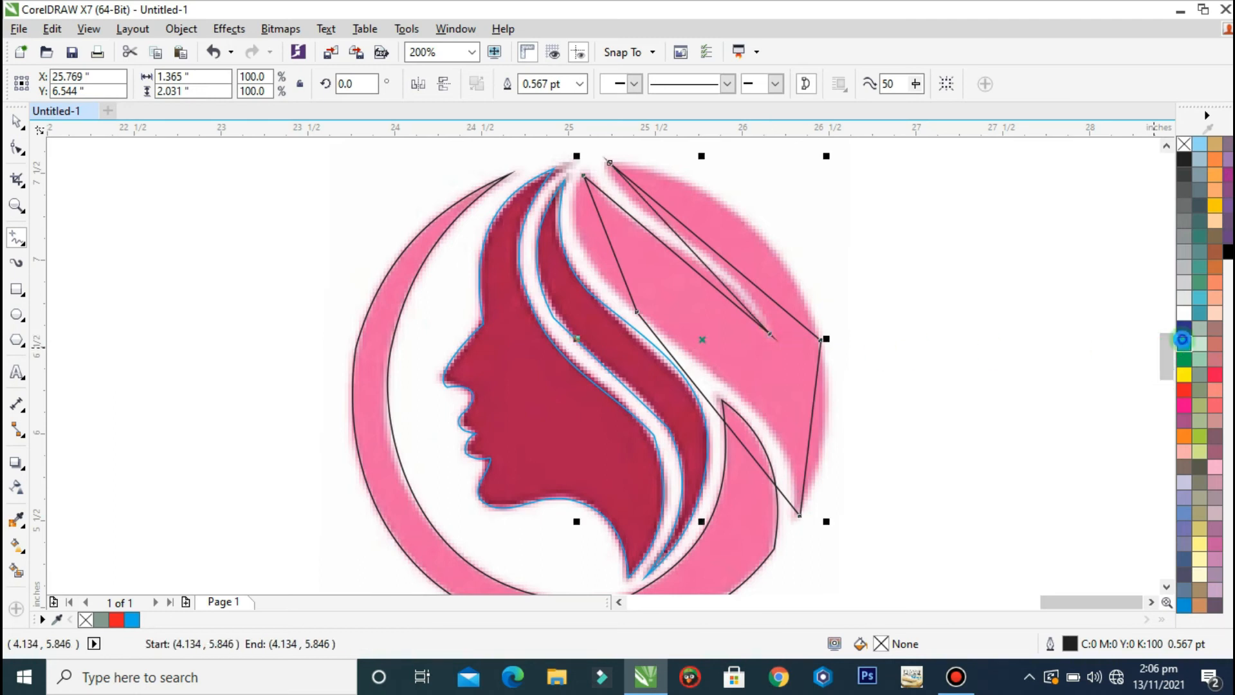
right_click(1185, 345)
Step: Convert the long upper outer segment of the pink hair section to a curve and bend it outward along the circular edge
scroll(861, 325, up, 2)
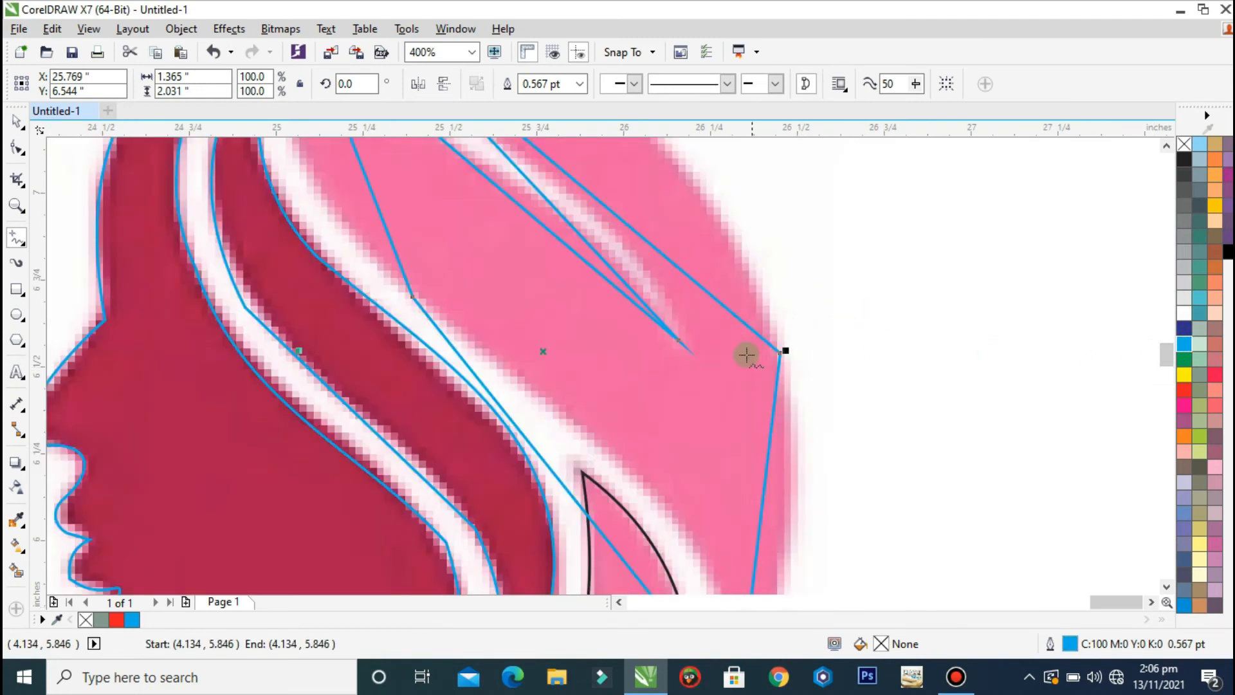
scroll(745, 355, down, 2)
drag(830, 152, 474, 535)
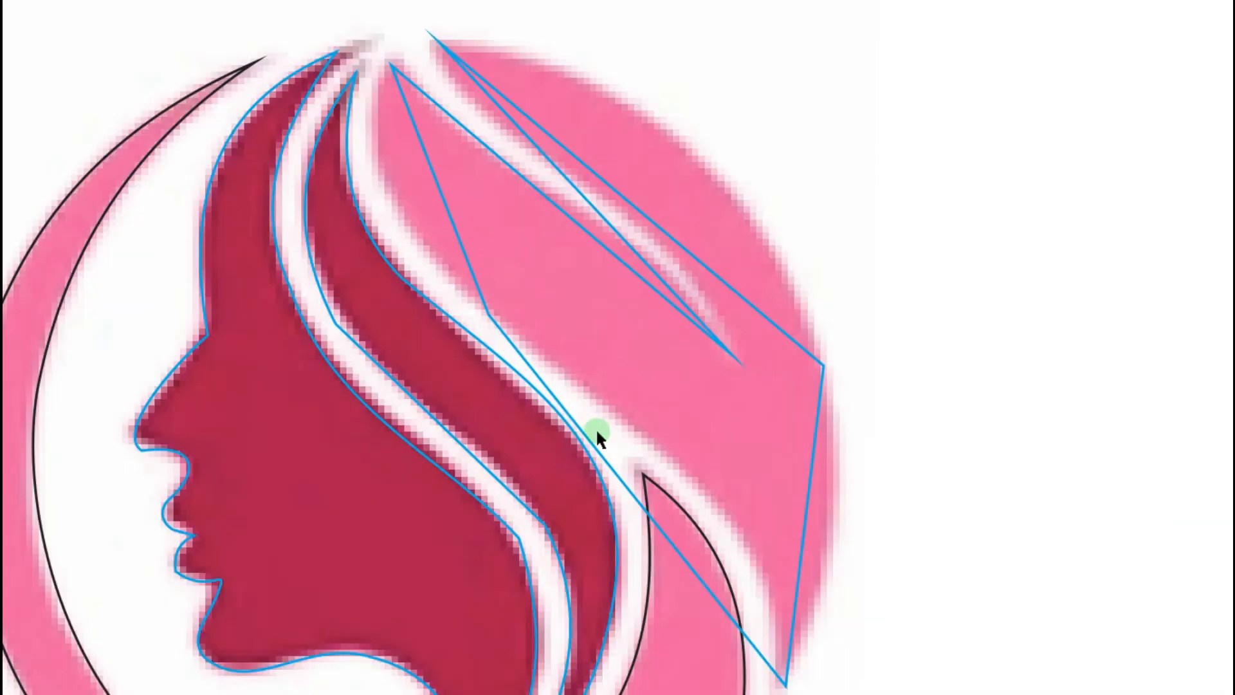
key(F10)
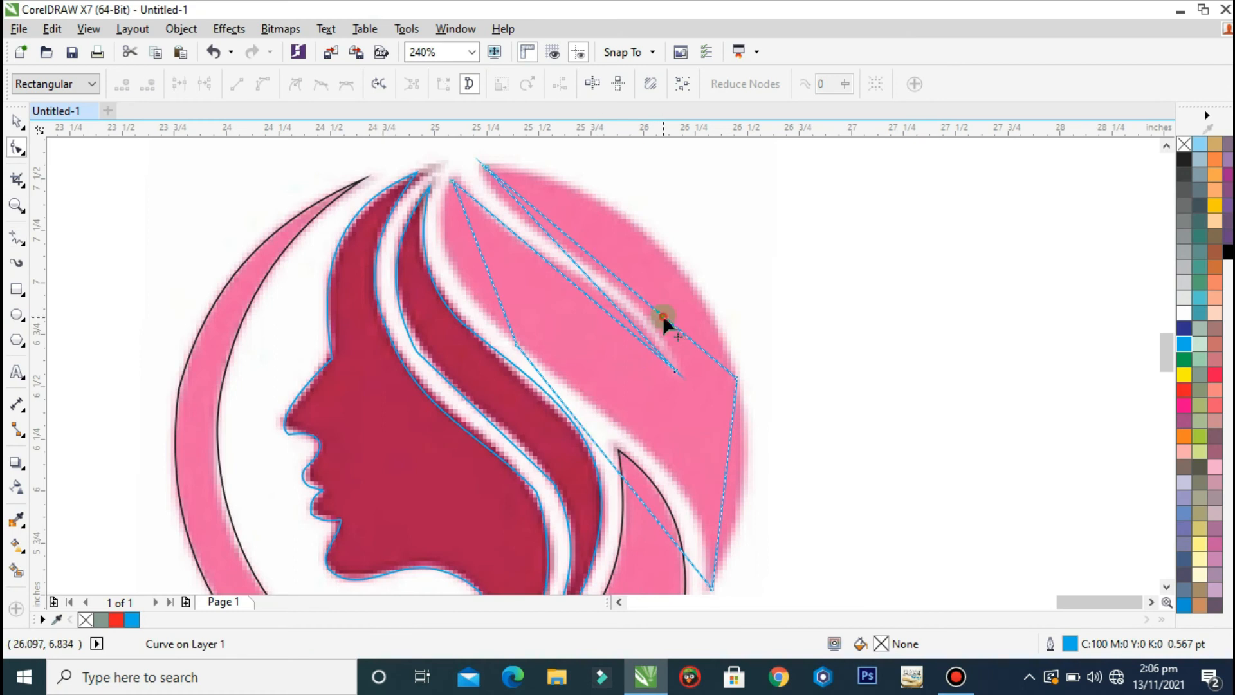
right_click(662, 315)
click(741, 399)
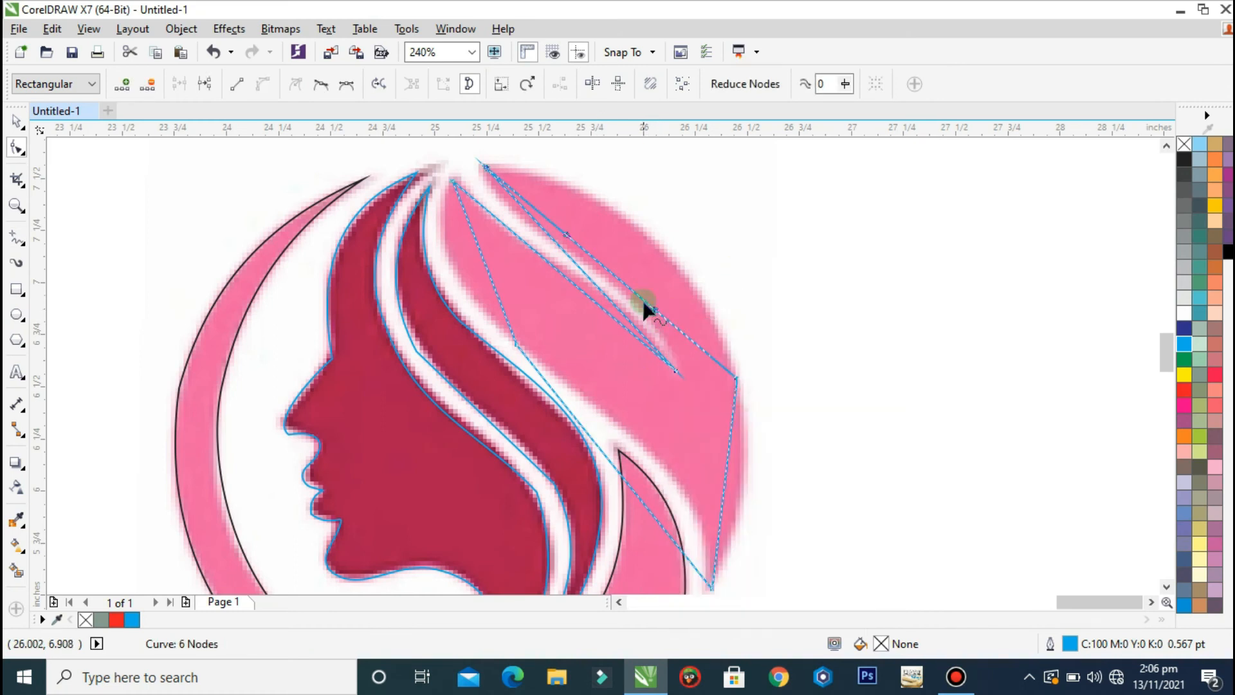
drag(645, 300, 651, 240)
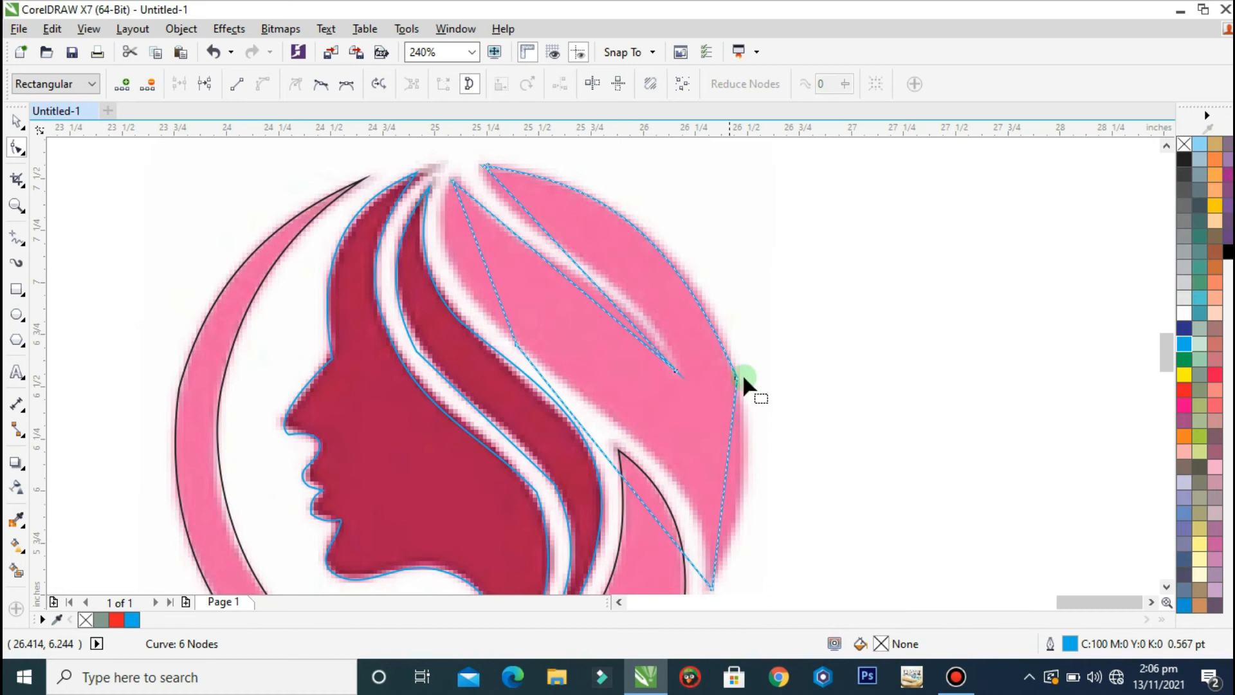
Step: Convert the lower outer segment of the pink hair section to a curve and bend it outward down to the tip
scroll(742, 373, down, 3)
scroll(739, 441, up, 3)
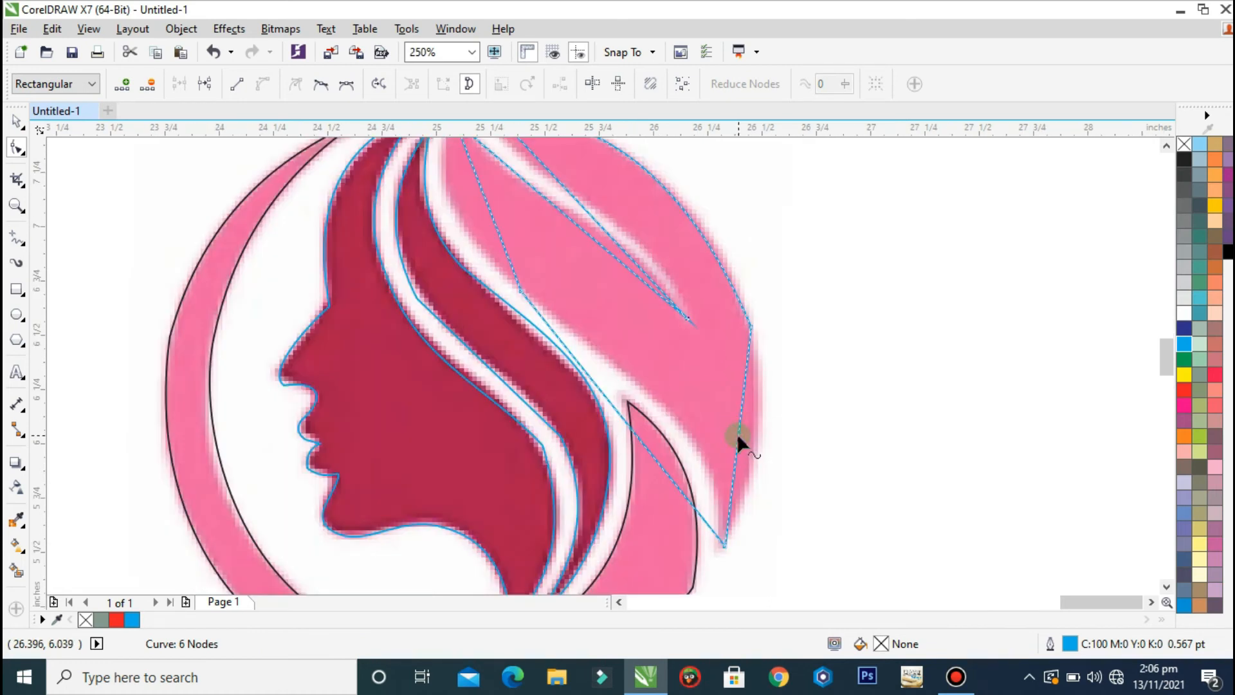
right_click(737, 433)
click(813, 202)
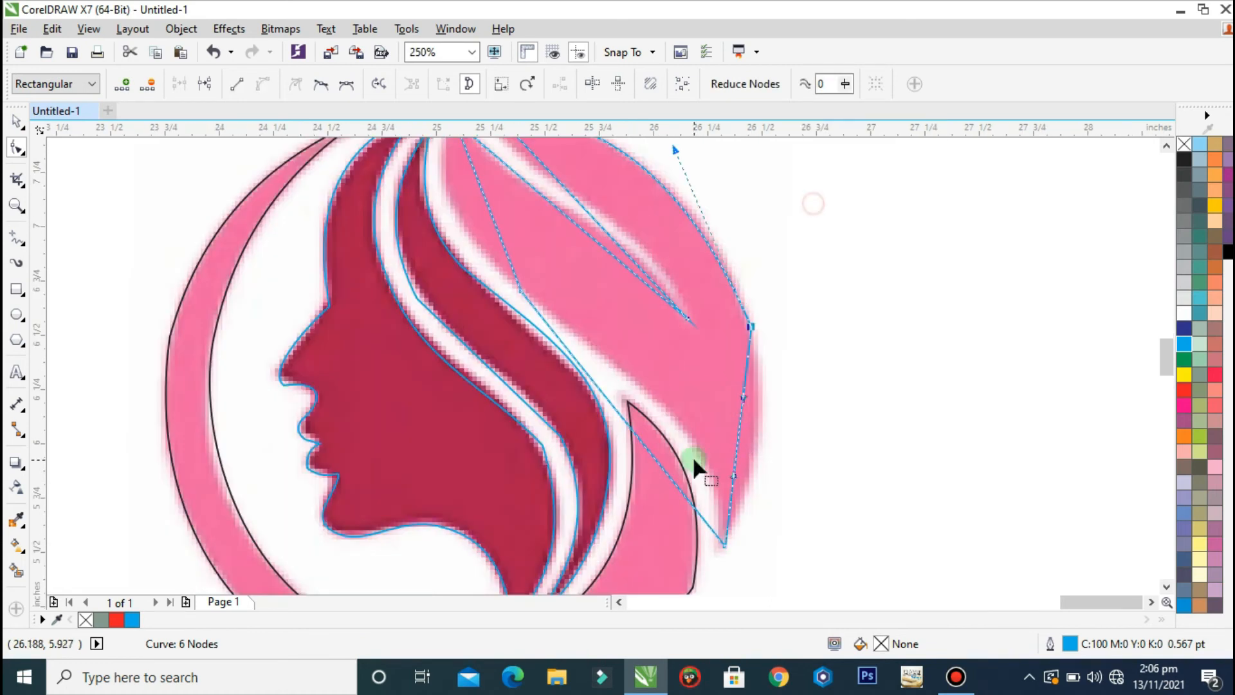
drag(746, 453, 758, 469)
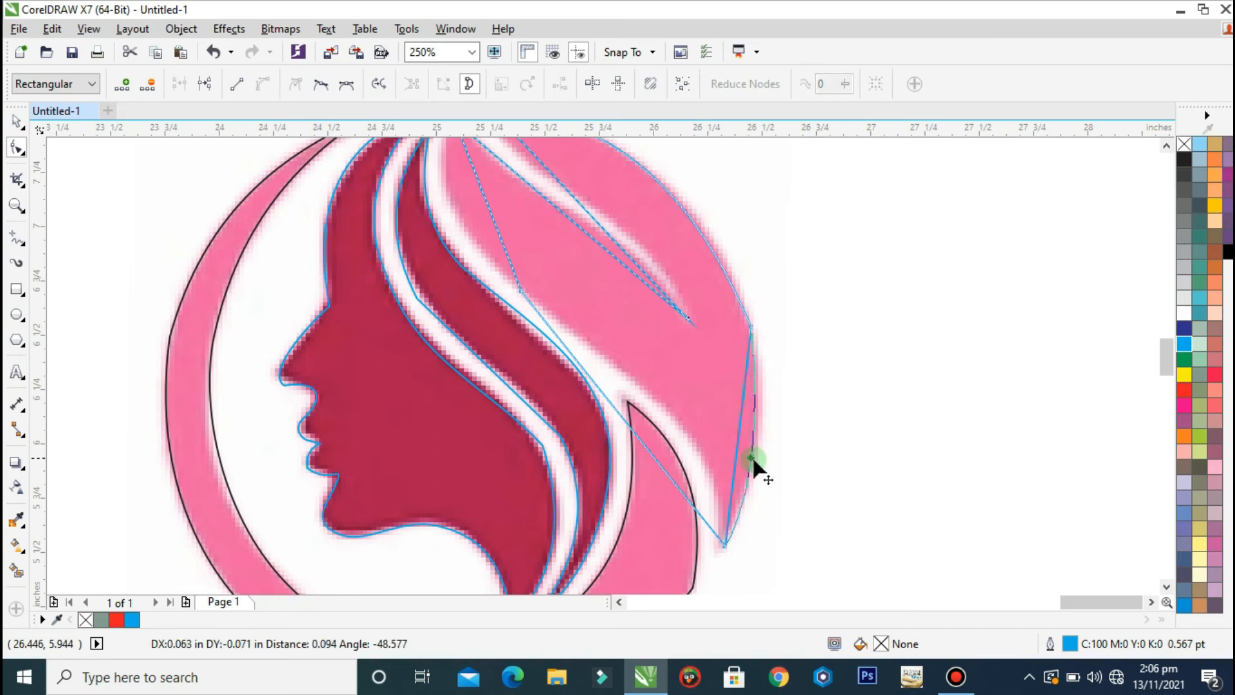
Step: Convert the lower inner segment of the pink hair section to a curve and bend it along the white gap above the crescent
right_click(665, 472)
click(732, 241)
drag(650, 454, 672, 425)
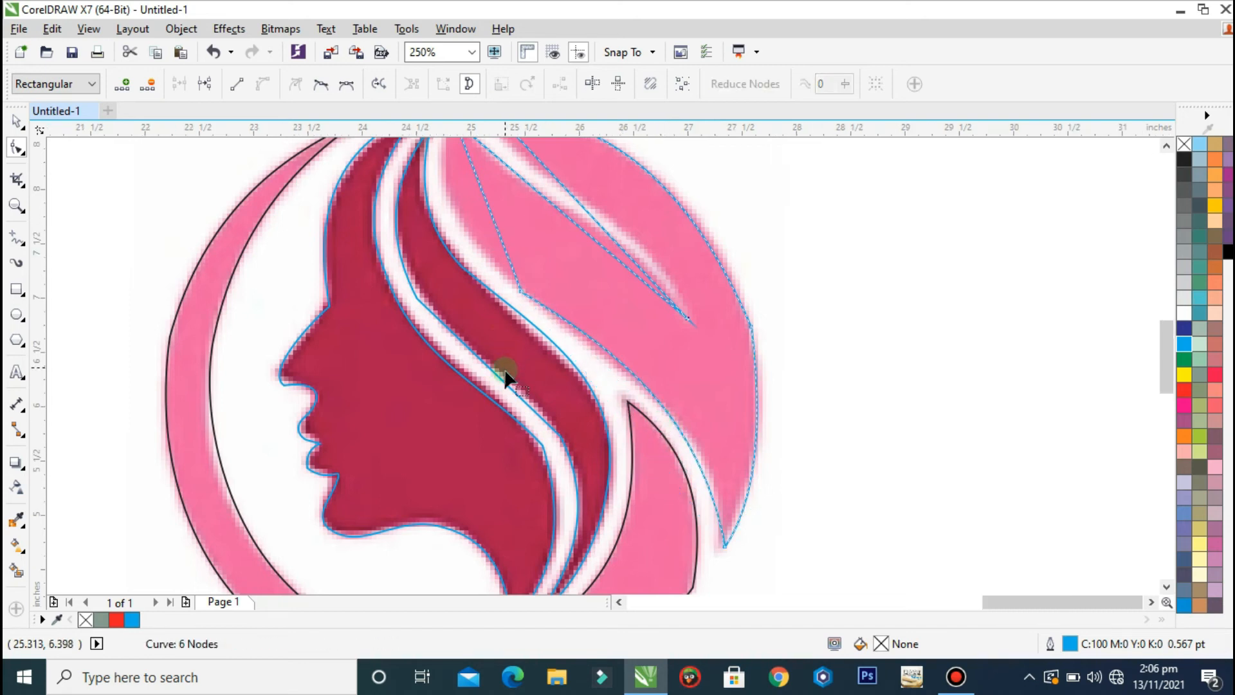
Step: Convert the upper inner segment of the pink hair section to a curve and bend it along the white gap beside the dark red strand
scroll(504, 377, down, 2)
scroll(495, 283, up, 4)
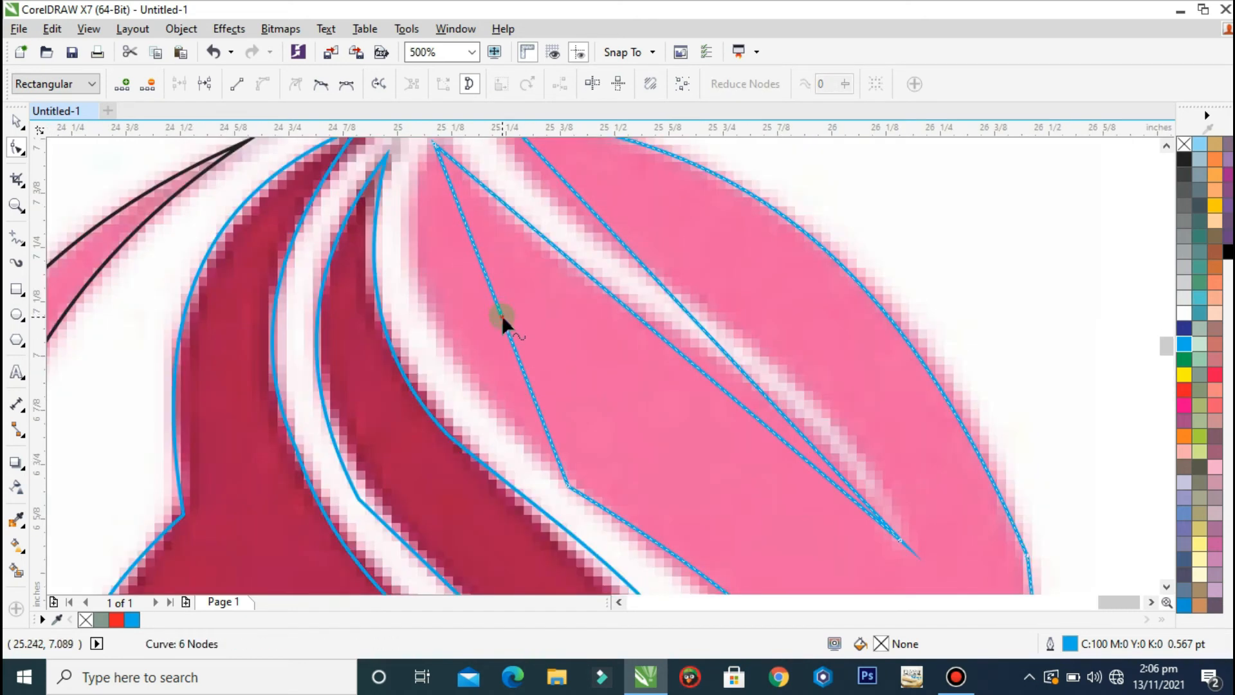
right_click(502, 316)
click(590, 396)
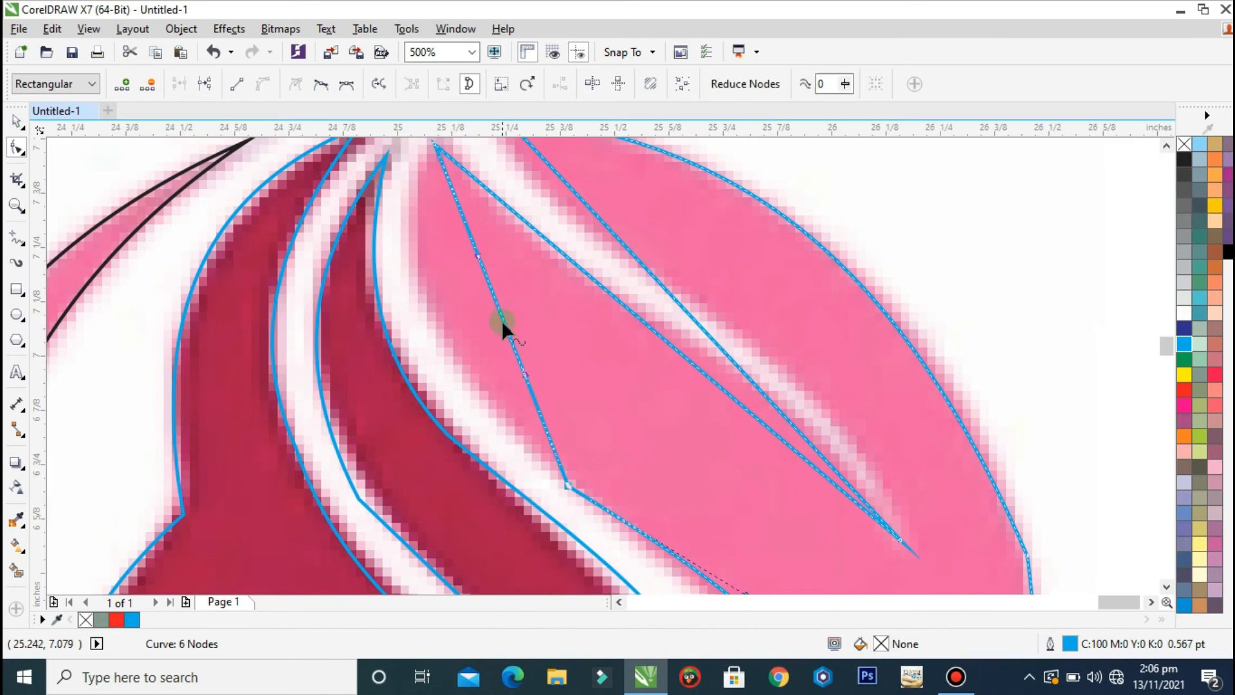
drag(507, 325, 440, 345)
click(568, 491)
scroll(674, 358, down, 2)
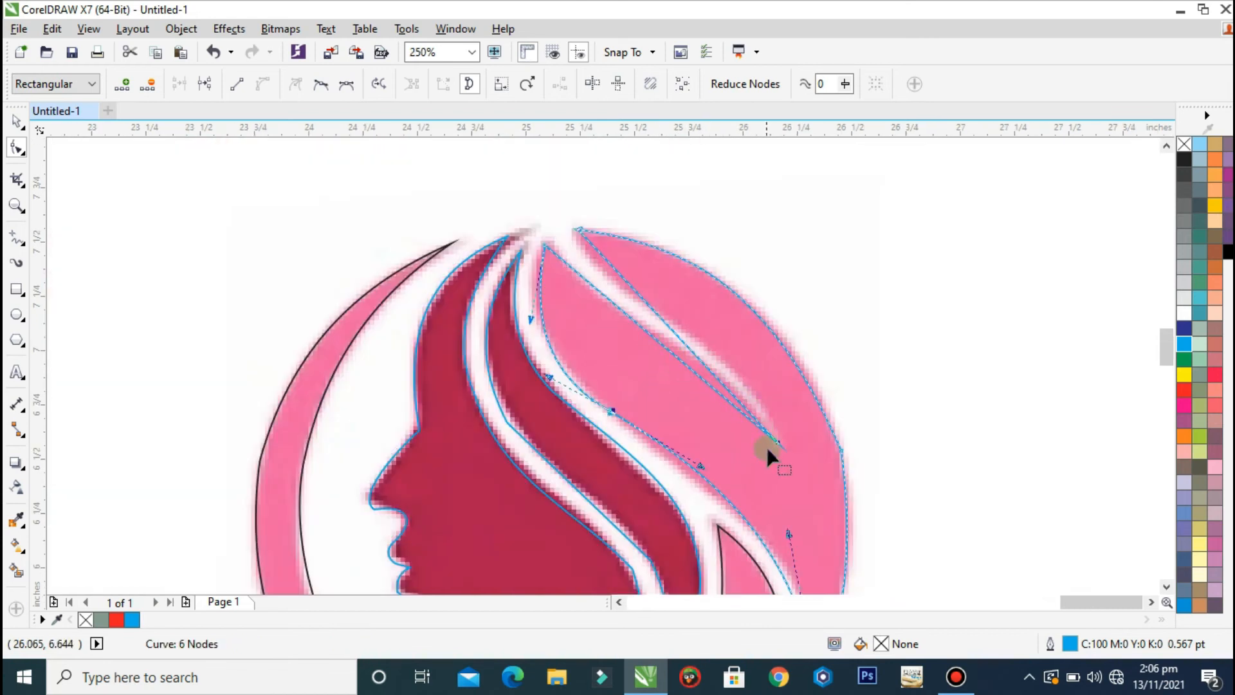
Step: Convert the upper edge of the white slit in the pink hair to a curve and shape it along the slit
right_click(697, 359)
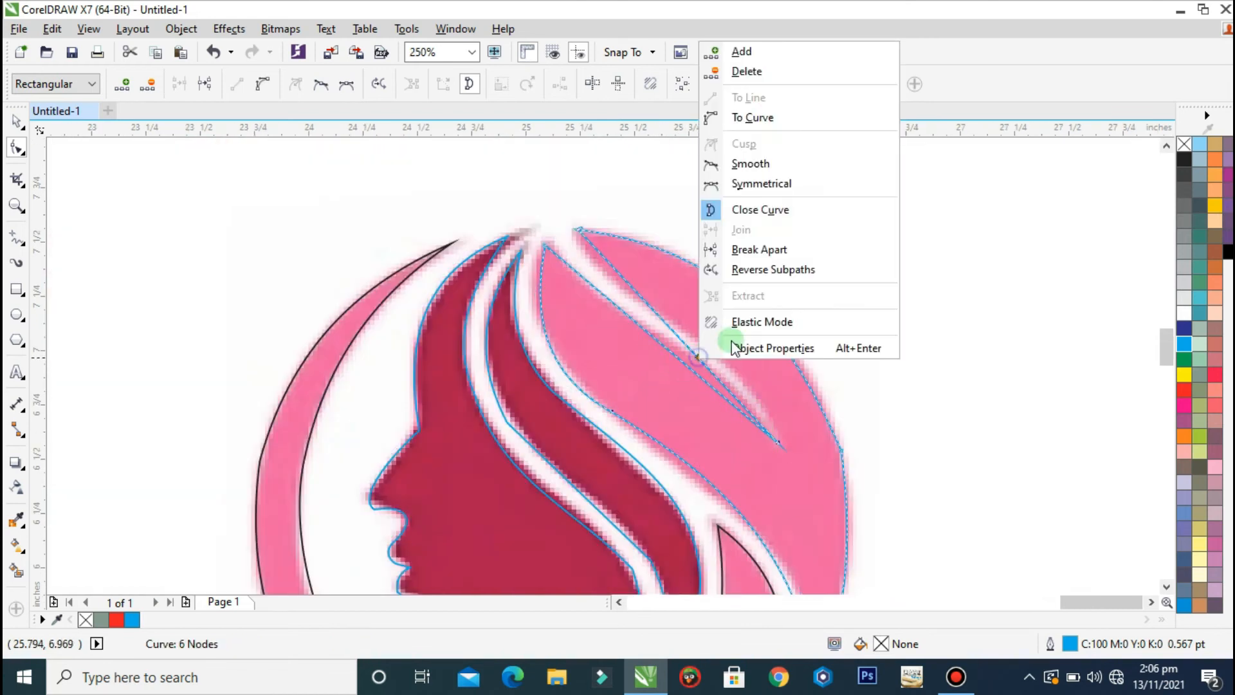
click(765, 115)
drag(713, 372, 742, 351)
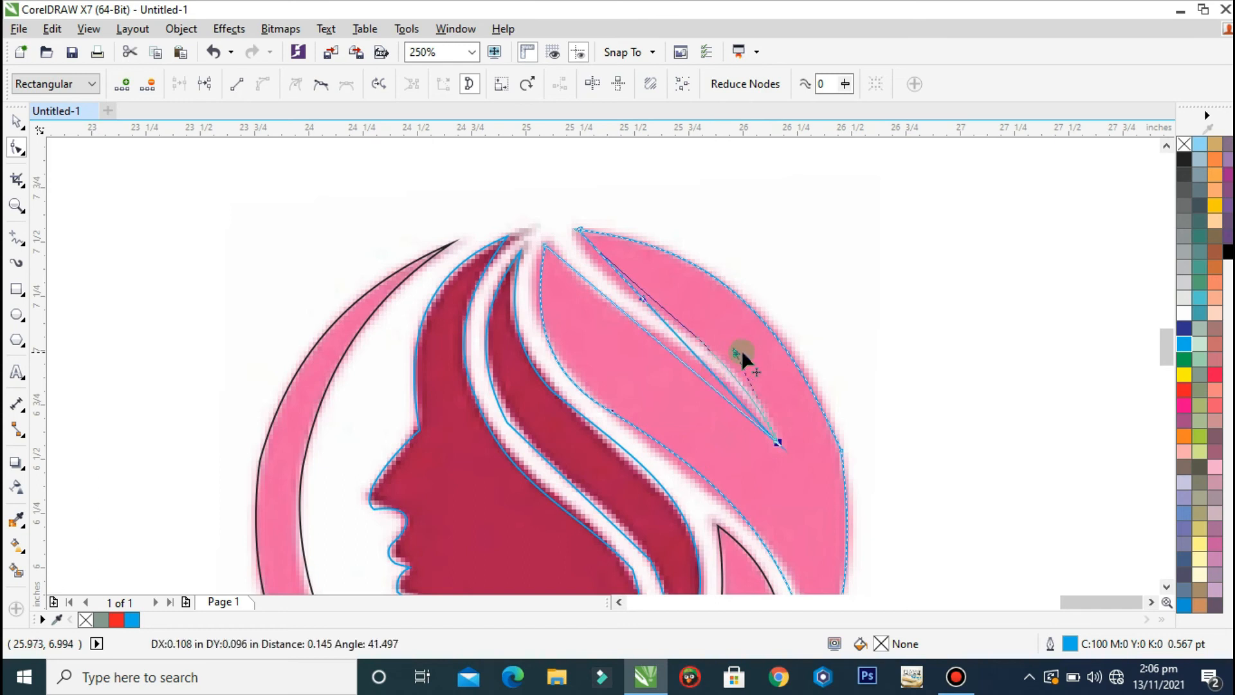
drag(643, 300, 631, 315)
Step: Convert the lower edge of the white slit in the pink hair to a curve and shape it to follow the slit down to its tip
scroll(704, 380, up, 2)
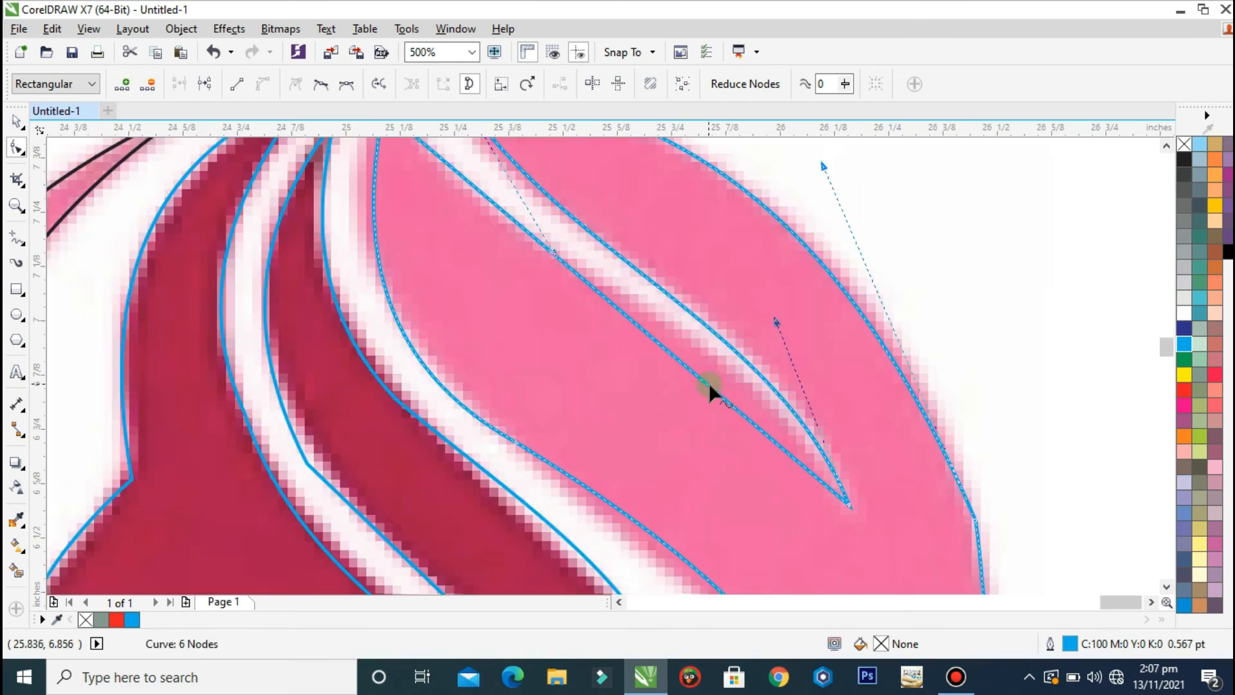
right_click(725, 400)
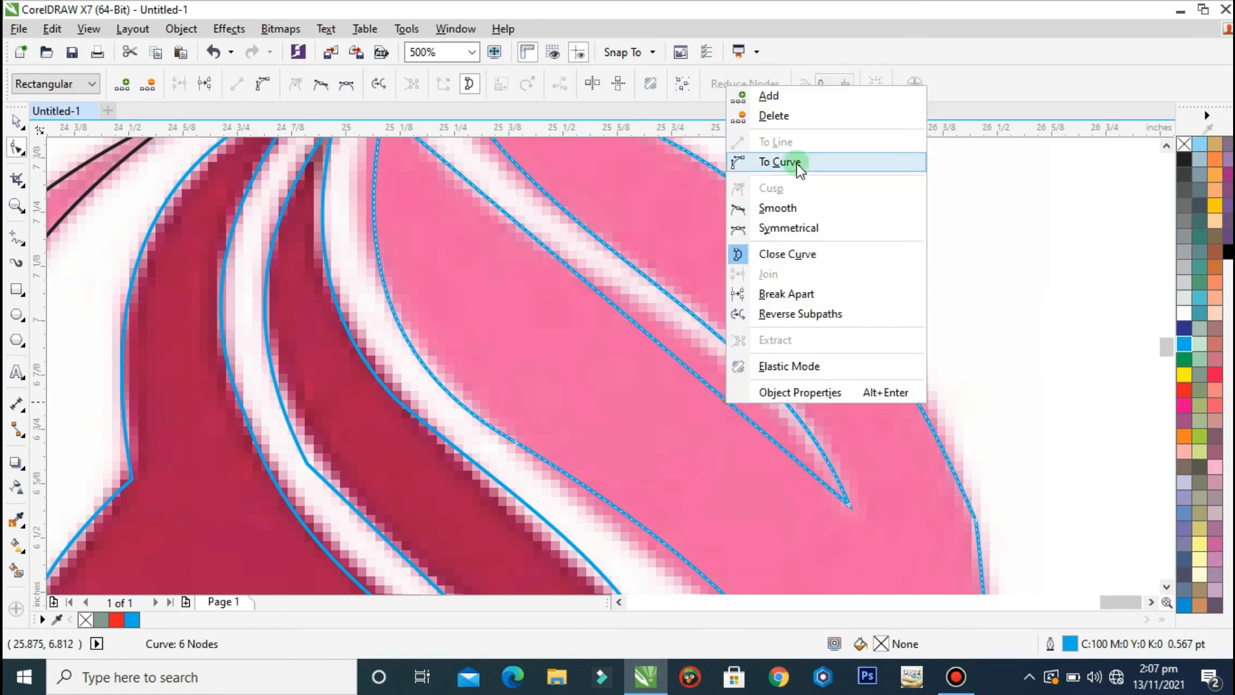
click(749, 163)
drag(720, 393, 735, 372)
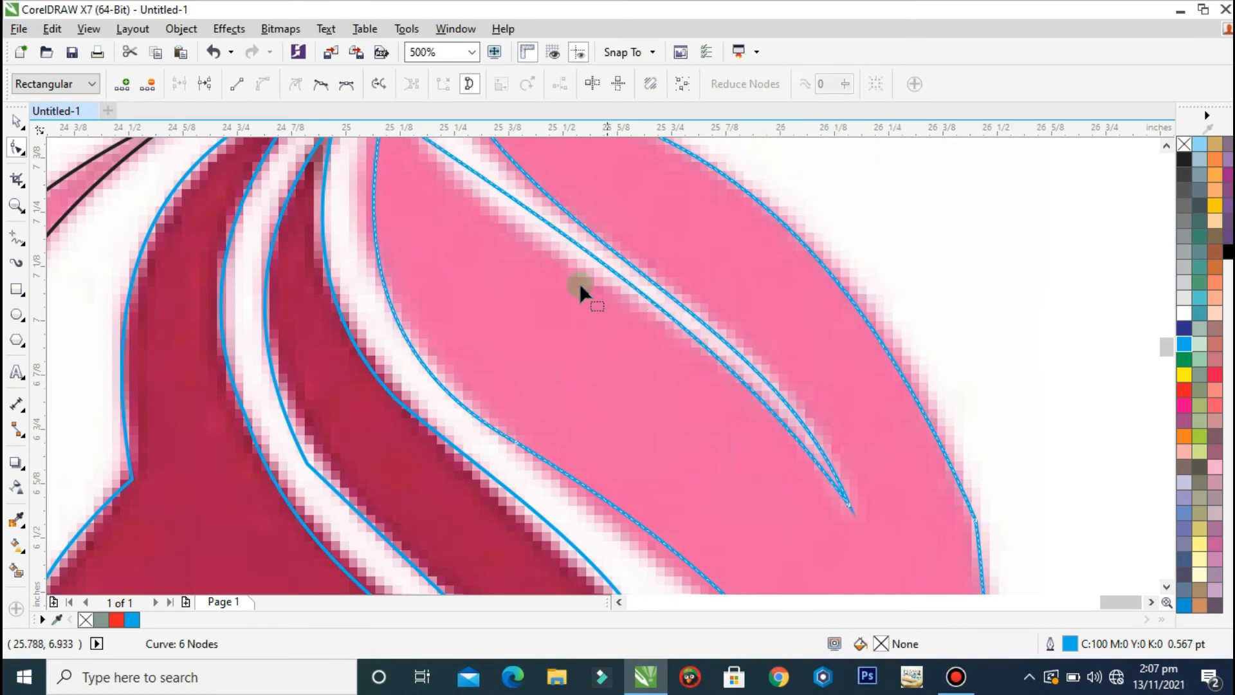
scroll(558, 323, down, 2)
click(469, 218)
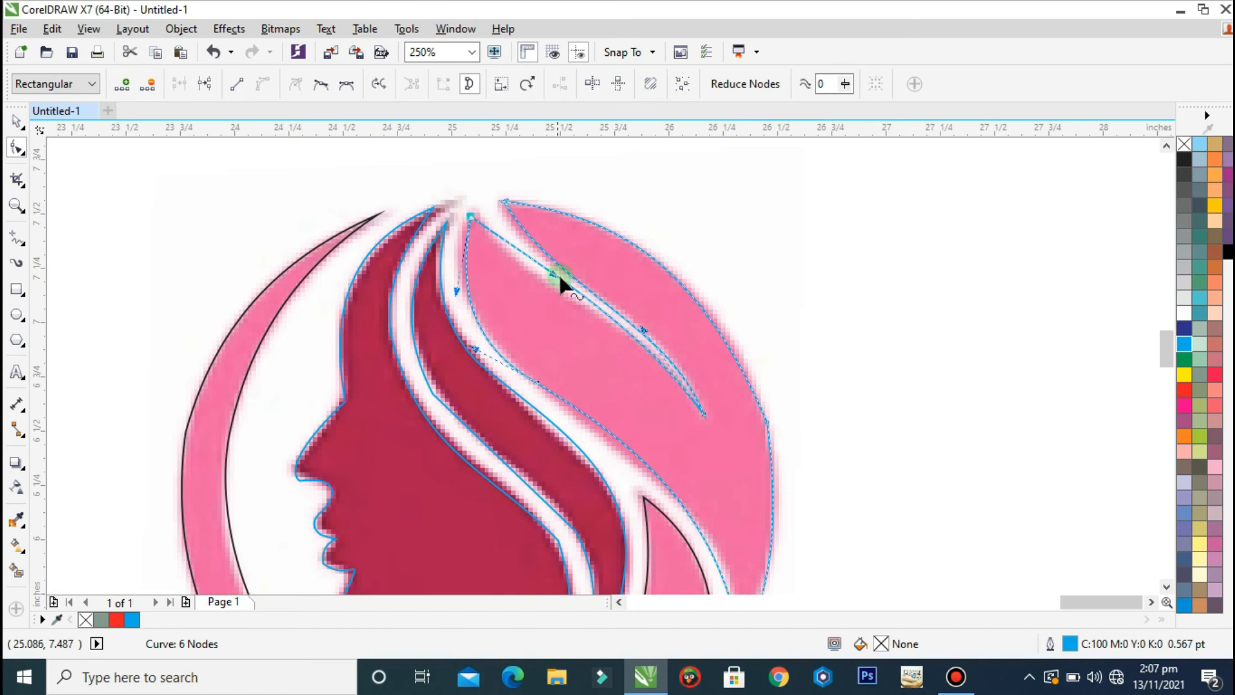
drag(553, 276, 547, 298)
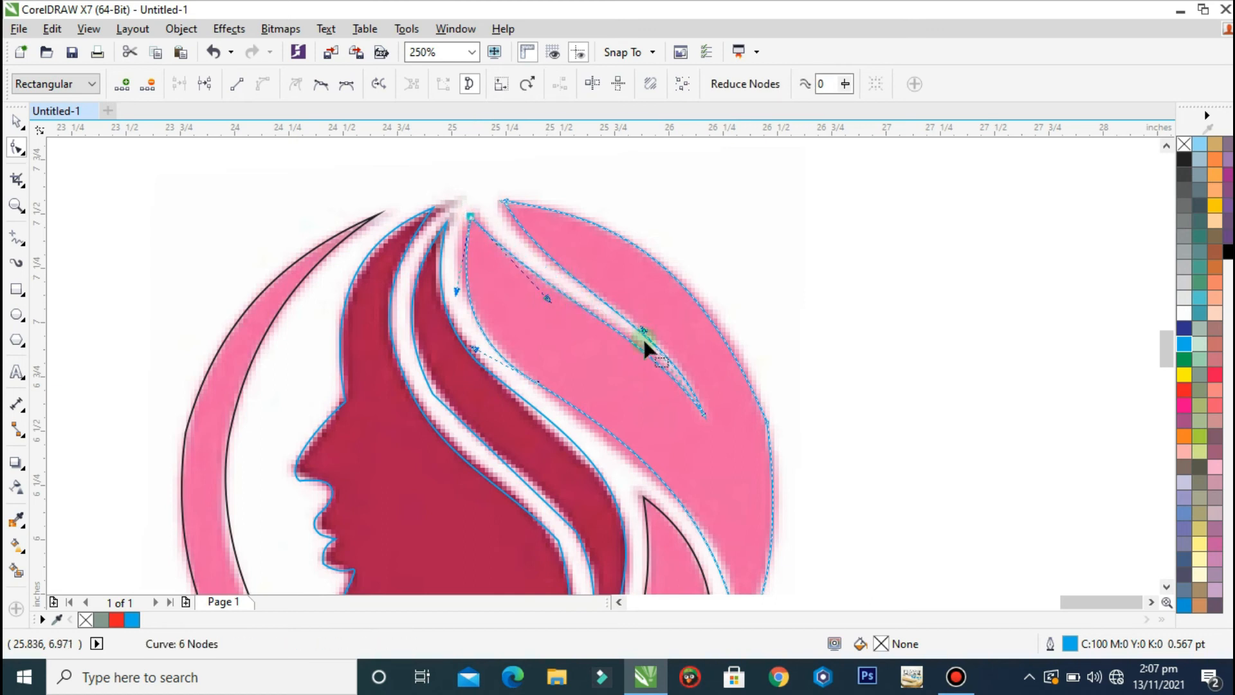
drag(644, 331, 645, 324)
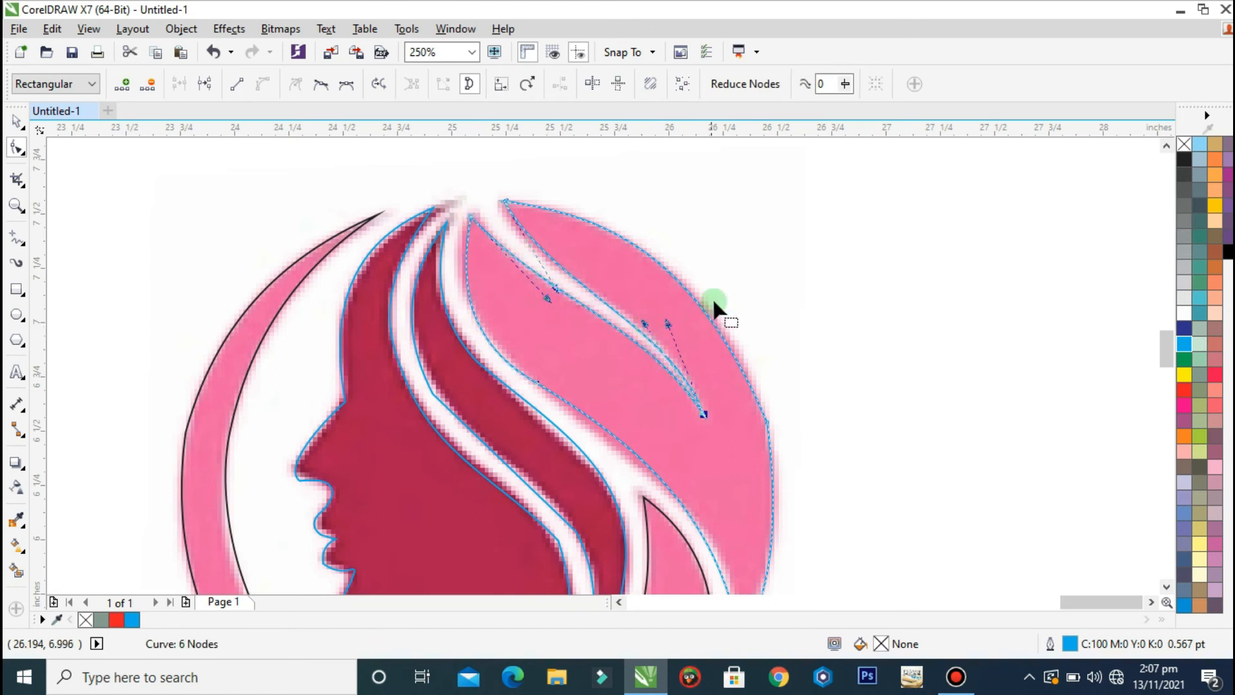
Step: Delete the middle node on the outer edge of the large pink hair section and reshape the edge into one smooth arc
scroll(714, 301, down, 2)
scroll(745, 366, up, 2)
click(741, 367)
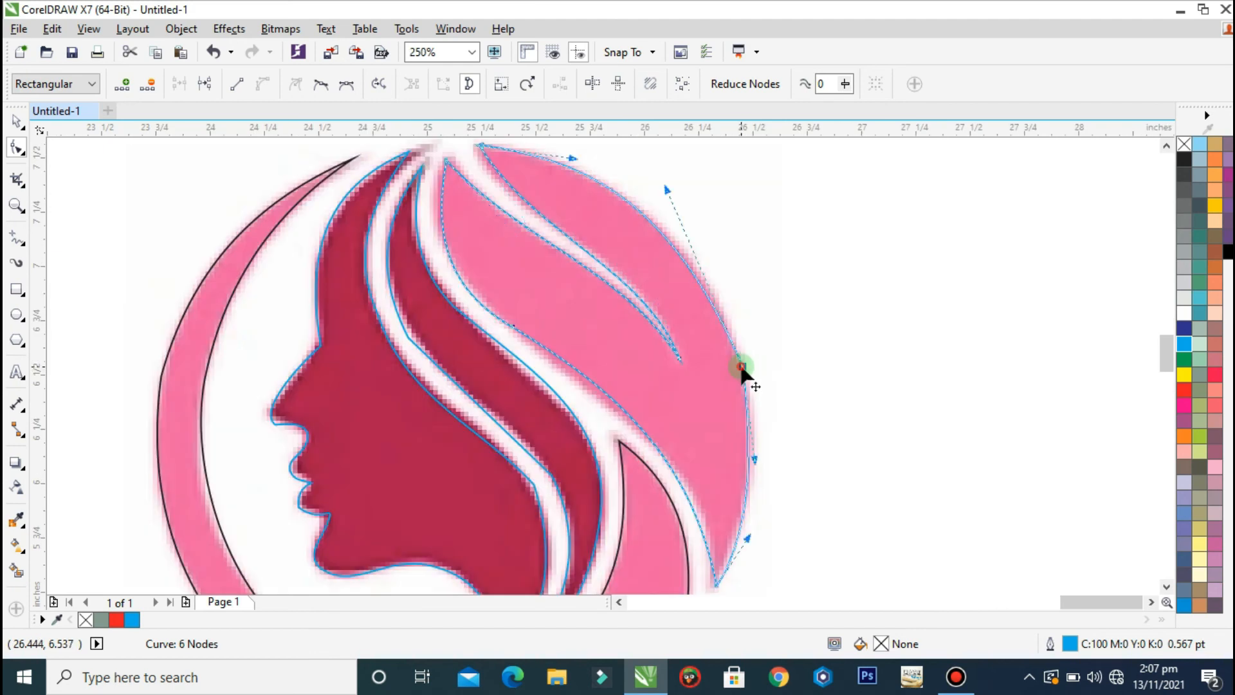
key(Delete)
click(716, 579)
drag(821, 421, 804, 378)
scroll(786, 326, down, 2)
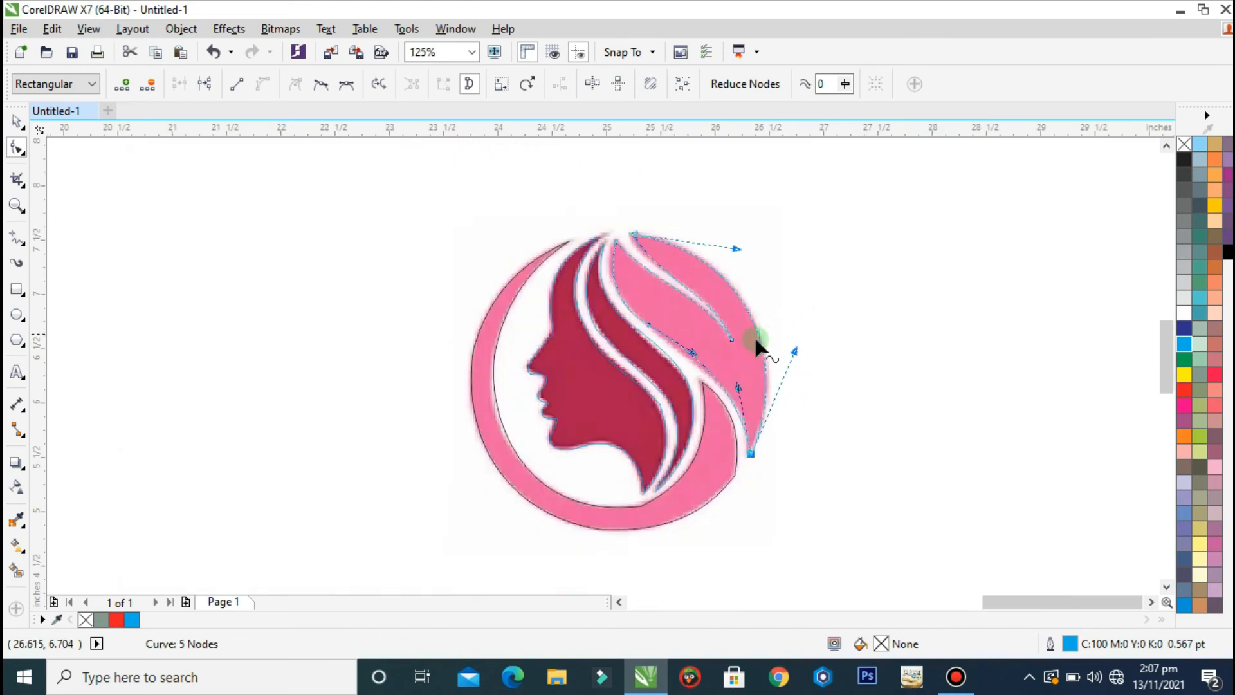
Step: Move the upper node on the dark red strand's inner edge onto the color boundary beside the white gap
scroll(686, 400, up, 2)
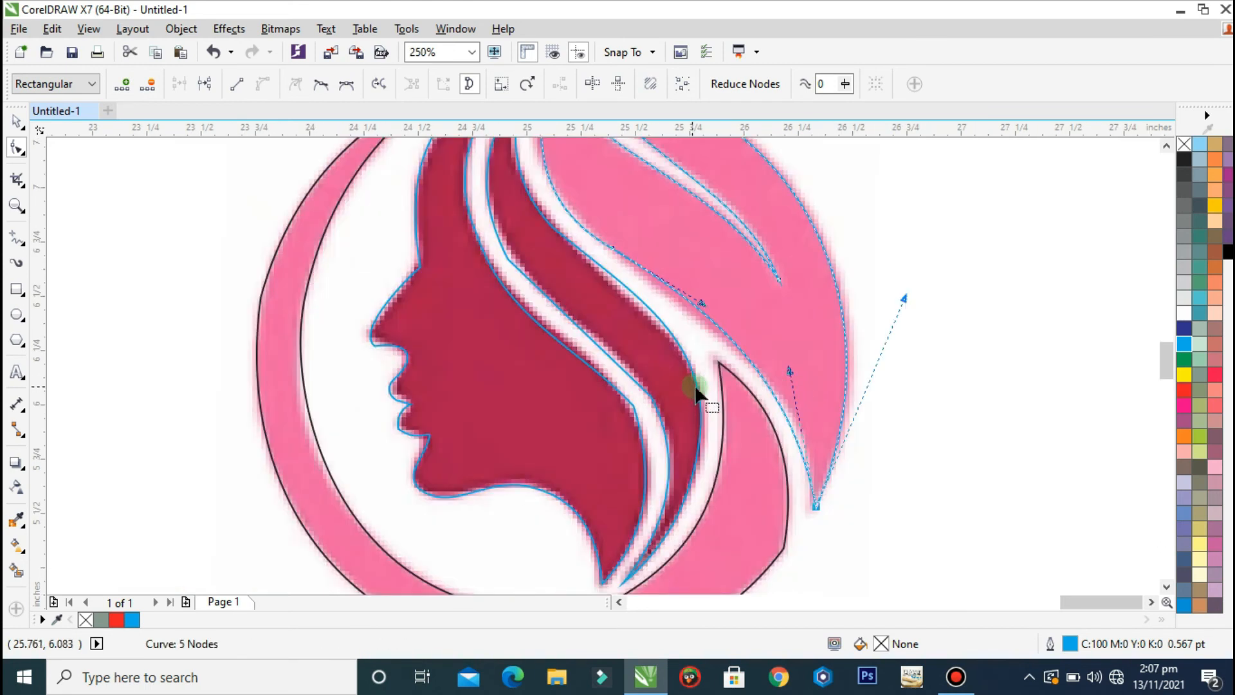
scroll(619, 295, up, 4)
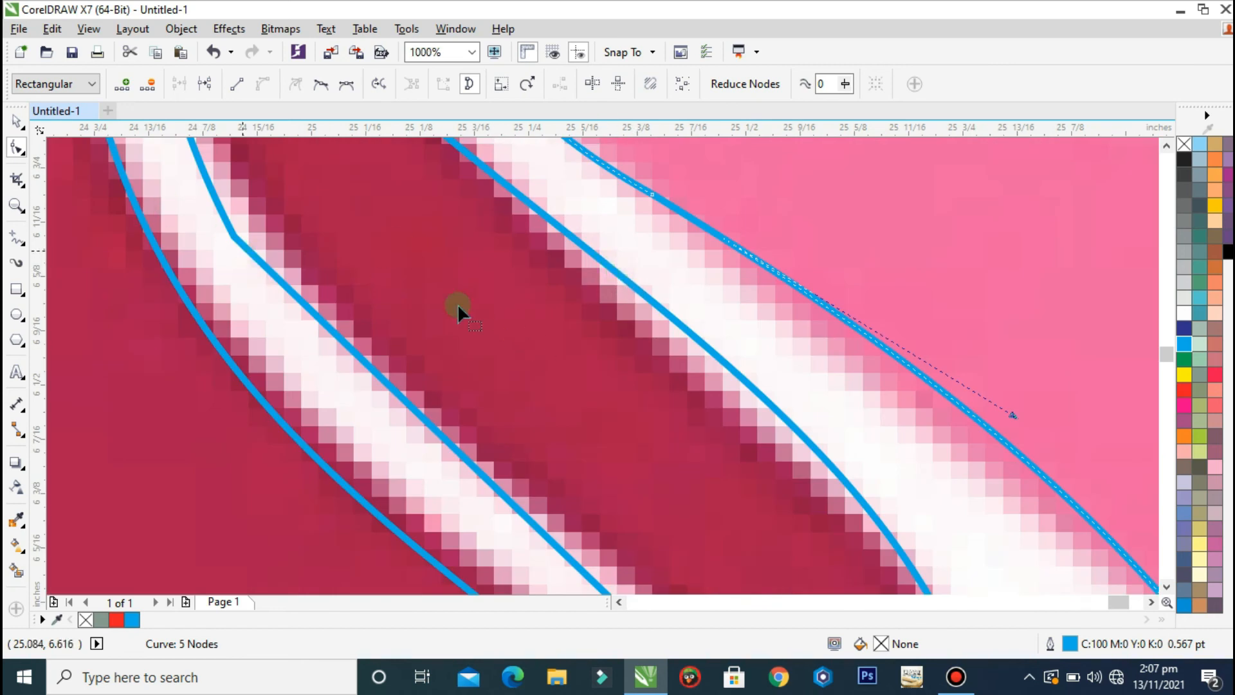
scroll(512, 318, down, 2)
double_click(380, 283)
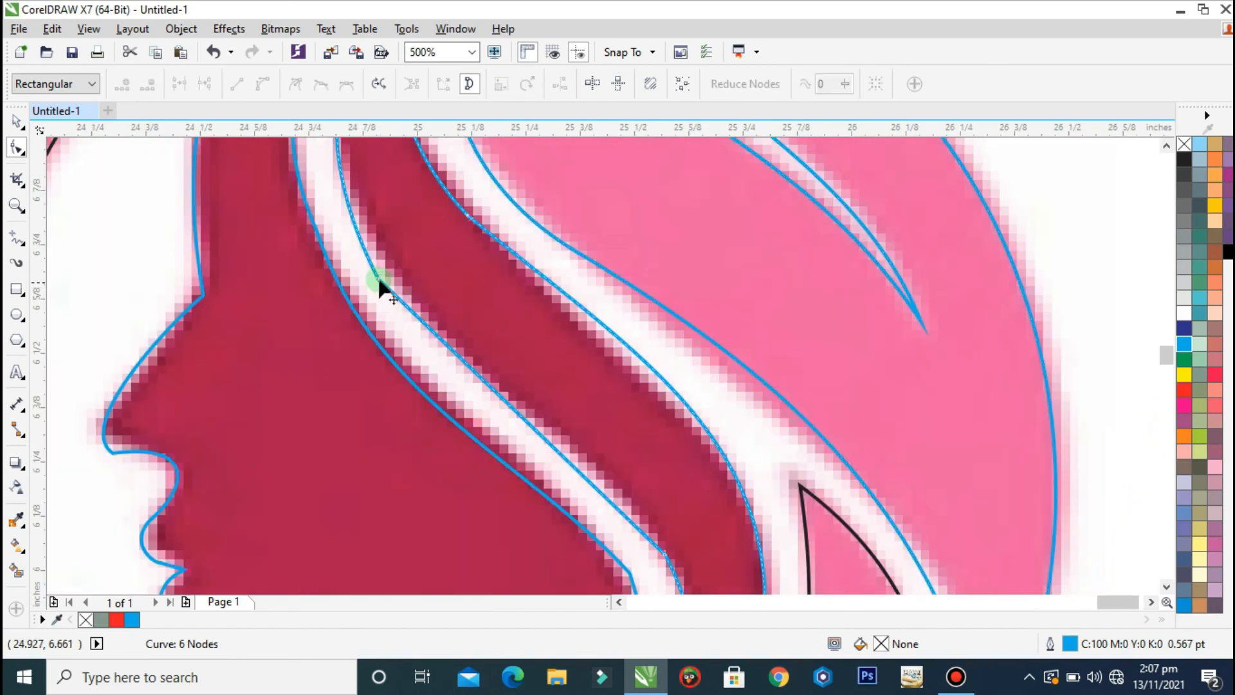
scroll(527, 353, down, 2)
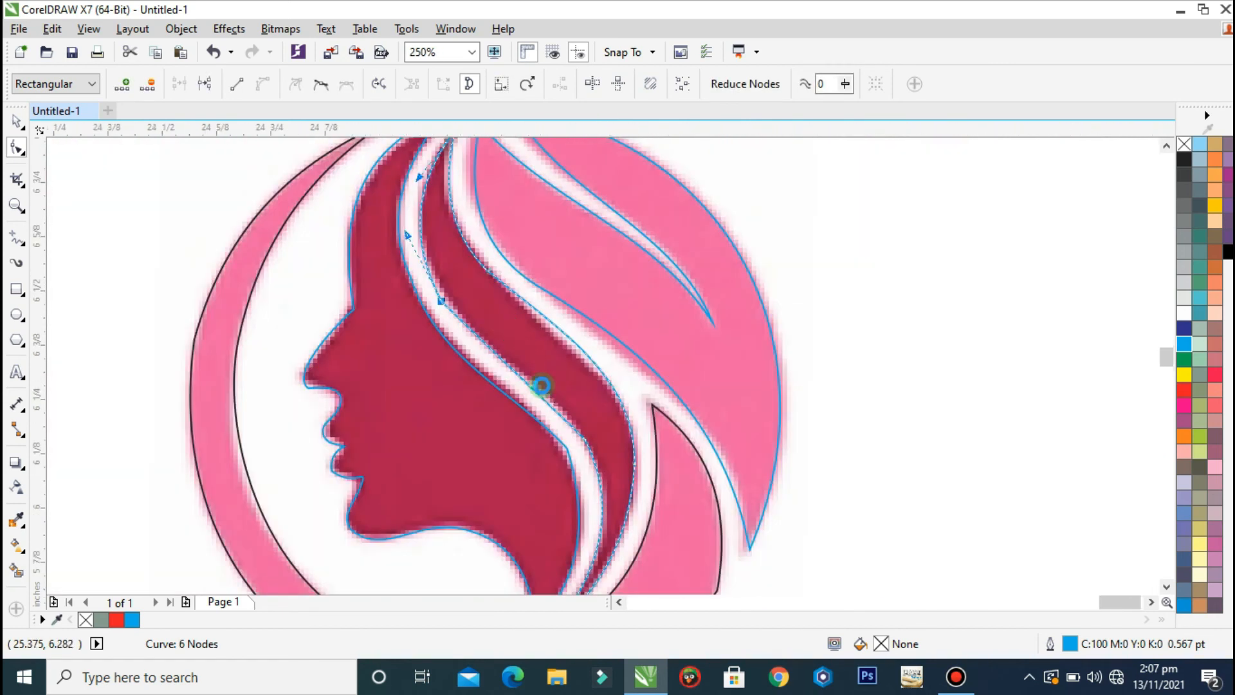
scroll(543, 389, up, 2)
scroll(461, 350, down, 2)
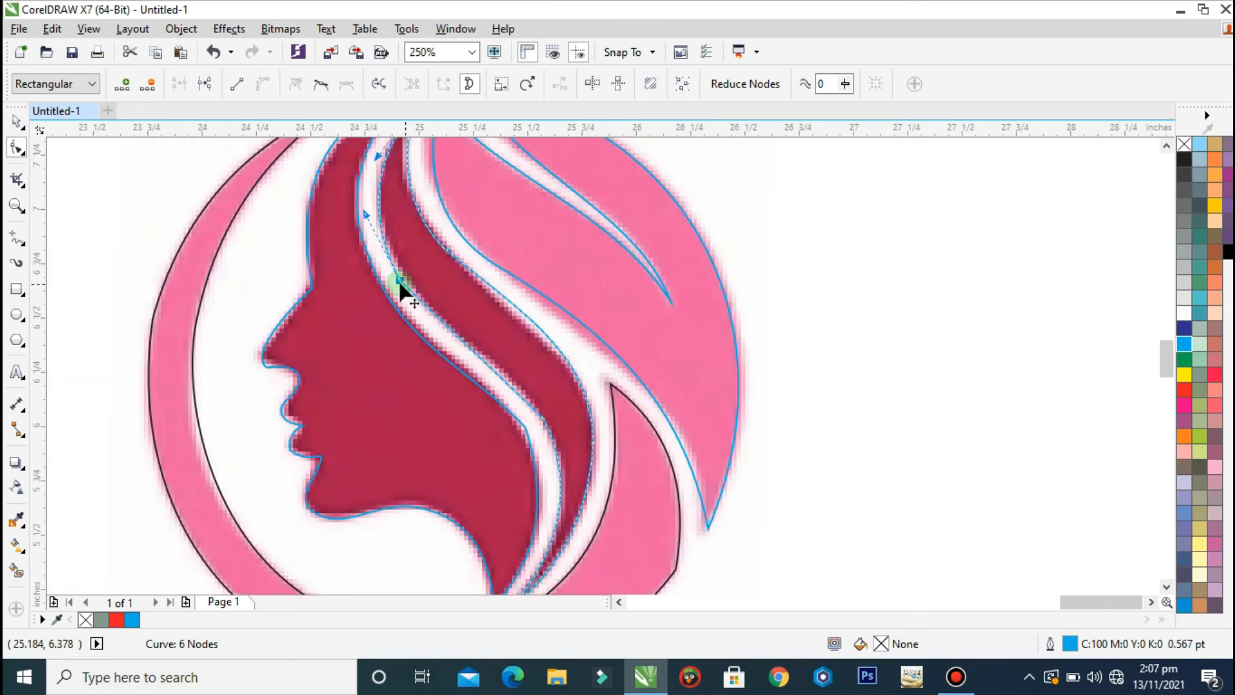
drag(400, 281, 590, 367)
drag(460, 332, 465, 342)
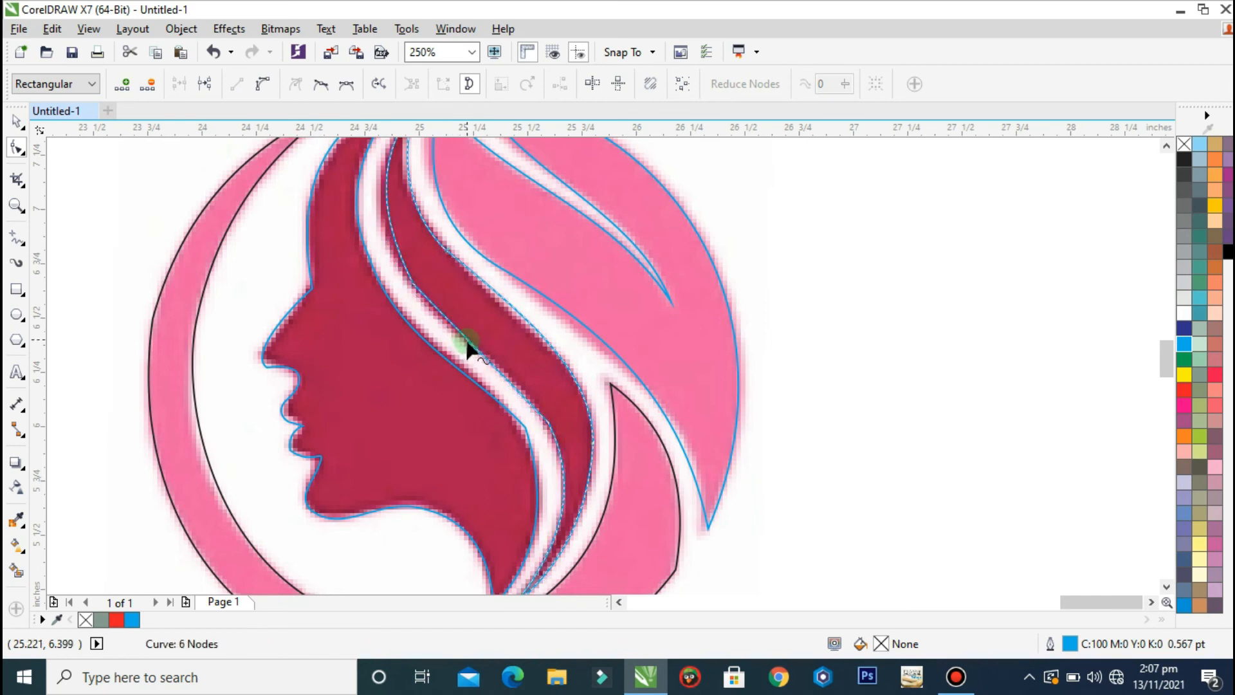
Step: Convert the straight inner segment of the dark red strand to a curve and bend it along the white gap
scroll(466, 344, up, 2)
right_click(475, 349)
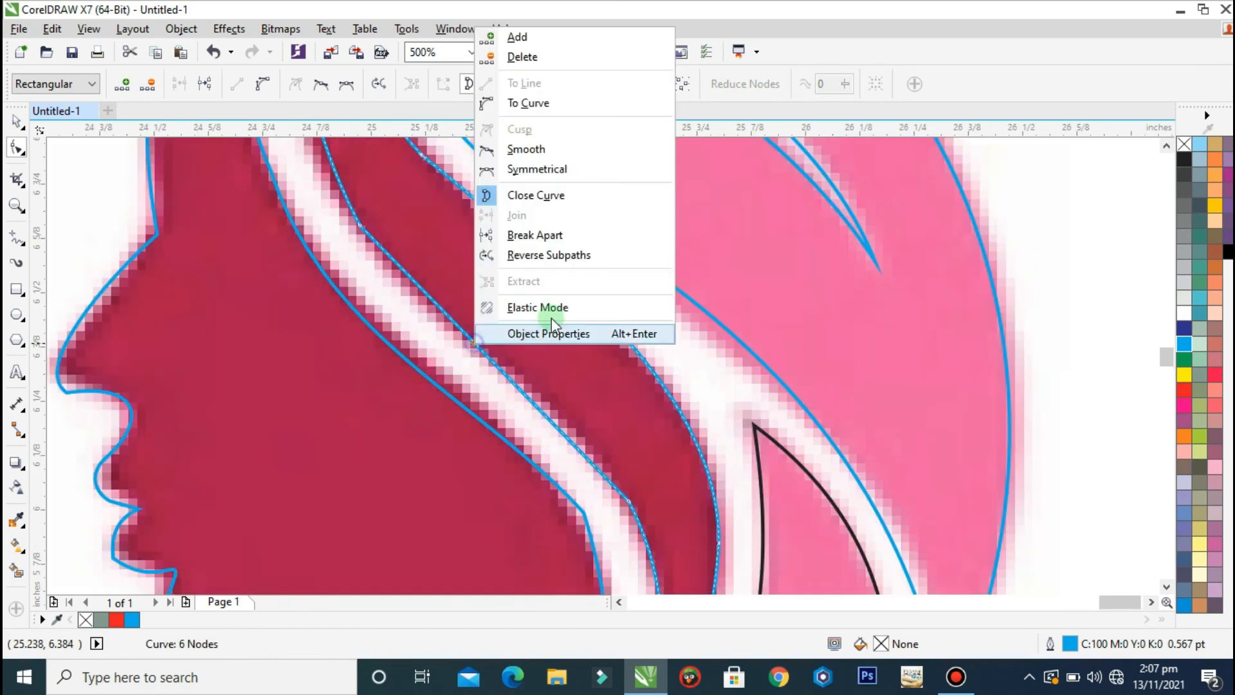
click(524, 103)
drag(474, 346, 464, 351)
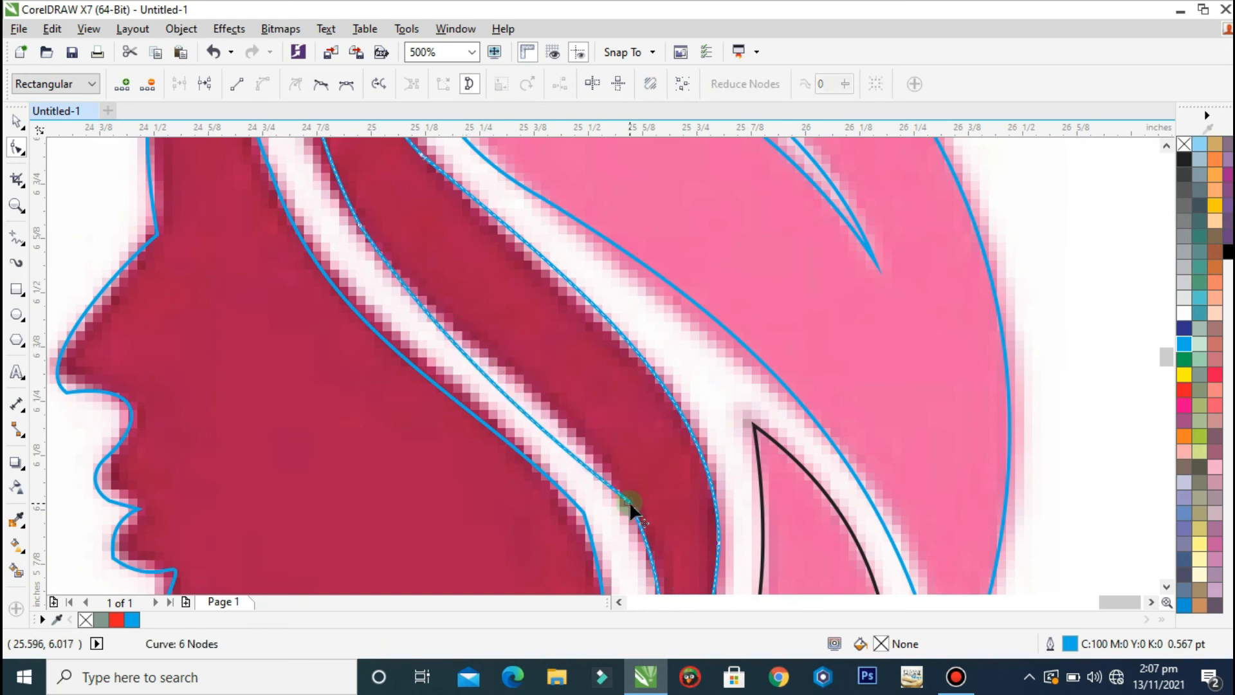
click(624, 497)
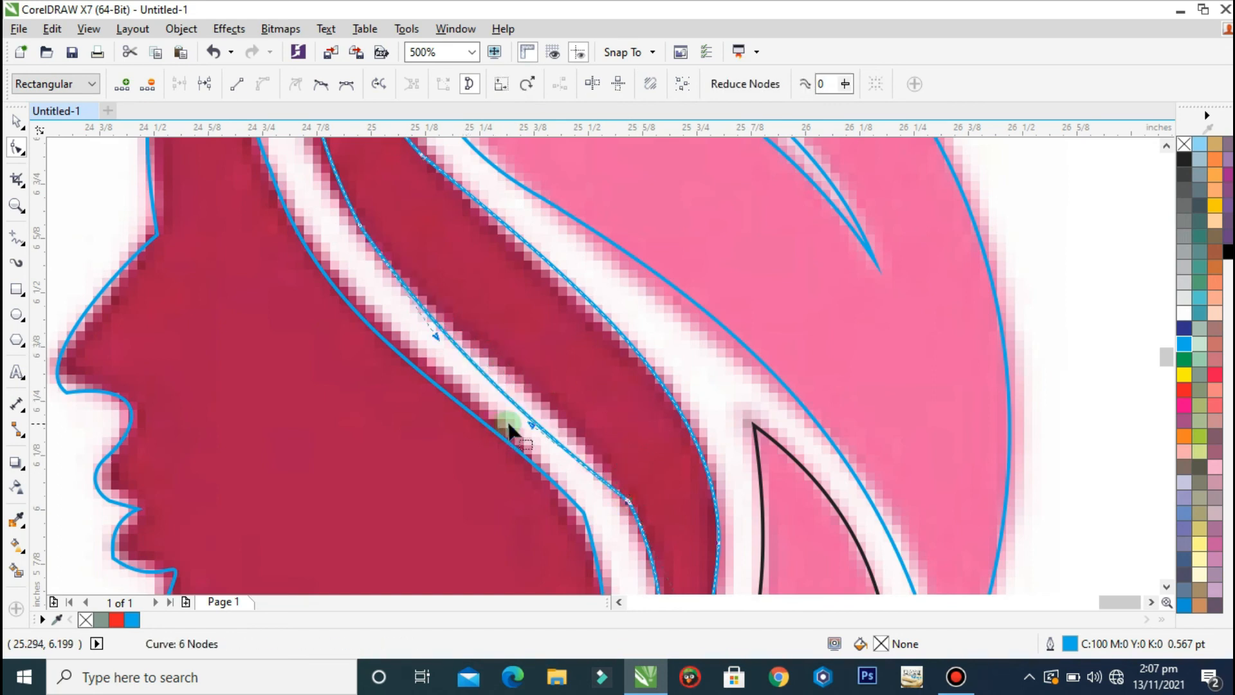
drag(530, 425, 553, 414)
Step: Select all four traced outlines and move them off the bitmap into the empty space beside it
scroll(587, 366, down, 2)
key(space)
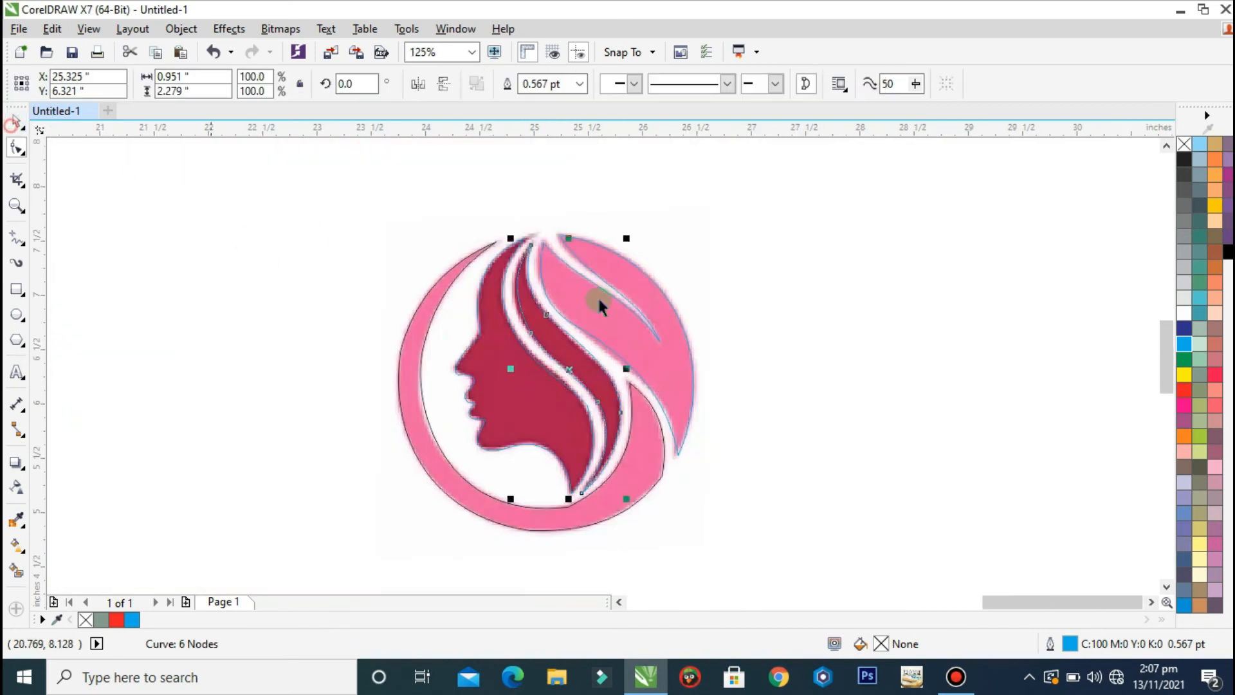
click(781, 284)
drag(787, 217, 361, 557)
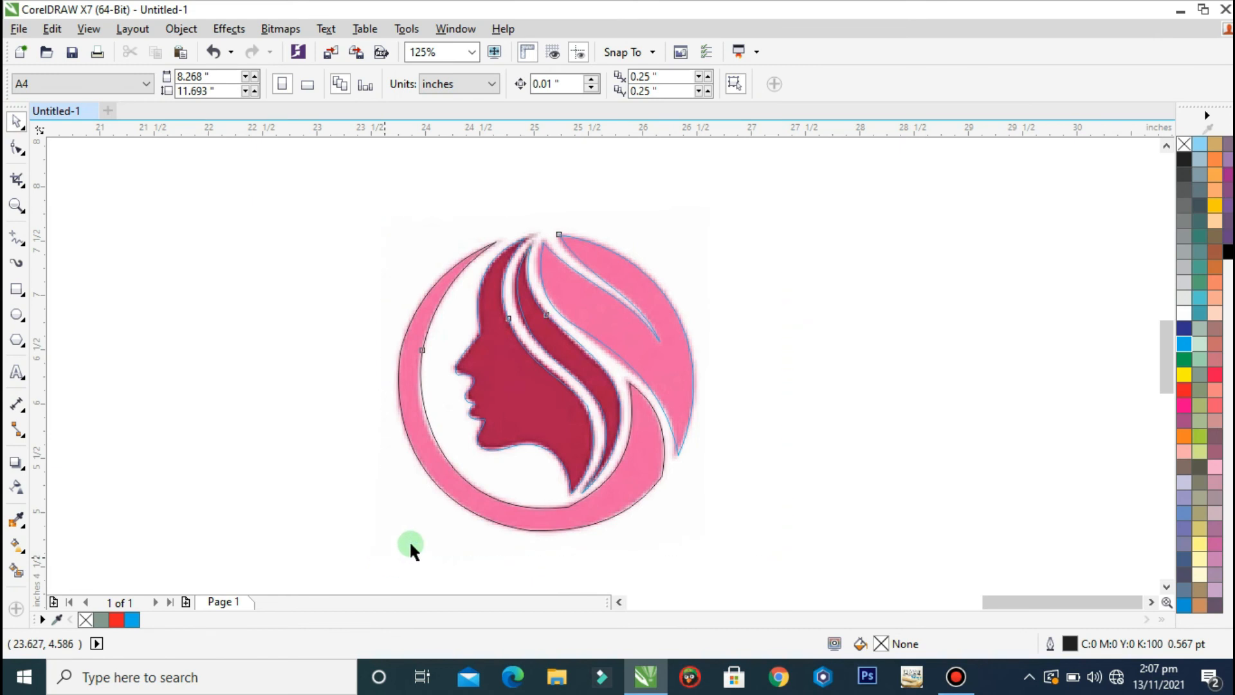
drag(544, 381, 846, 394)
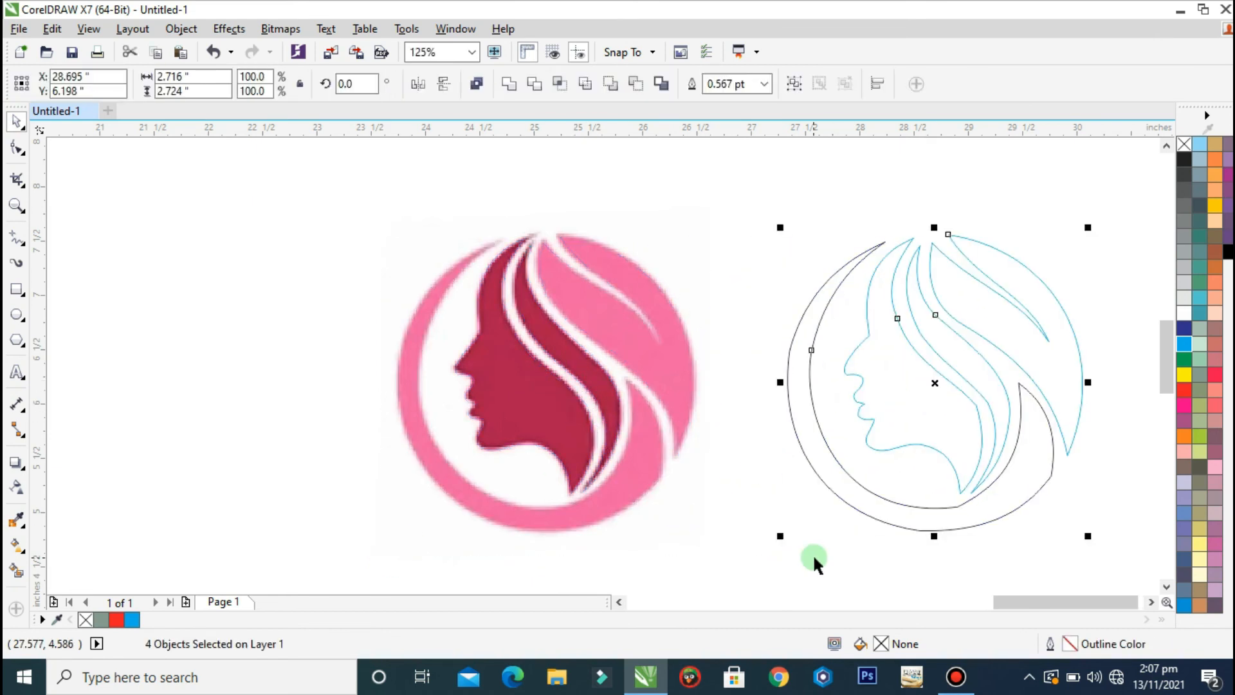
Step: Fill the crescent outline with bright pink
key(F2)
drag(1117, 196, 334, 588)
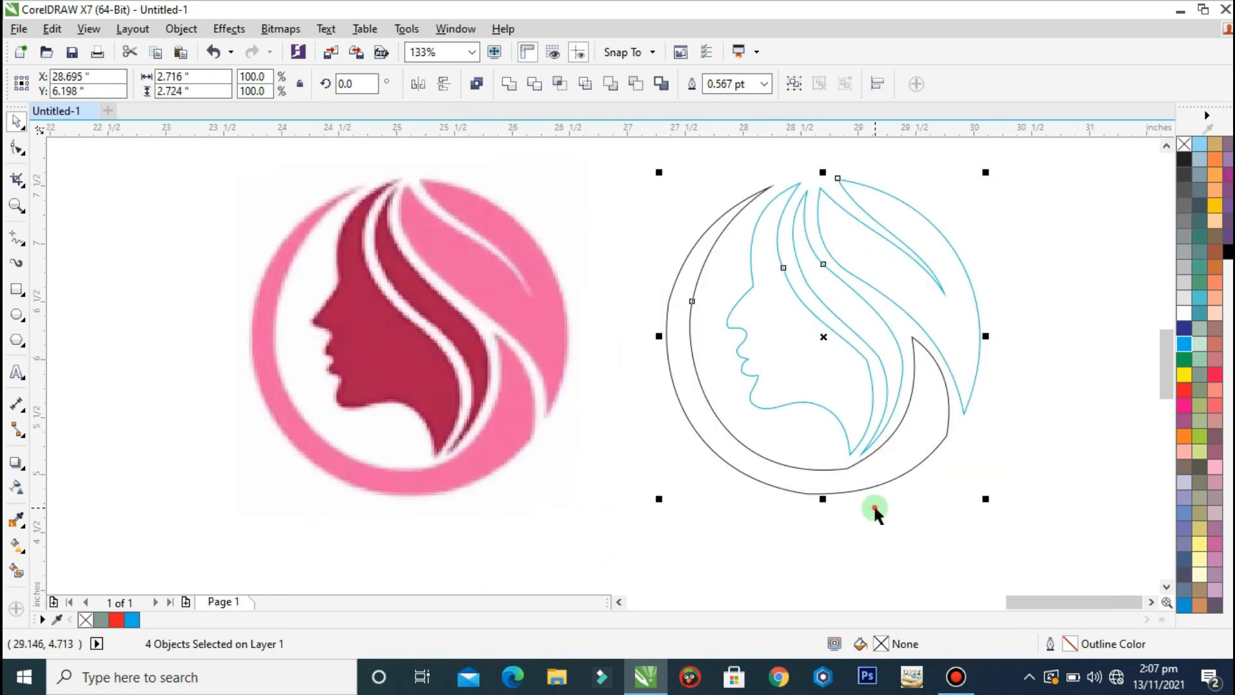
click(871, 476)
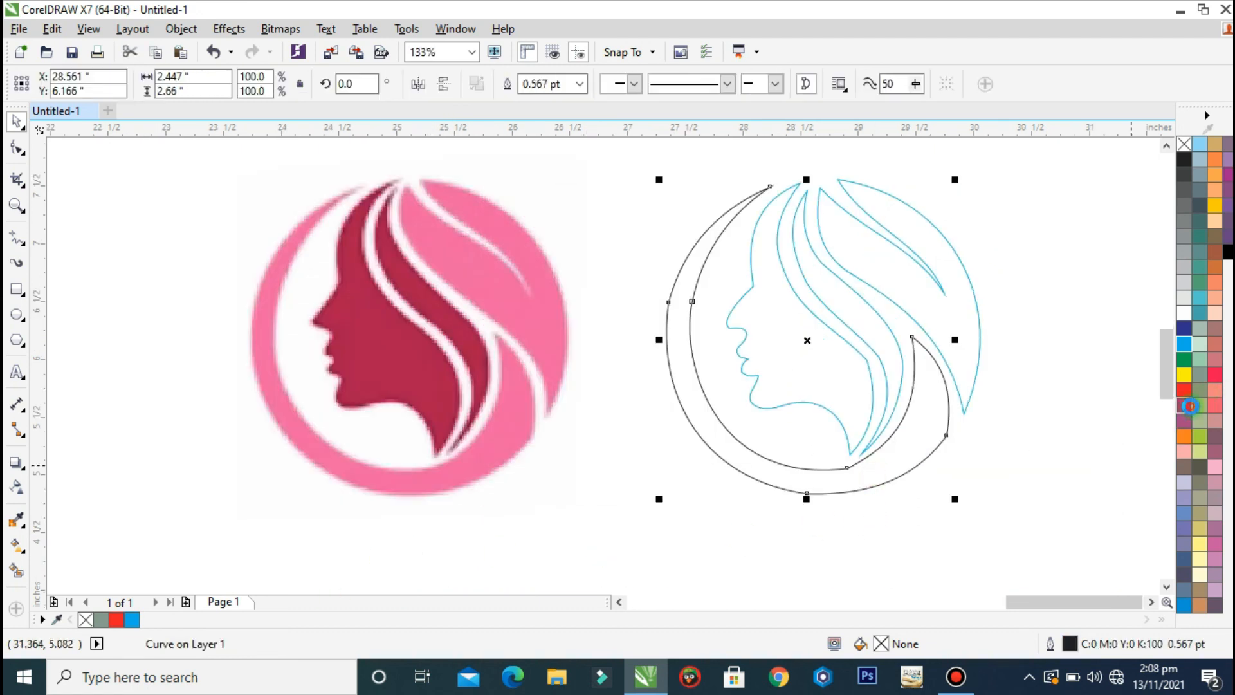
click(1189, 406)
click(921, 508)
Step: Sample the dark red from the bitmap's face and fill the traced face and inner hair strand with it
click(836, 408)
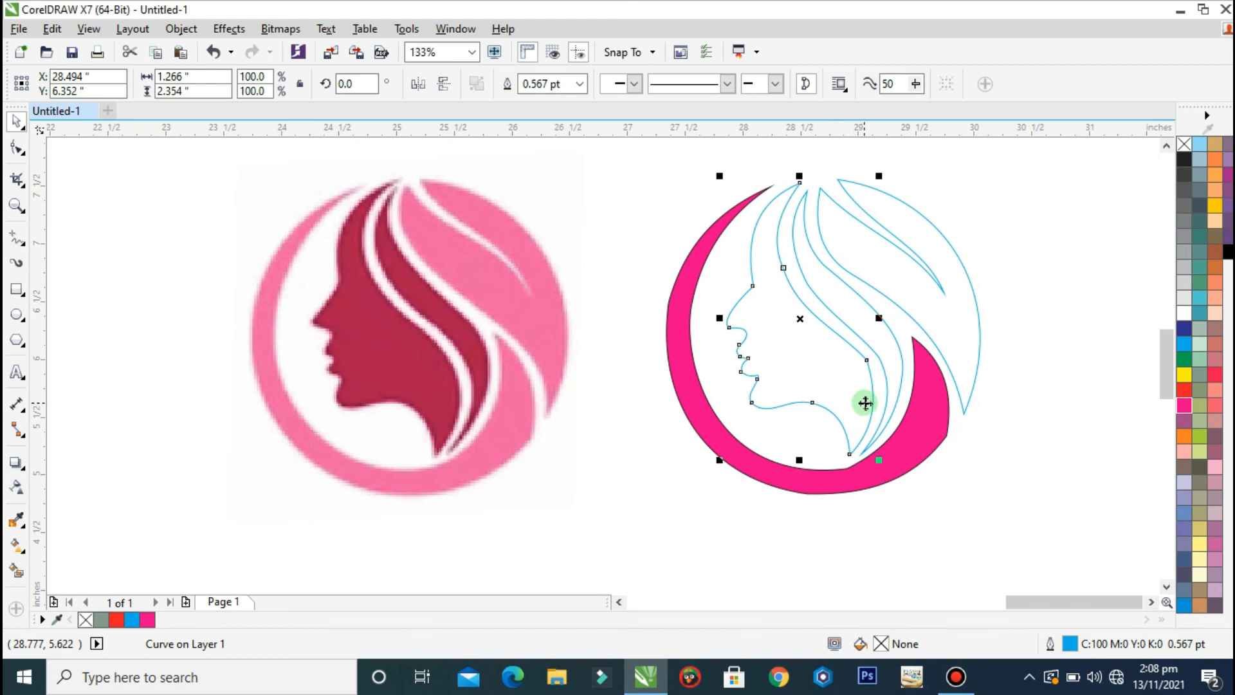
click(16, 520)
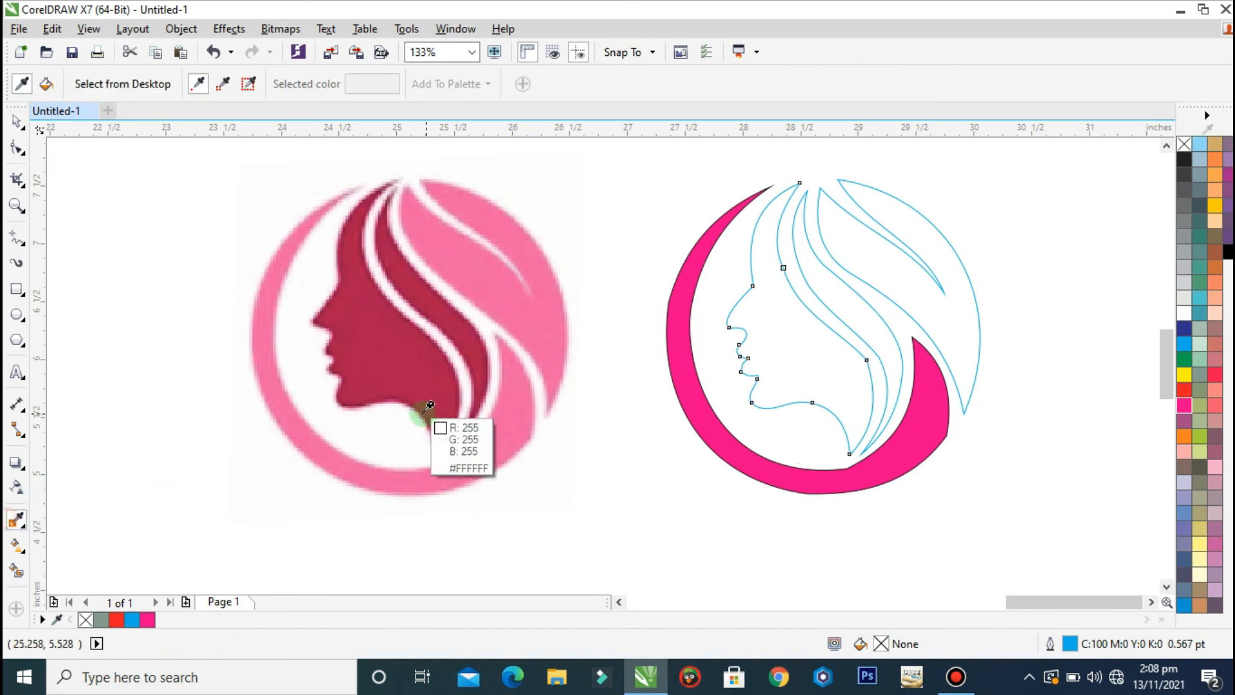
click(406, 367)
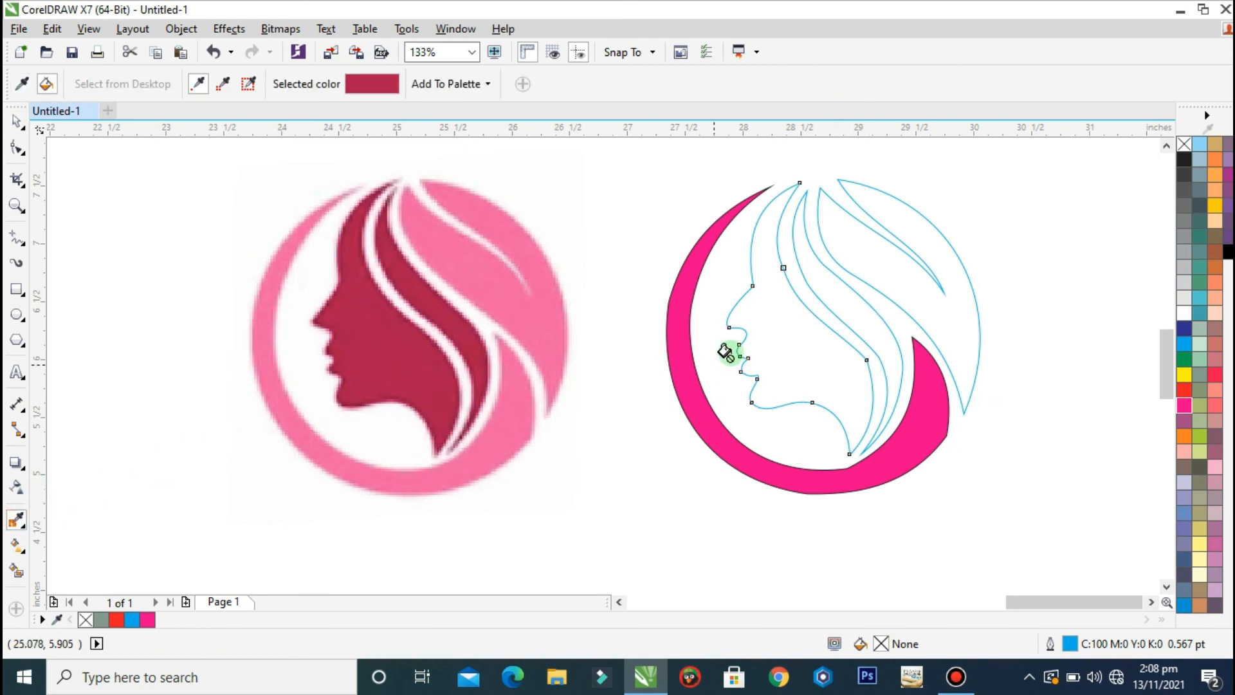
click(813, 347)
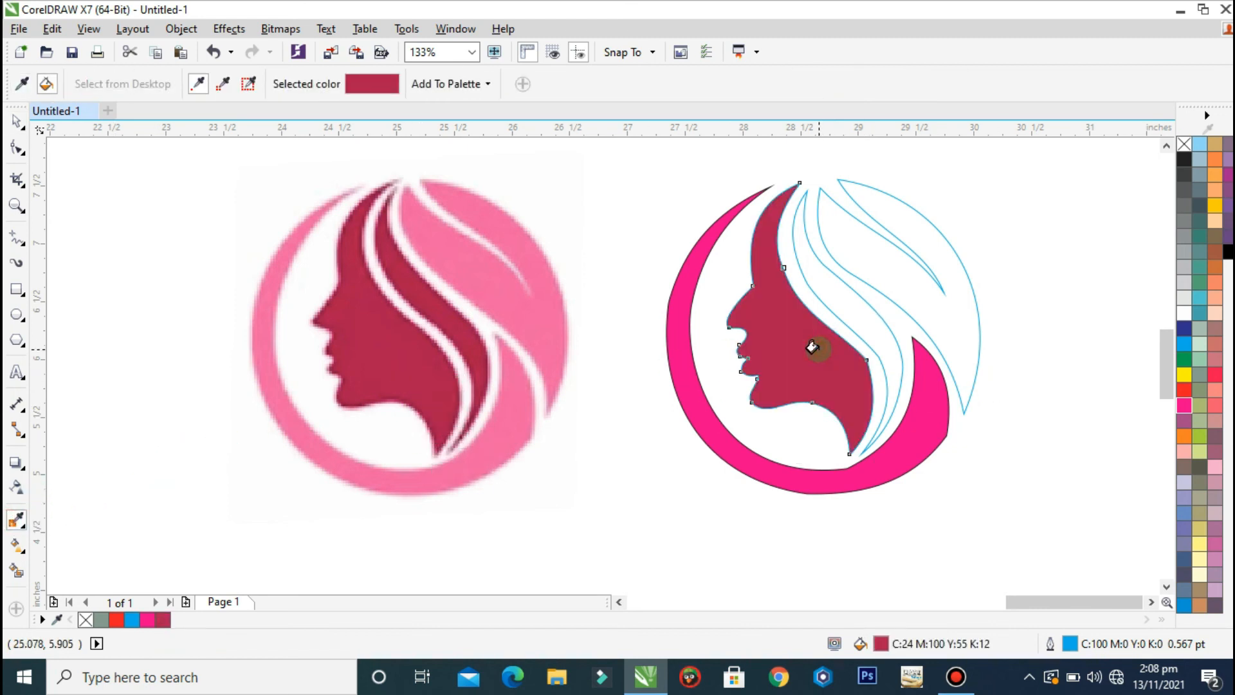
click(863, 327)
click(19, 126)
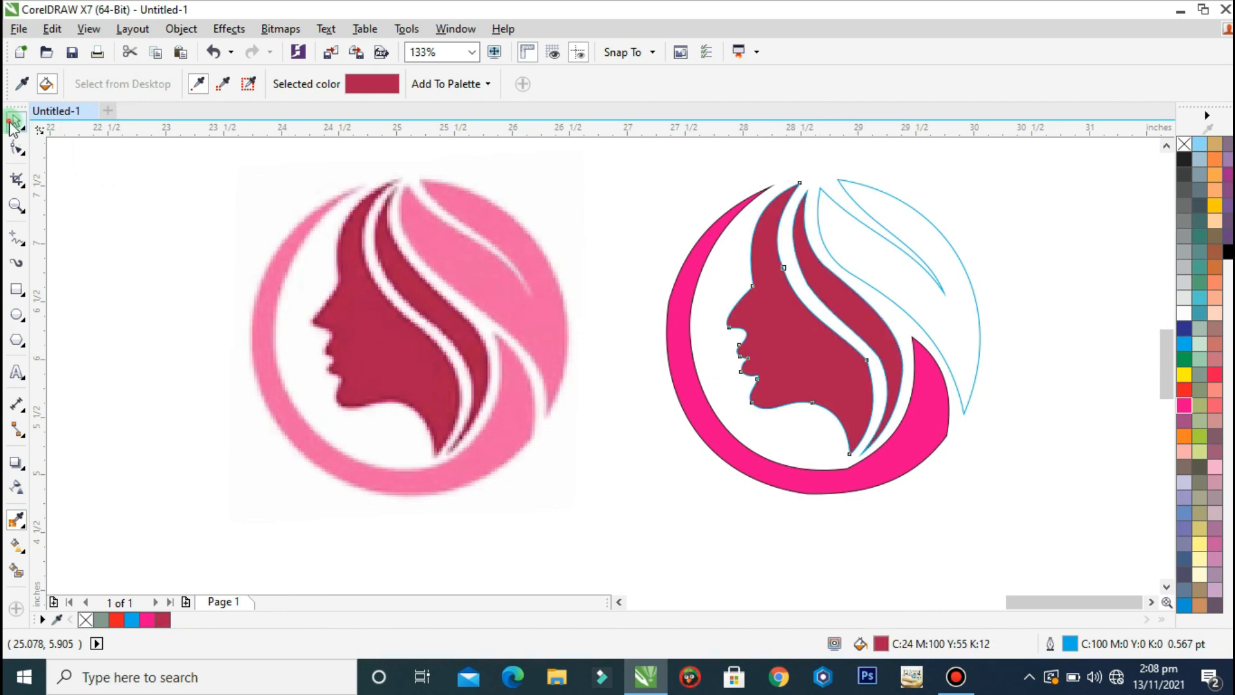
Step: Fill the large upper hair section with the same bright pink as the crescent
click(985, 371)
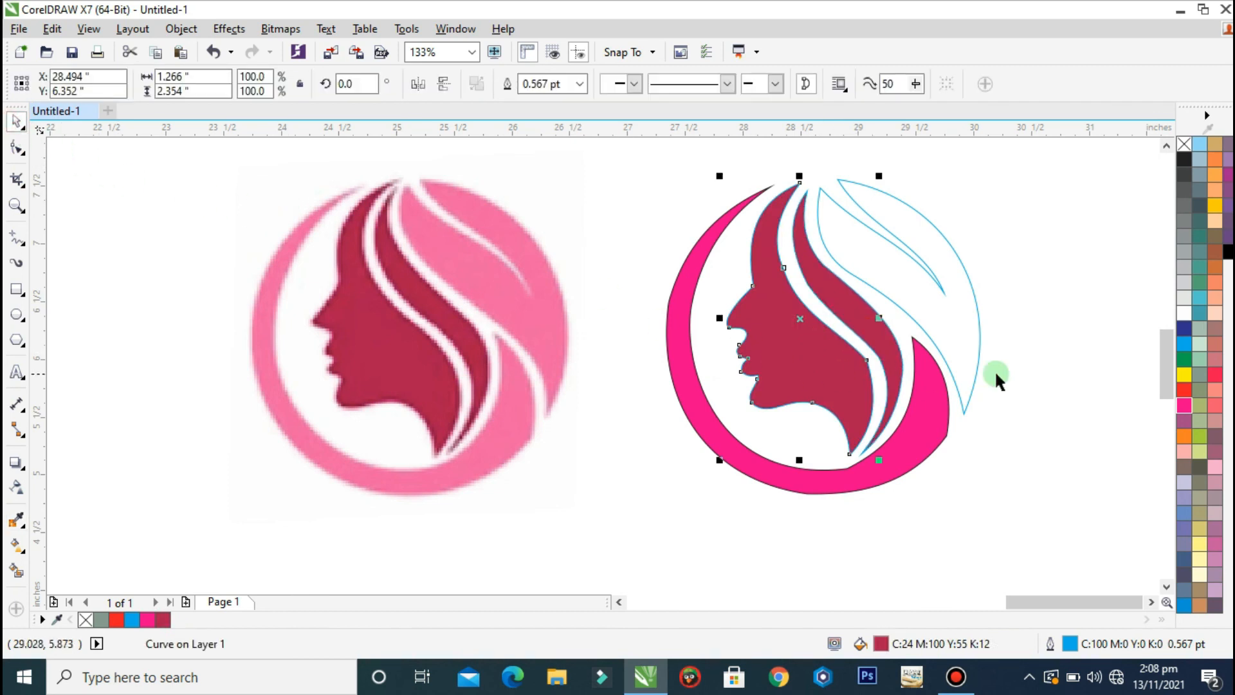
click(1184, 405)
click(1045, 208)
Step: Select all the filled logo shapes and remove their outlines
key(F2)
drag(1032, 161, 402, 550)
drag(523, 534, 1051, 154)
right_click(1186, 146)
click(1024, 290)
Step: Adjust the lower lip of the dark red face and delete its outer corner node to smooth the curve toward the chin
key(F2)
drag(739, 243, 513, 450)
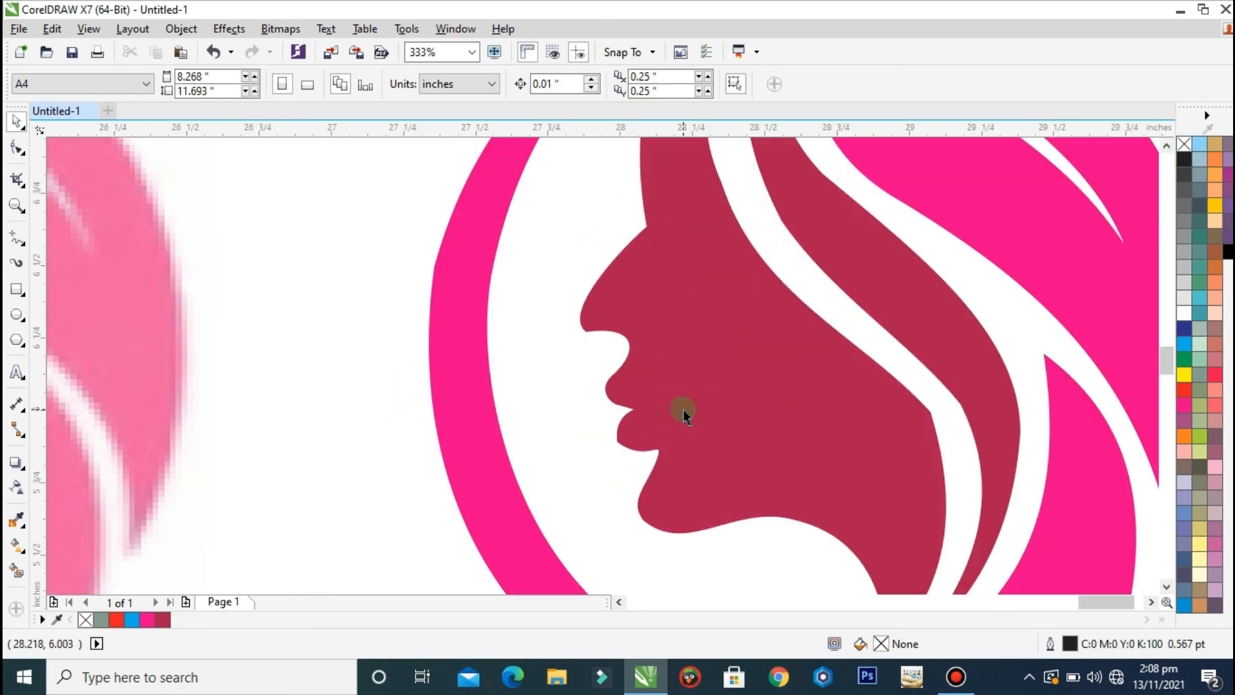
scroll(630, 442, up, 2)
click(631, 448)
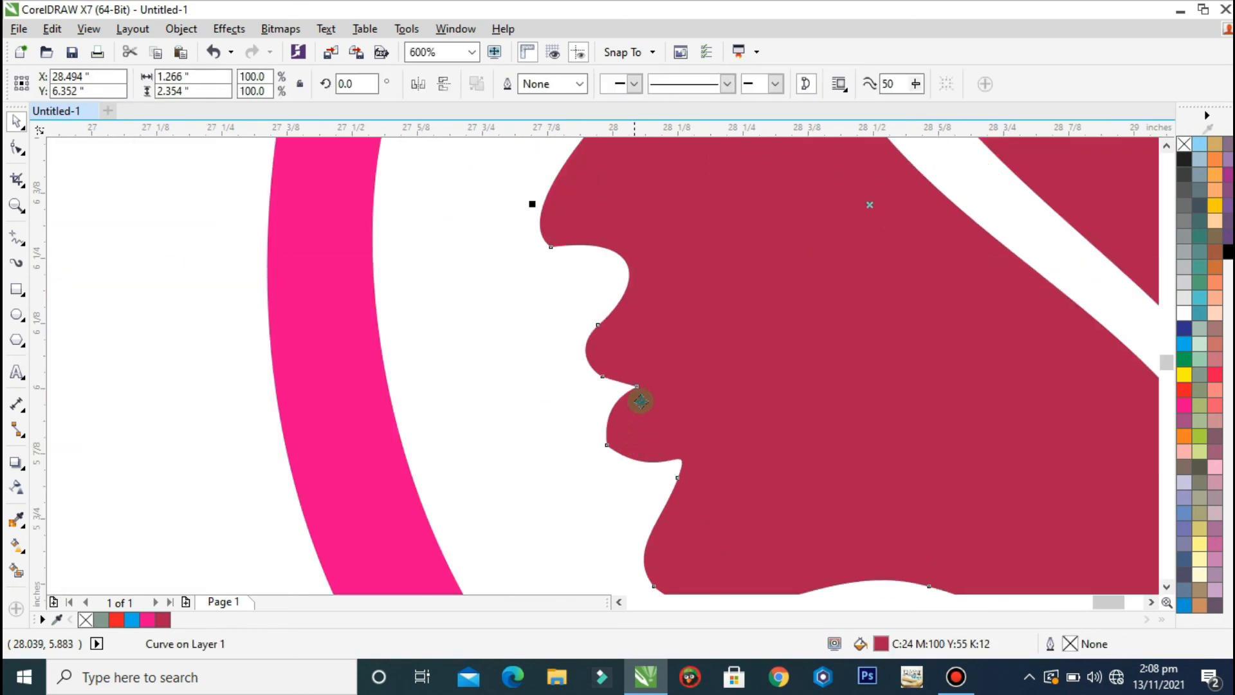
key(F10)
click(608, 443)
drag(608, 444, 622, 442)
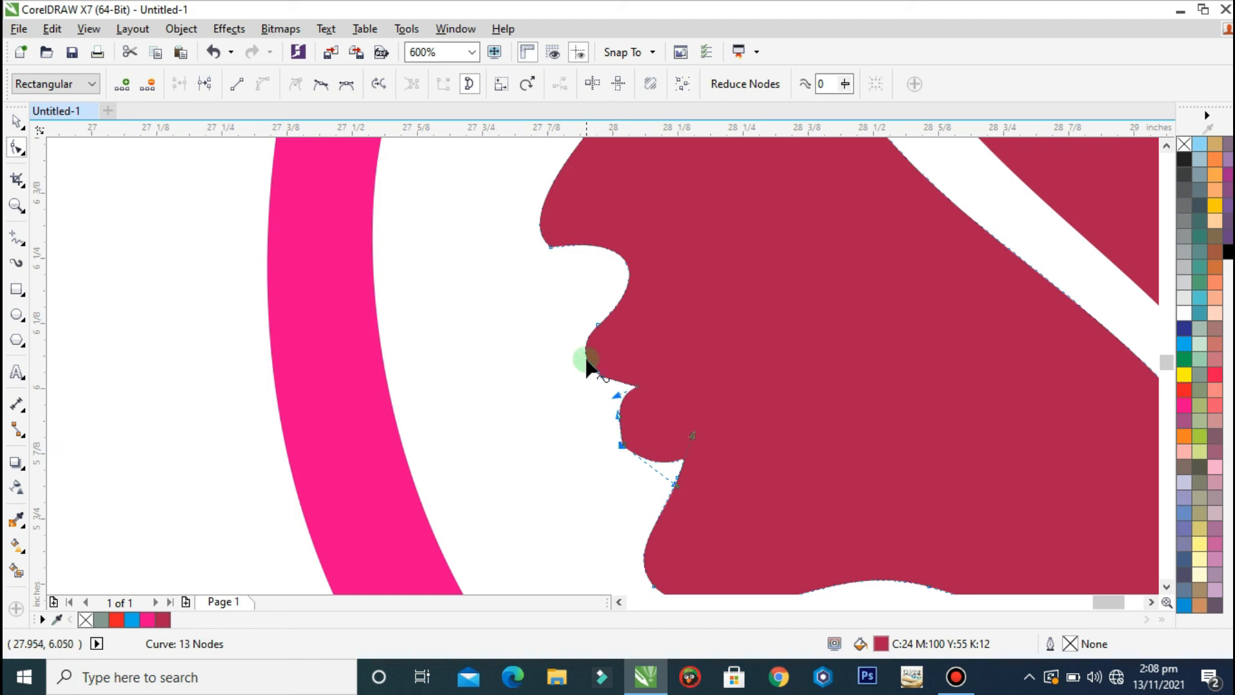
drag(600, 376, 593, 363)
drag(673, 483, 658, 460)
double_click(622, 445)
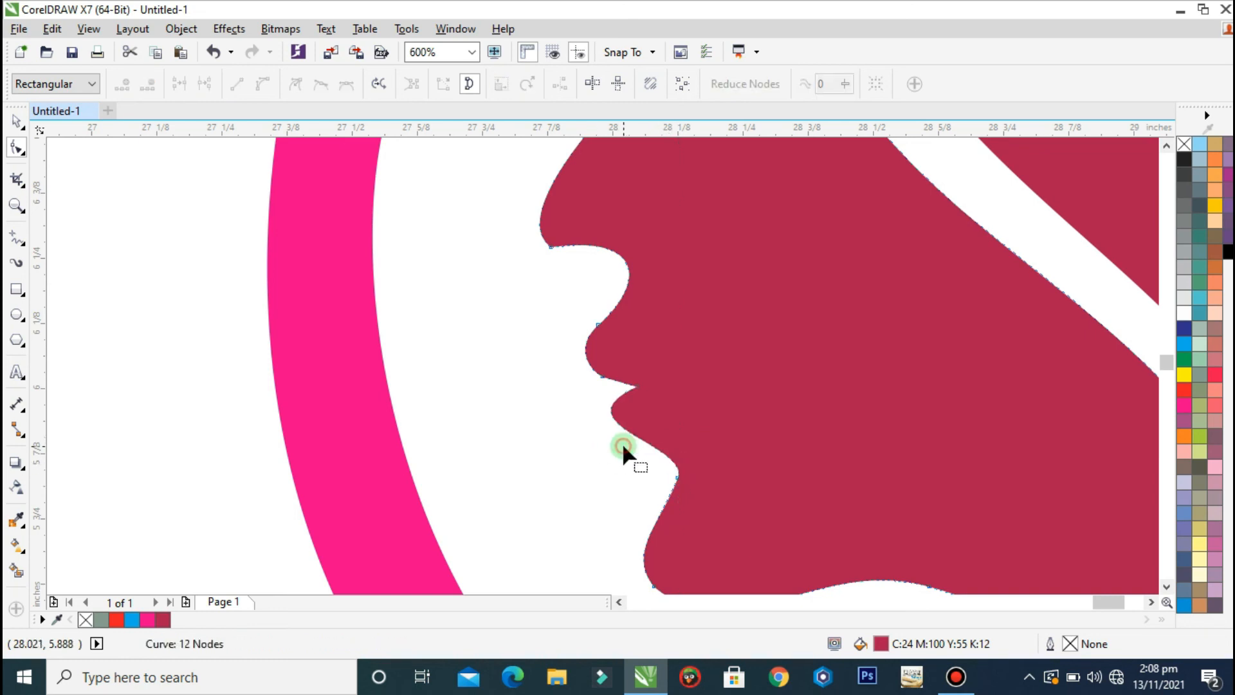
Step: Delete the node beneath the nose tip on the face so the nose flows smoothly into the upper lip
scroll(679, 423, down, 2)
scroll(615, 308, up, 2)
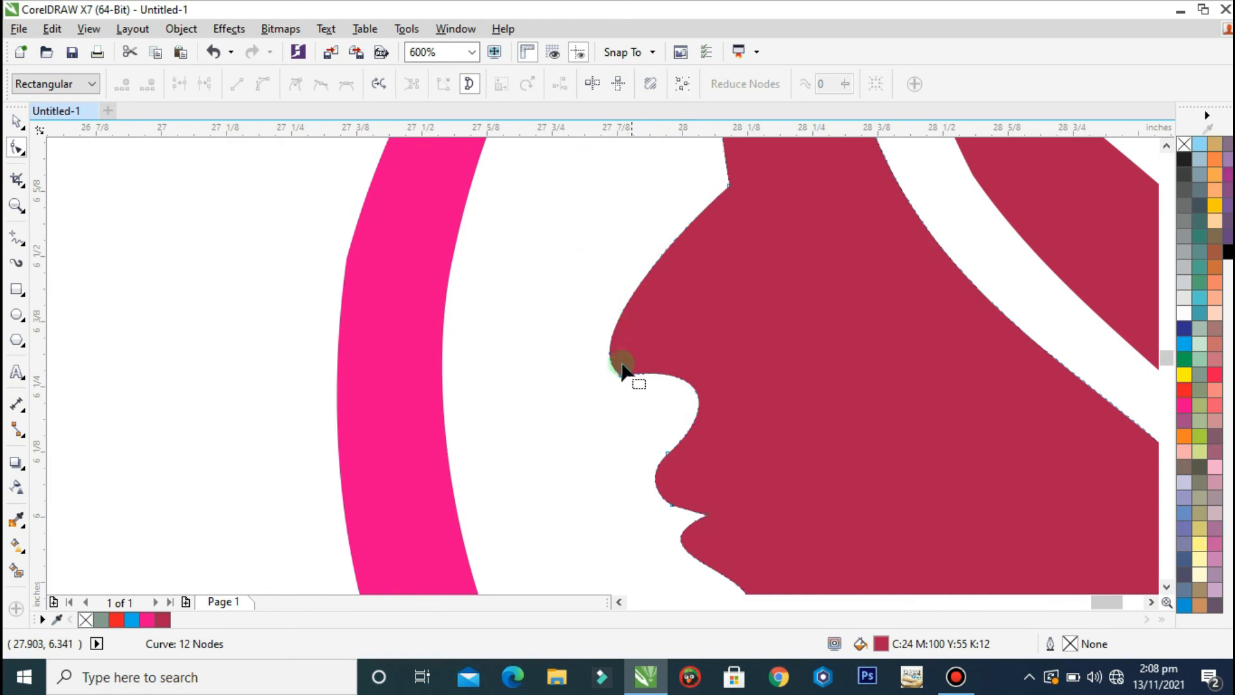
double_click(622, 376)
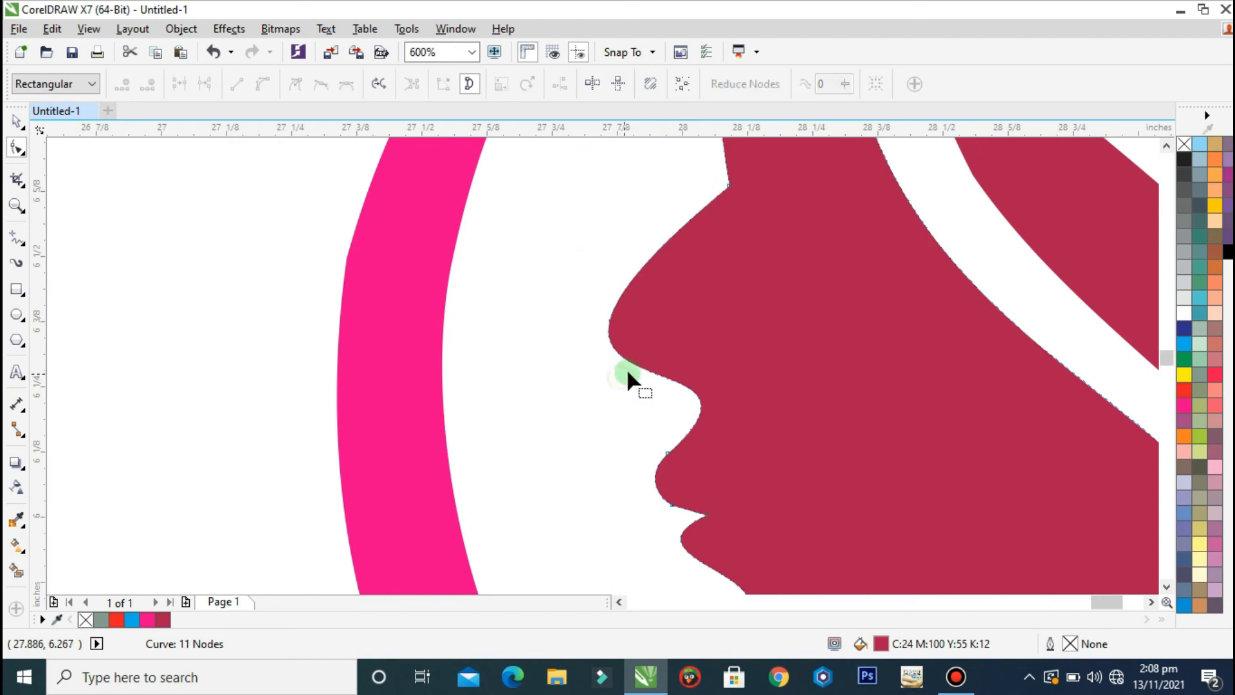
scroll(651, 347, down, 2)
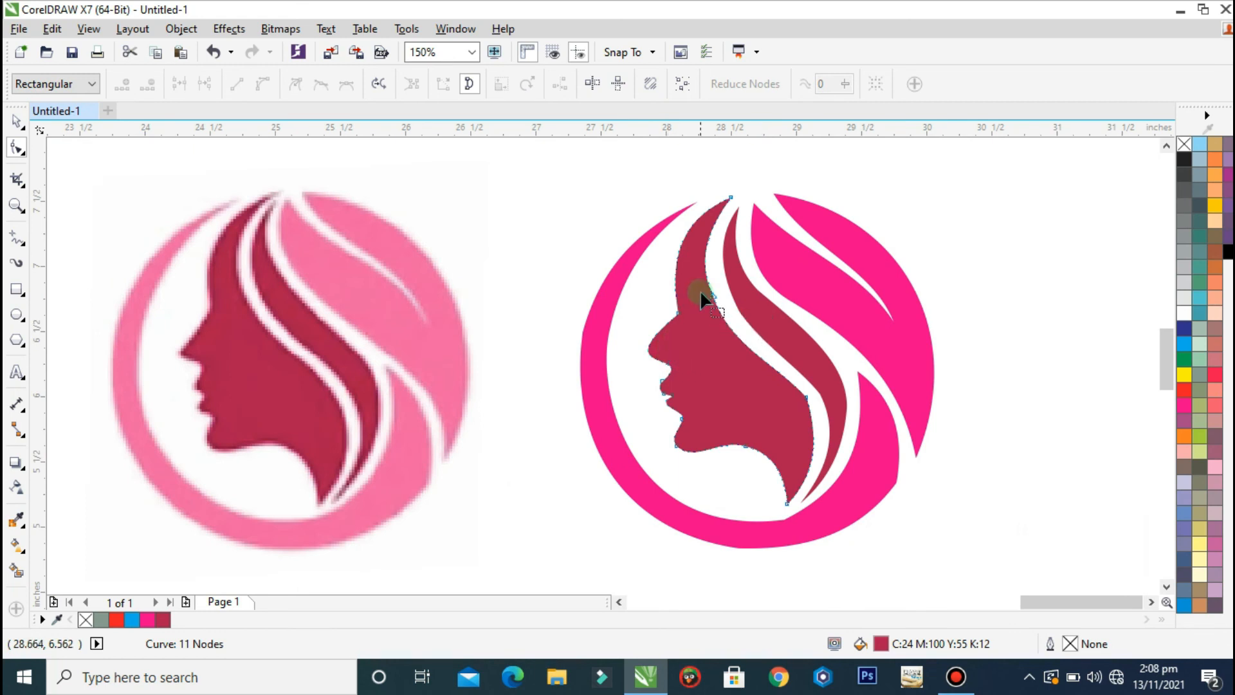
Step: Delete the node on the face's rear edge beside the white hair gap to smooth its curve toward the neck tip, and deselect the shape
scroll(669, 321, up, 1)
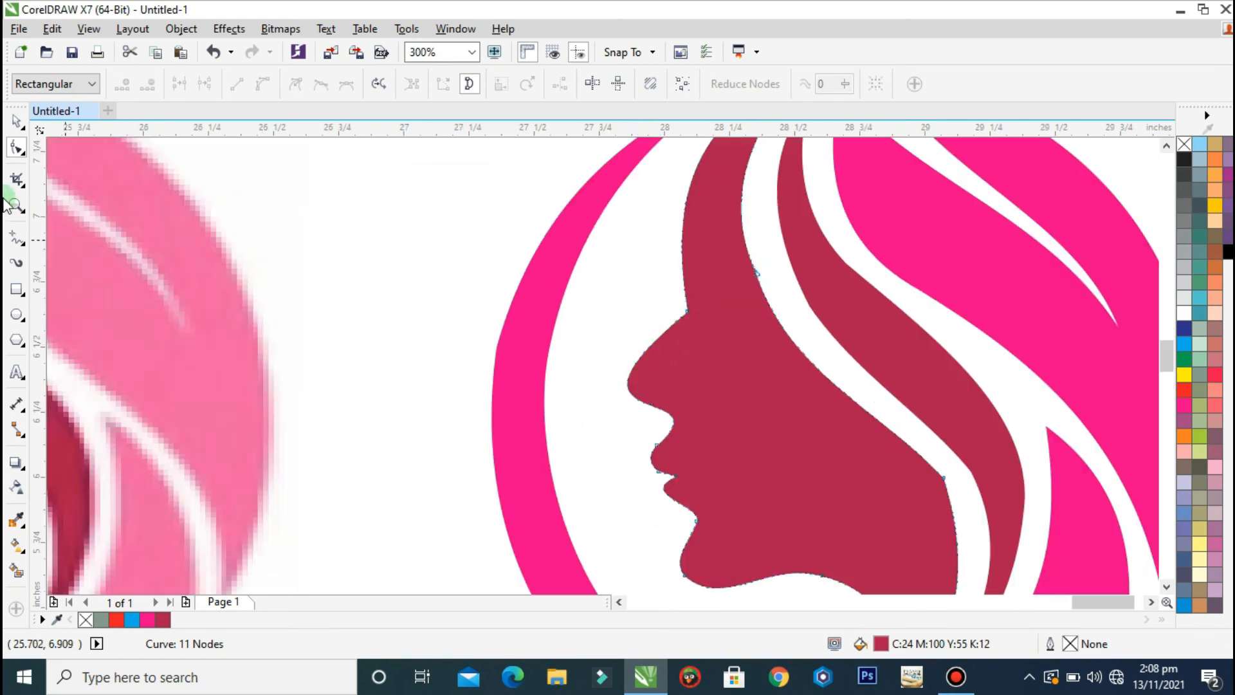
key(space)
scroll(573, 341, down, 1)
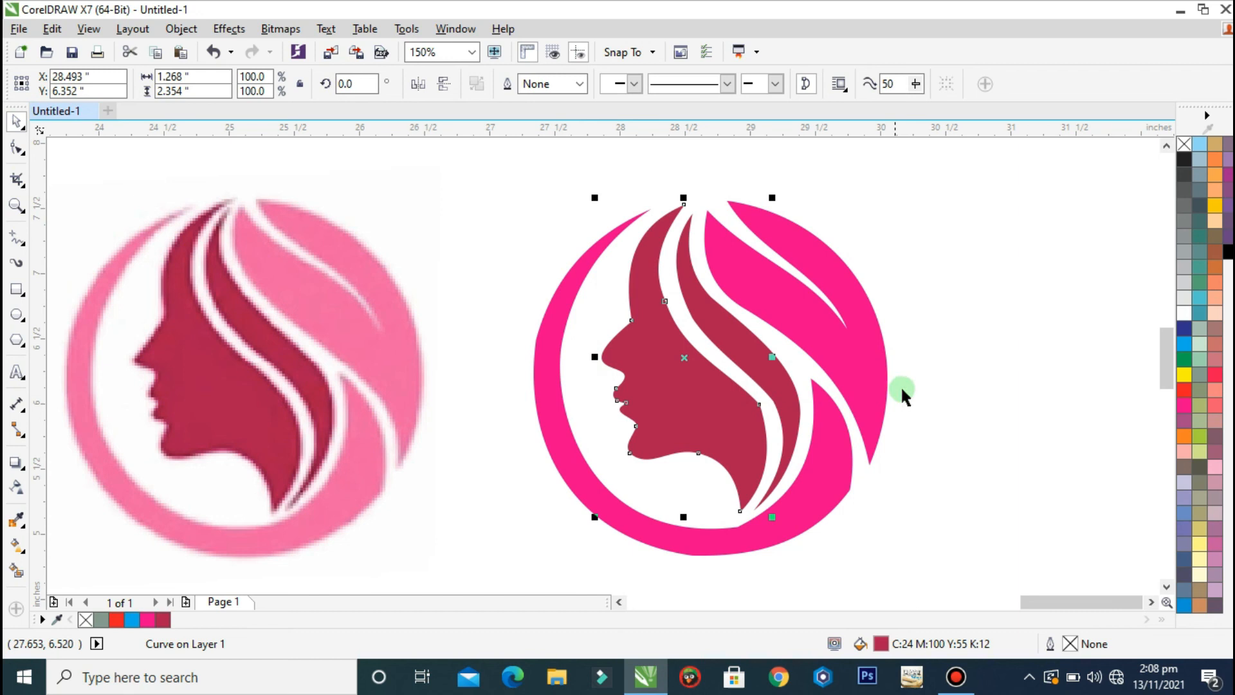
key(space)
click(761, 409)
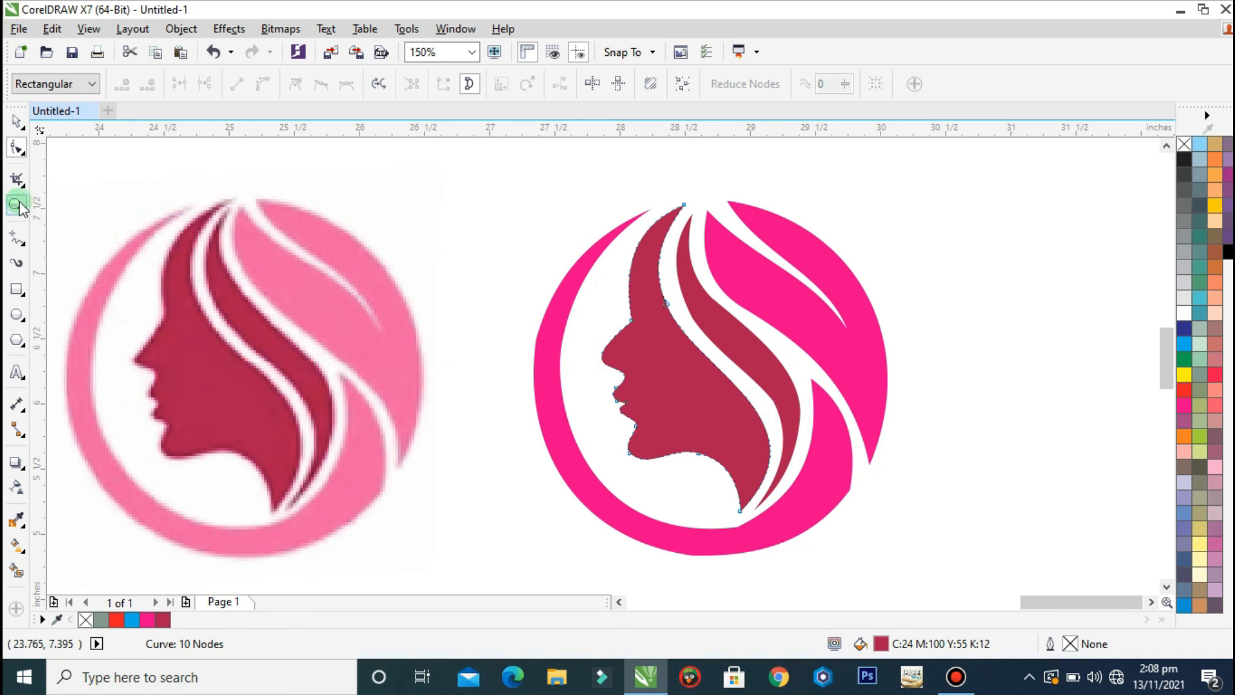
click(17, 123)
click(987, 251)
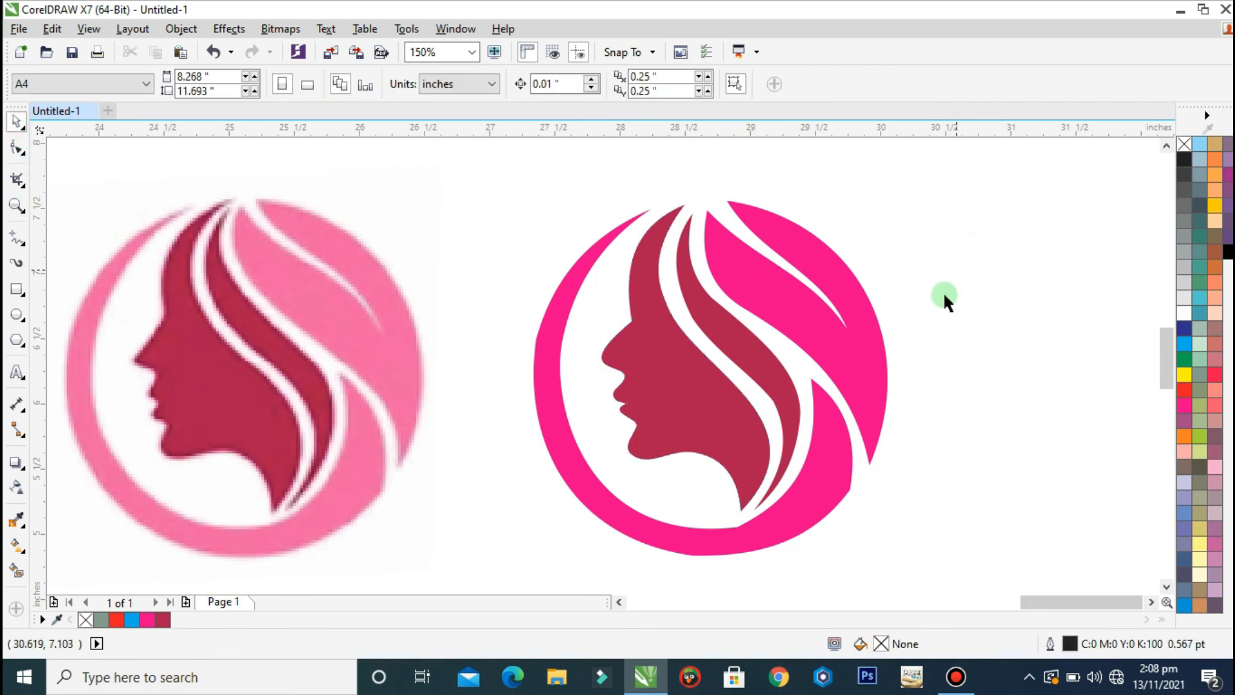
Step: Delete the pink crescent's inner-edge node just below the neck tip so its inner curve flows smoothly
scroll(780, 512, up, 2)
double_click(777, 539)
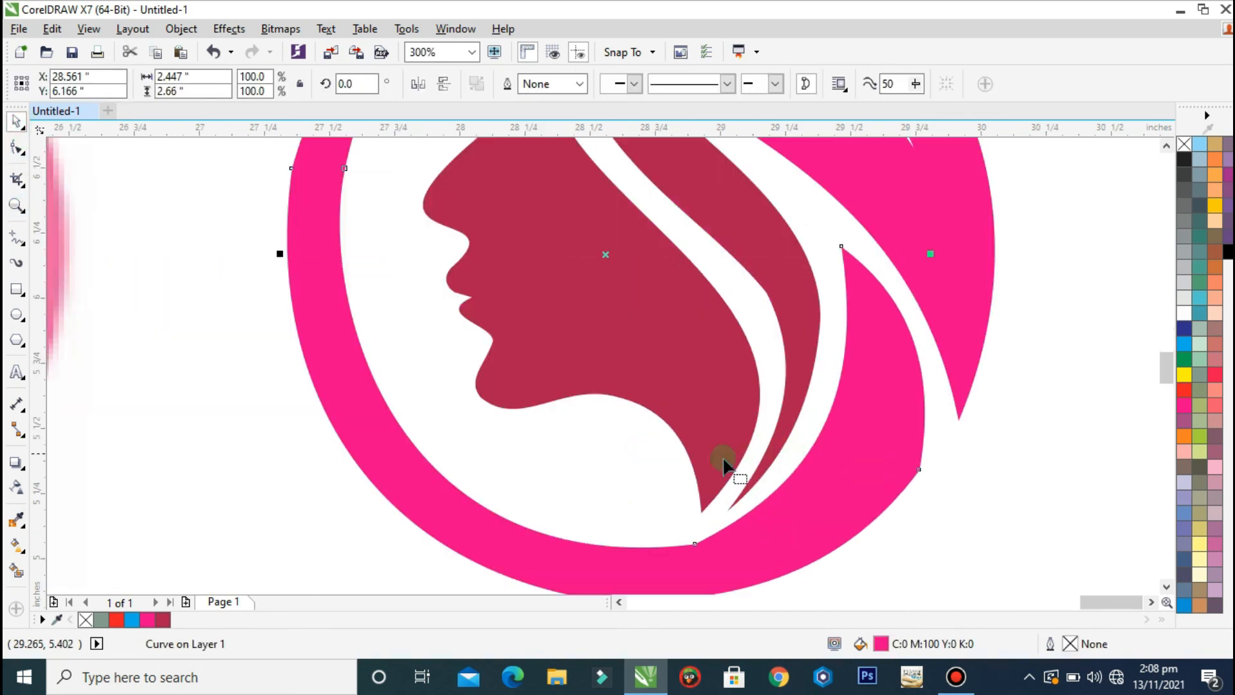
click(696, 542)
key(Delete)
scroll(708, 537, down, 2)
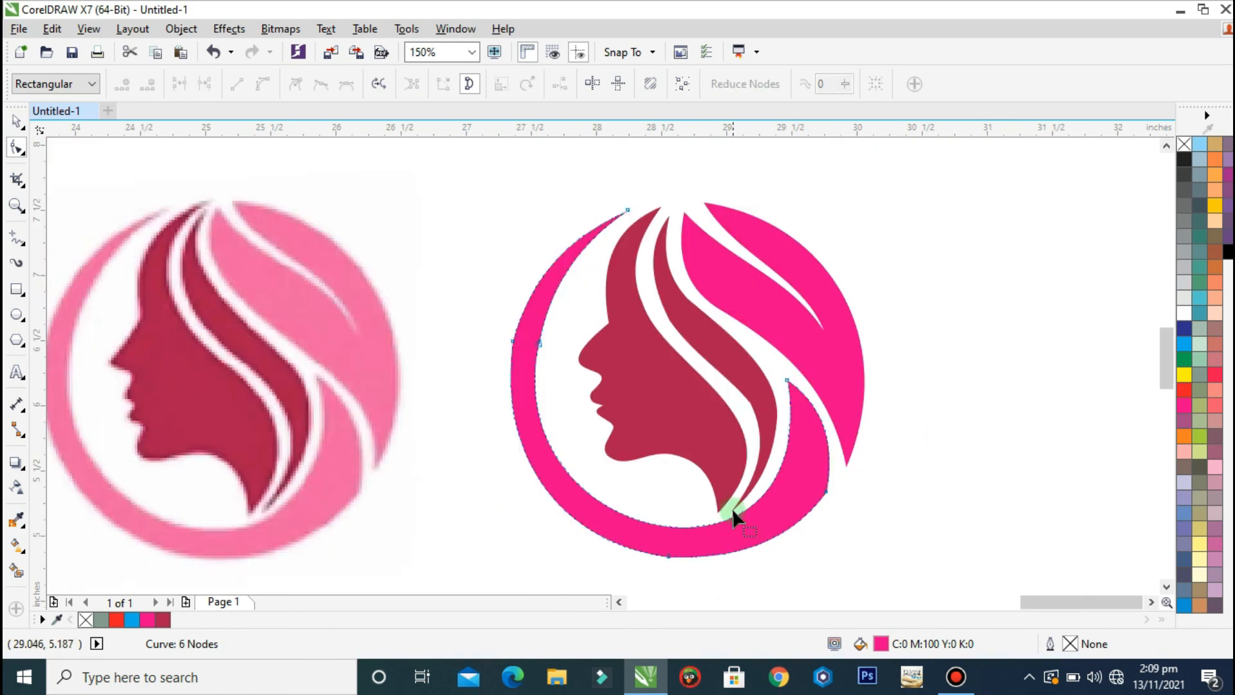
click(16, 121)
Step: Frame the original bitmap and the traced vector logo side by side to compare them
drag(870, 182, 486, 554)
scroll(635, 403, up, 6)
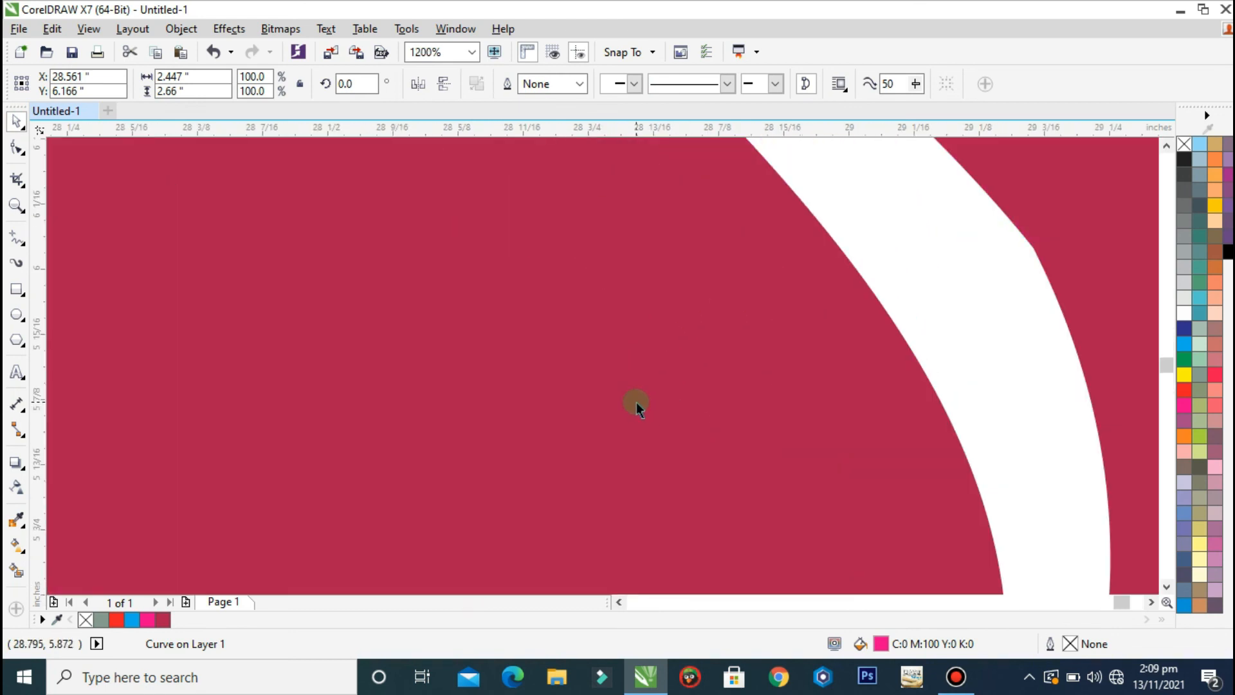
scroll(697, 376, down, 4)
key(z)
drag(946, 155, 78, 547)
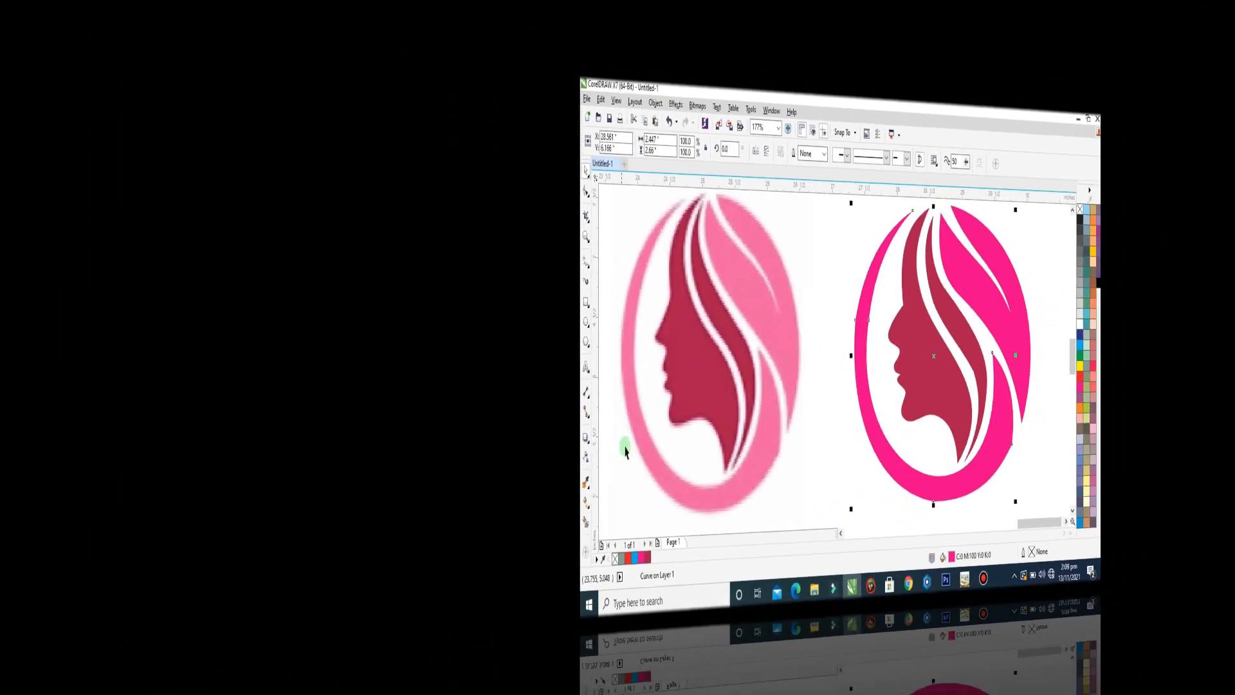